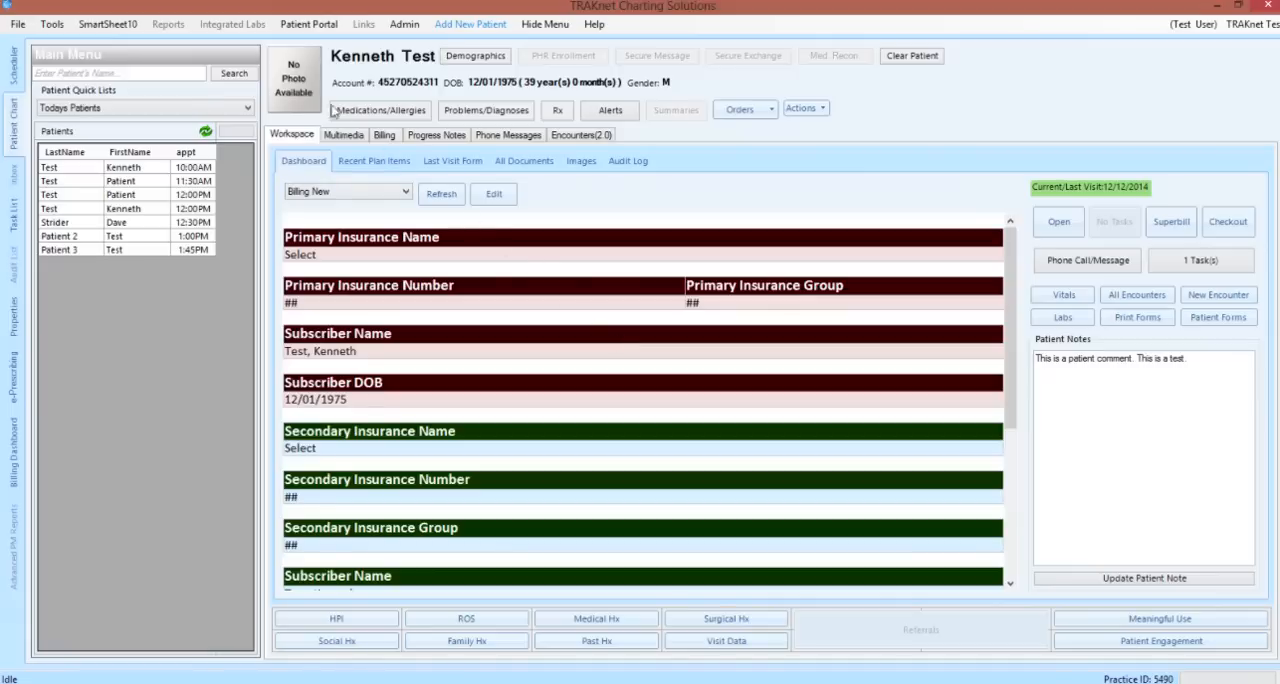
Open the image picker for the patient's photo and close it without choosing a file
click(297, 83)
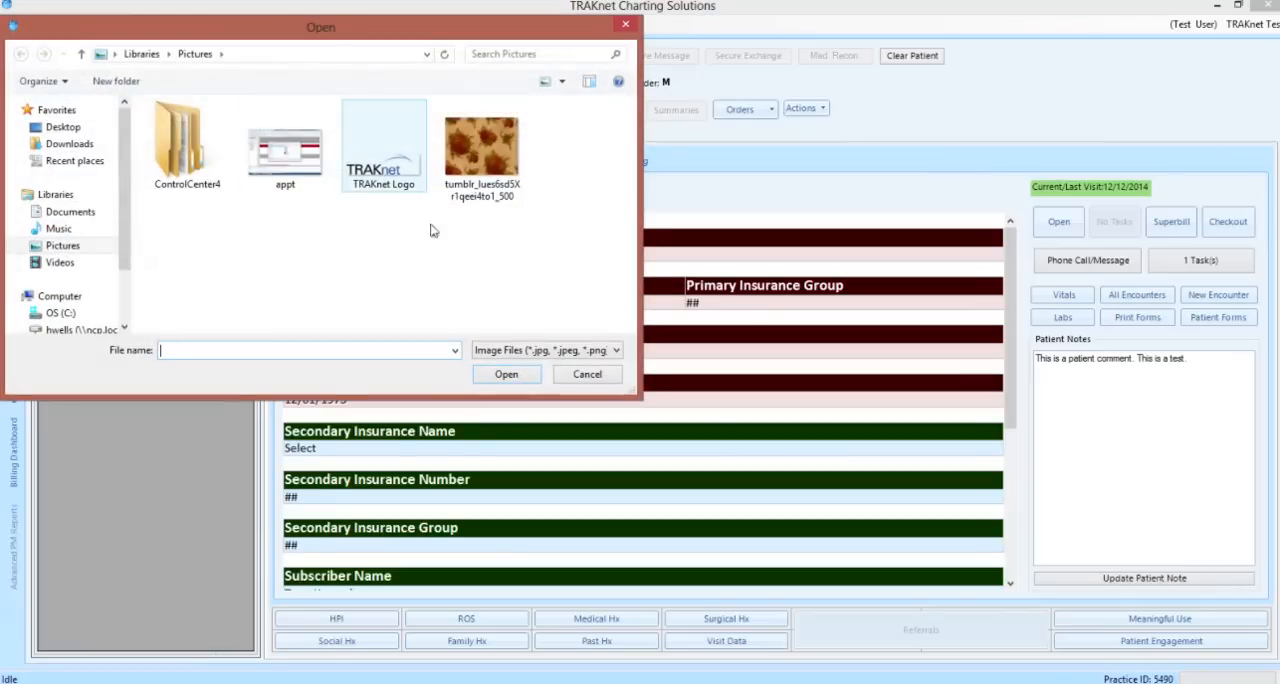
click(584, 373)
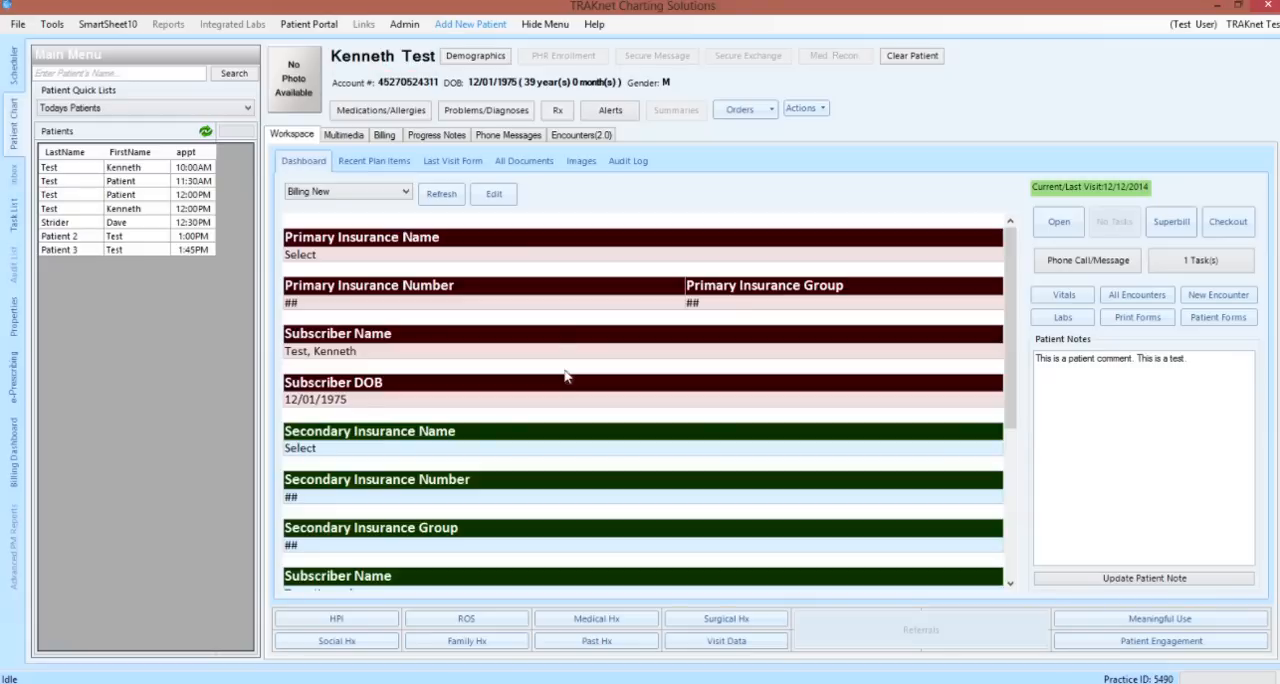
Open the patient's demographics, review the fields and enter the patient's middle name
click(486, 63)
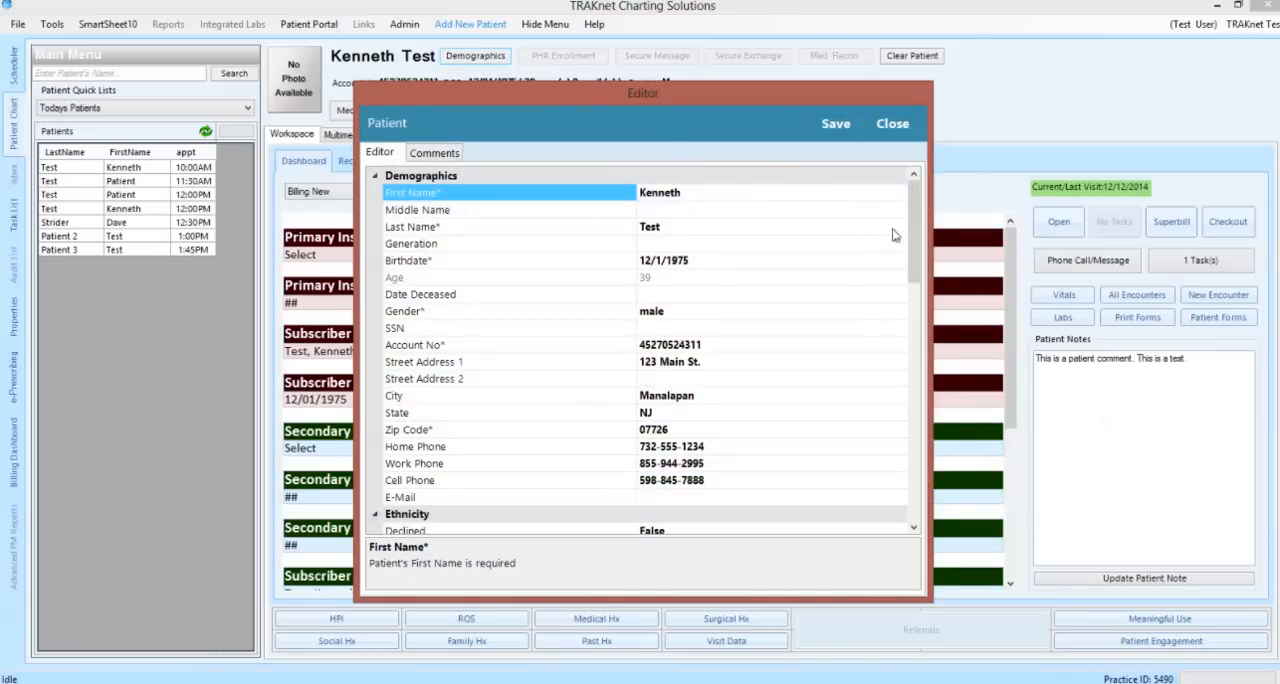
scroll(918, 243, down, 4)
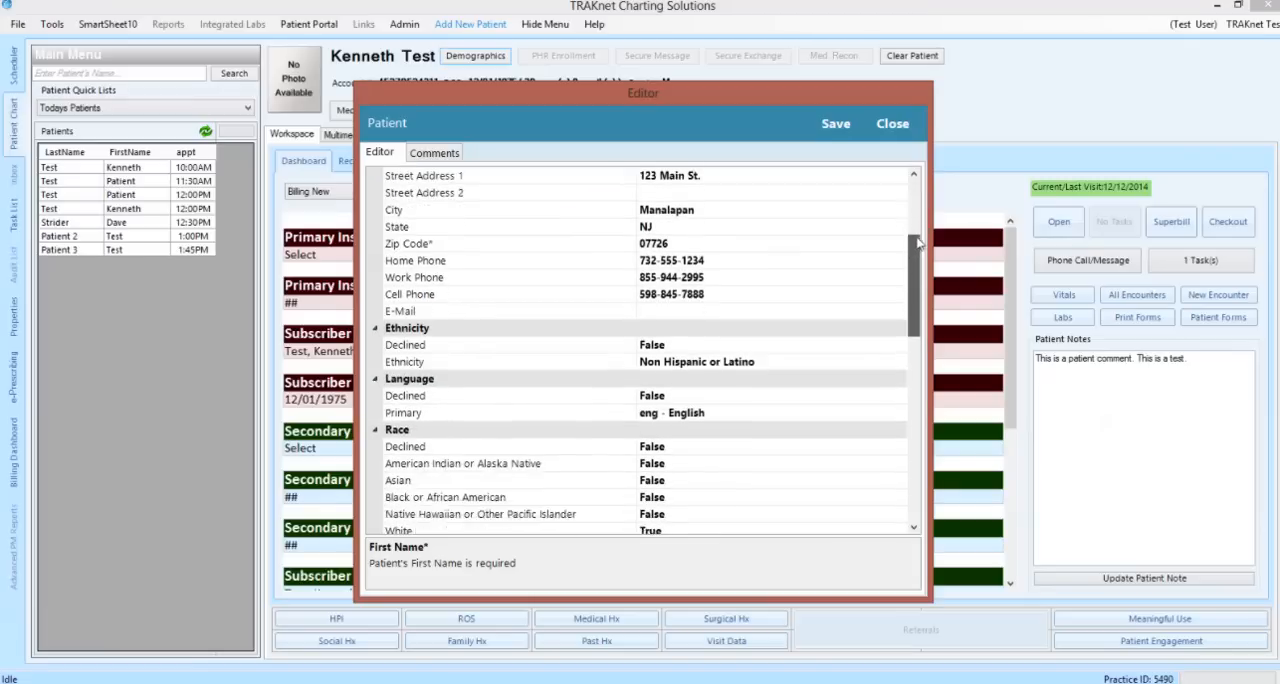
scroll(918, 243, down, 8)
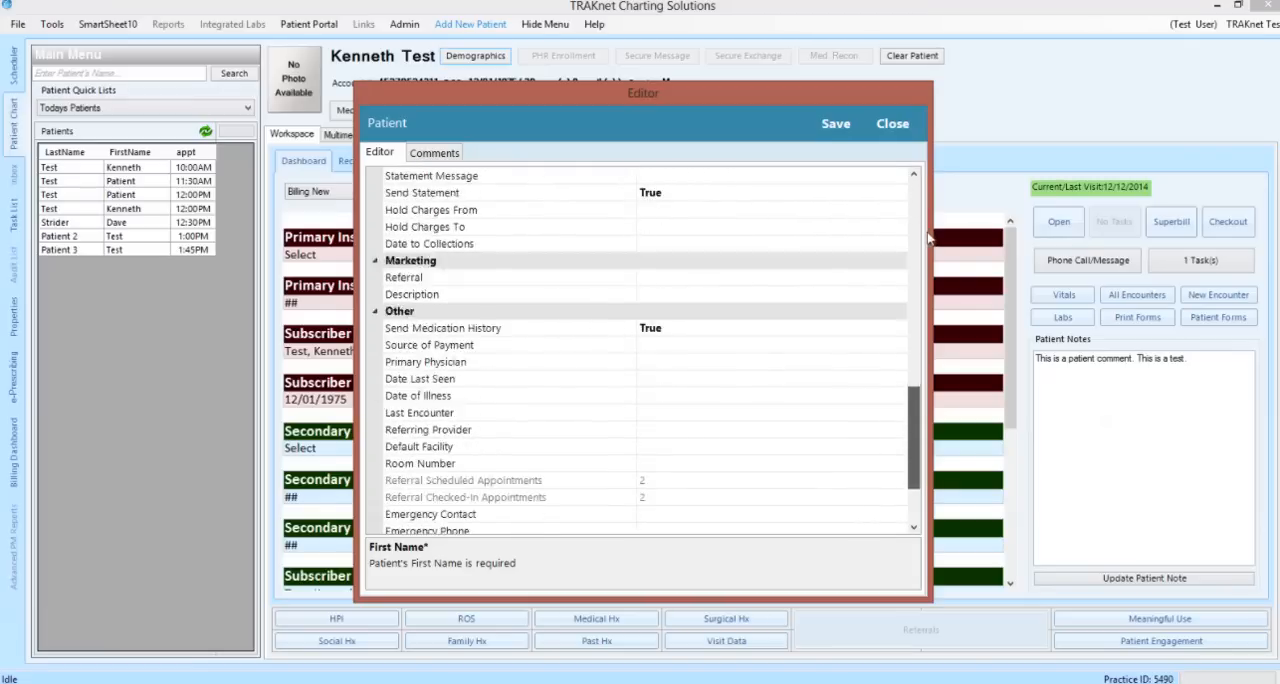
scroll(928, 237, down, 2)
scroll(930, 236, up, 6)
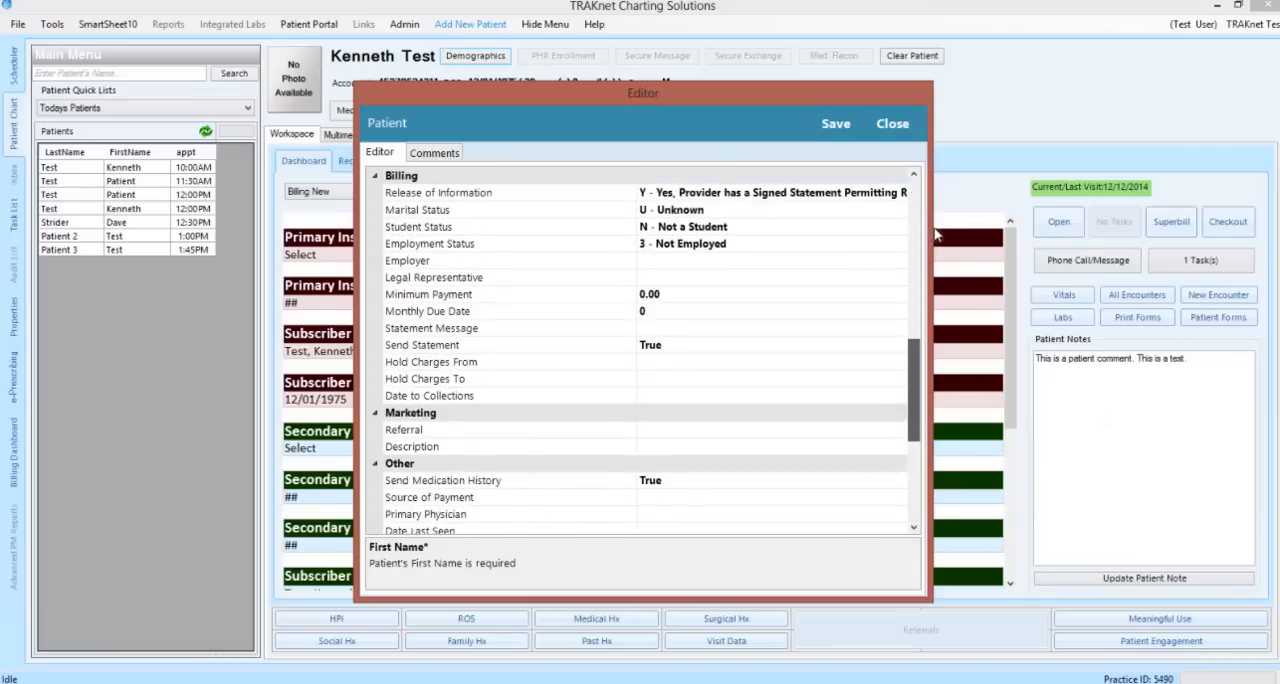
scroll(936, 234, up, 8)
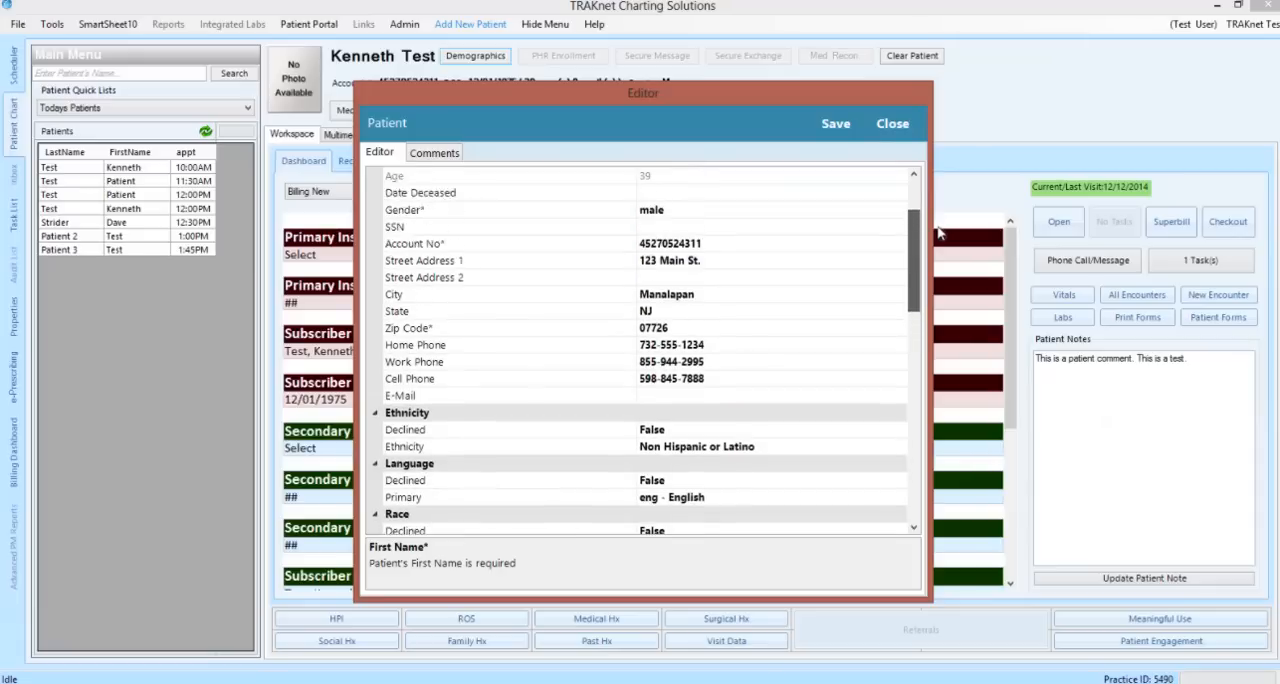
scroll(938, 232, up, 3)
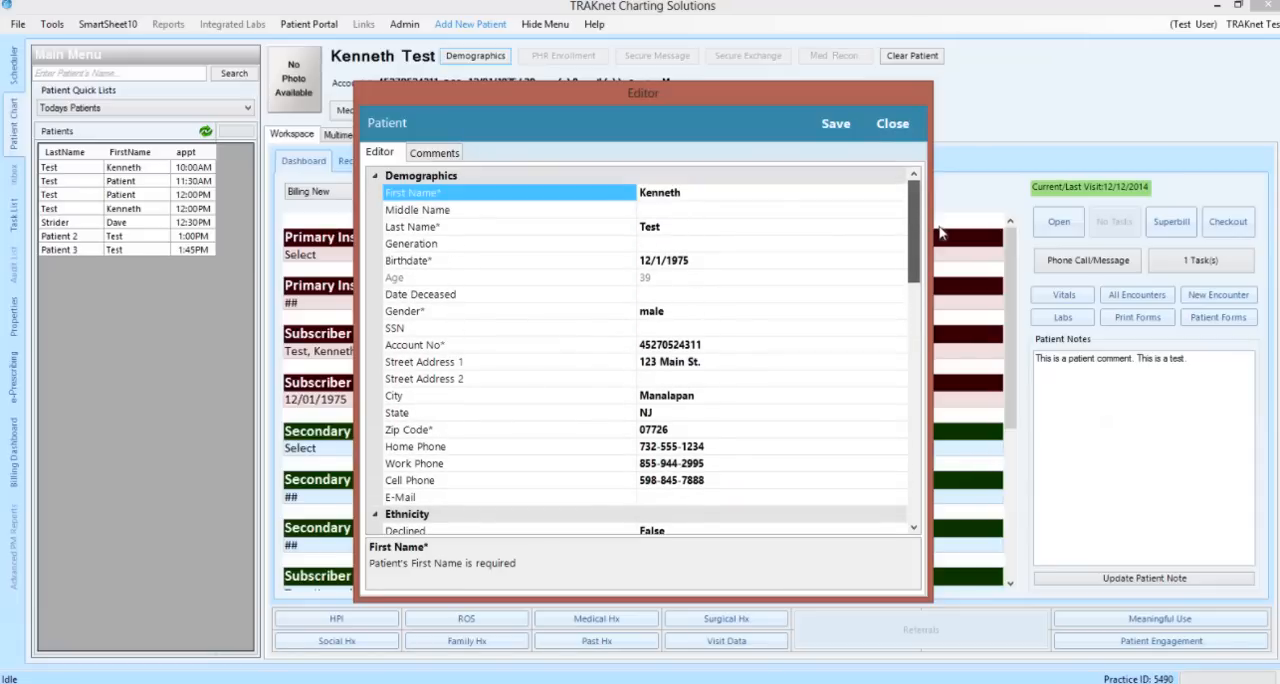
click(664, 212)
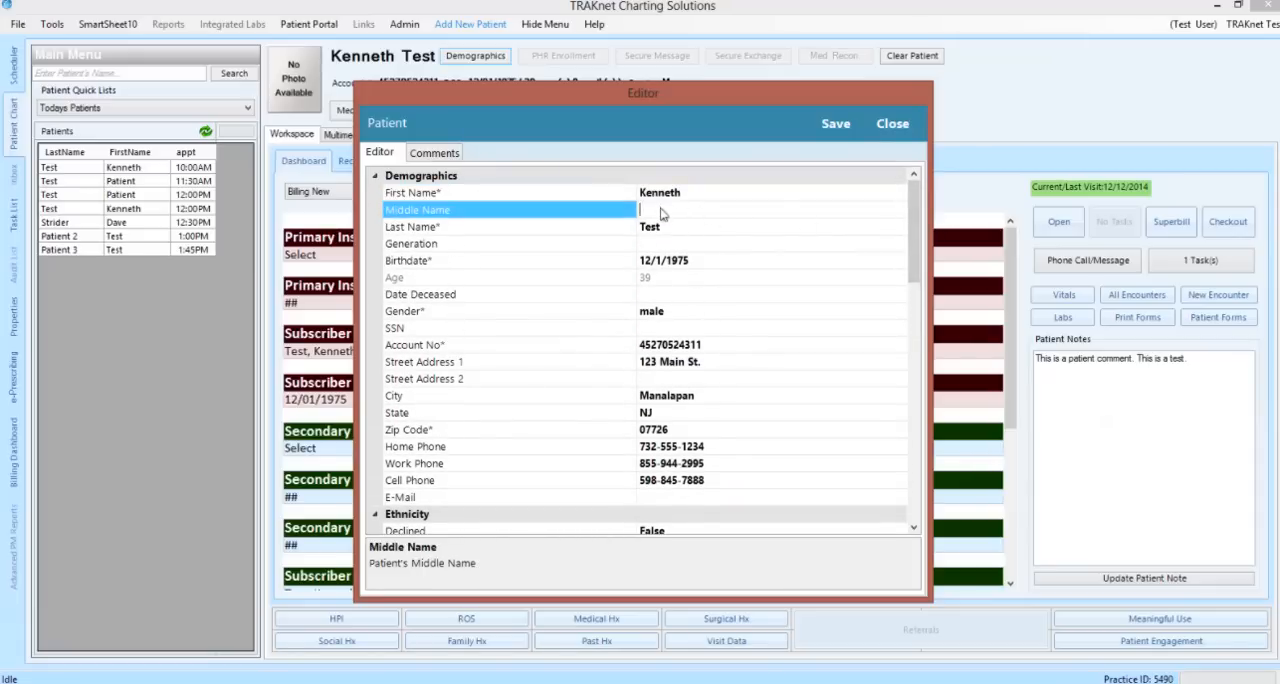
text(Joe)
Append "A comment." to the comments in the patient record and save the record
click(438, 158)
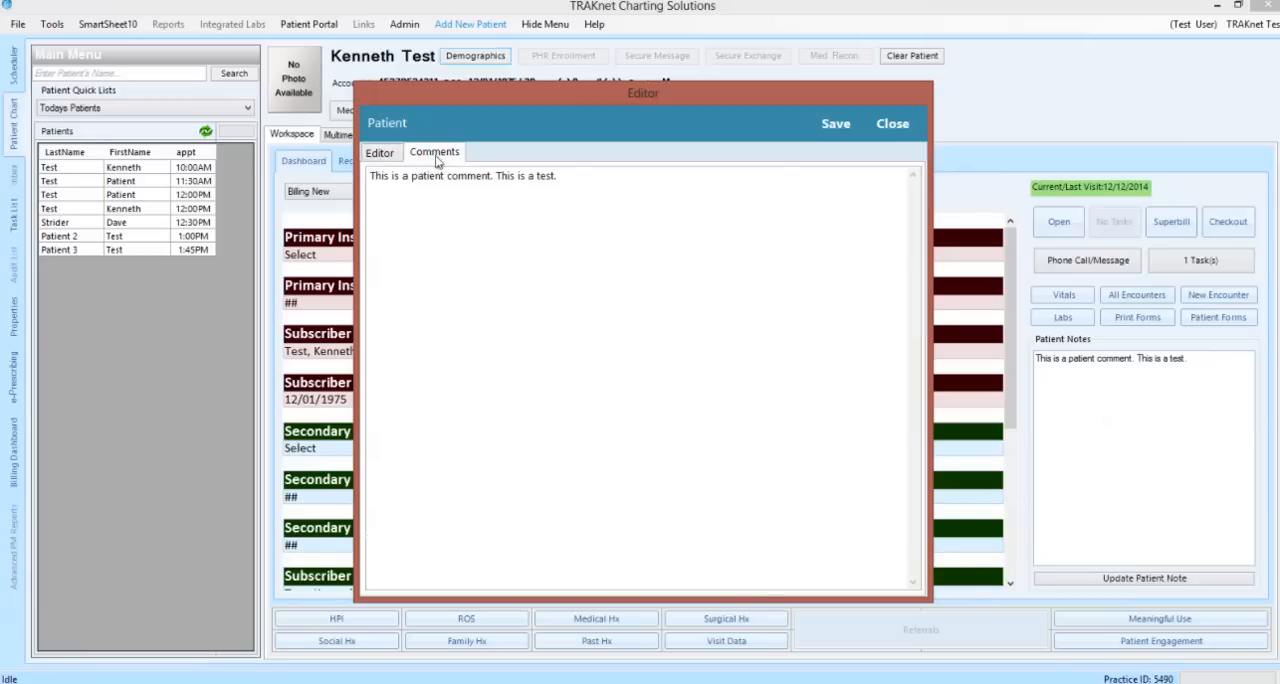
click(584, 195)
text(A comment.)
click(834, 127)
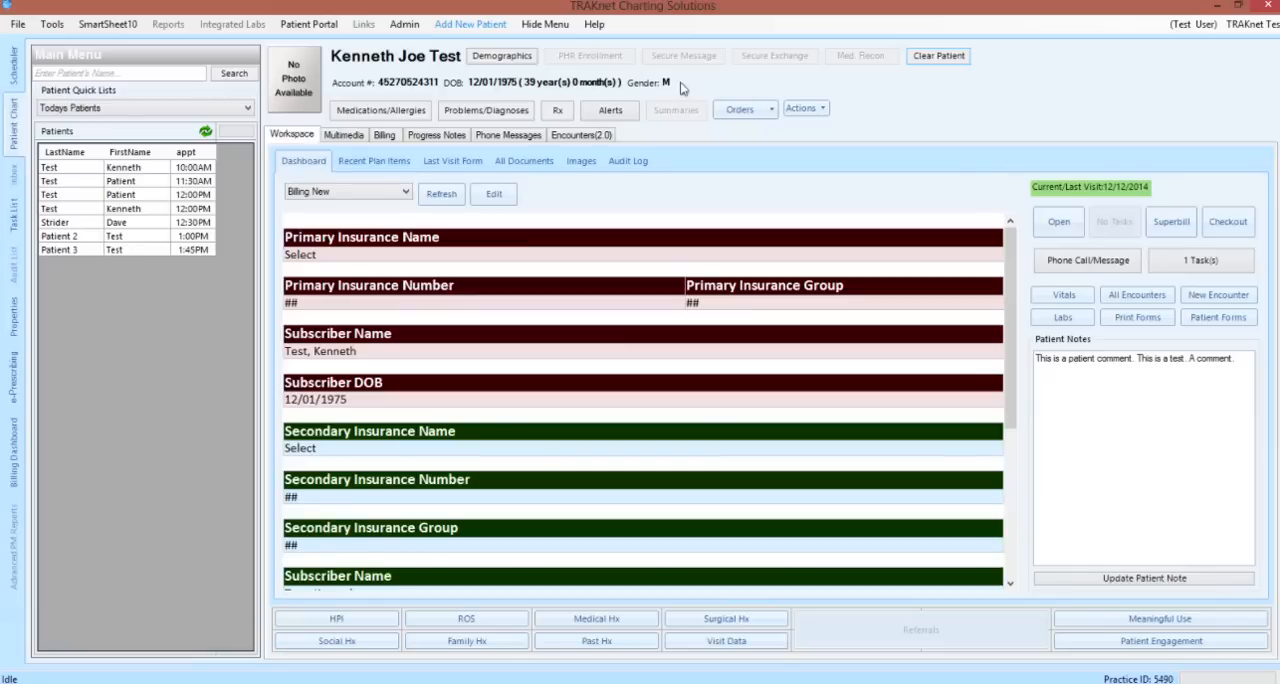
Add Acetaminophen 120 mg suppository to the patient's medications from a LexiComp search for "aceta", and view the SureScripts list before closing
click(407, 114)
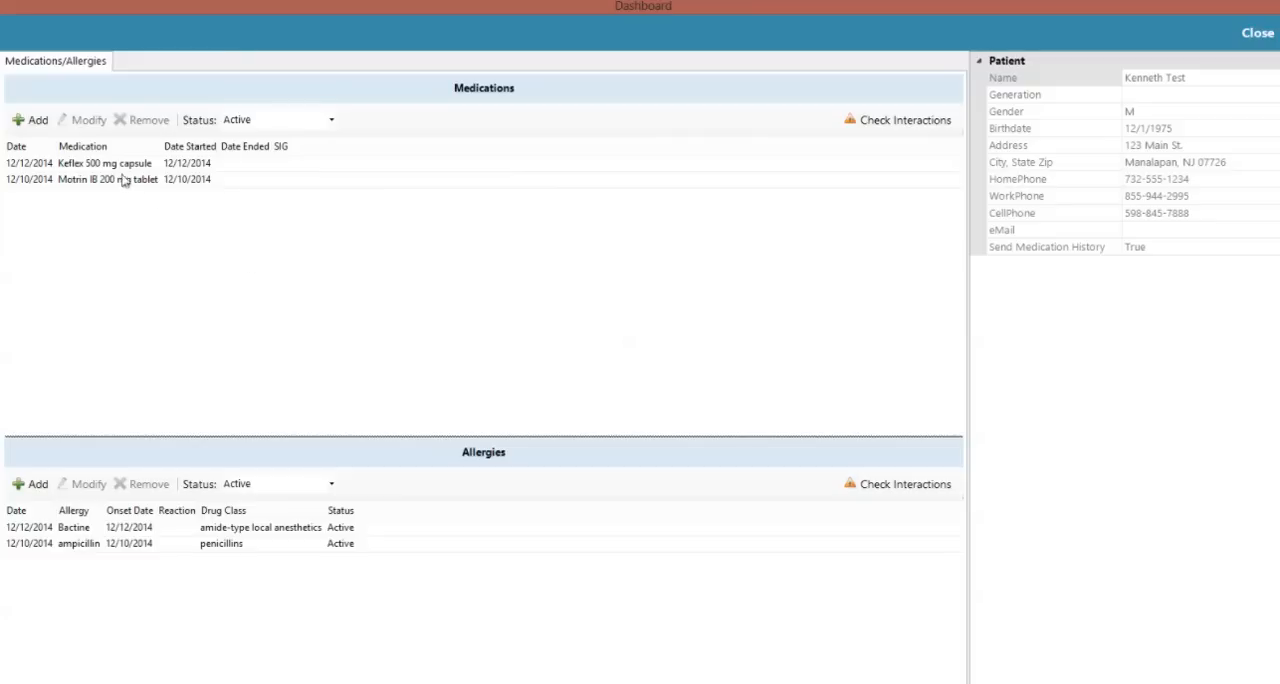
click(38, 120)
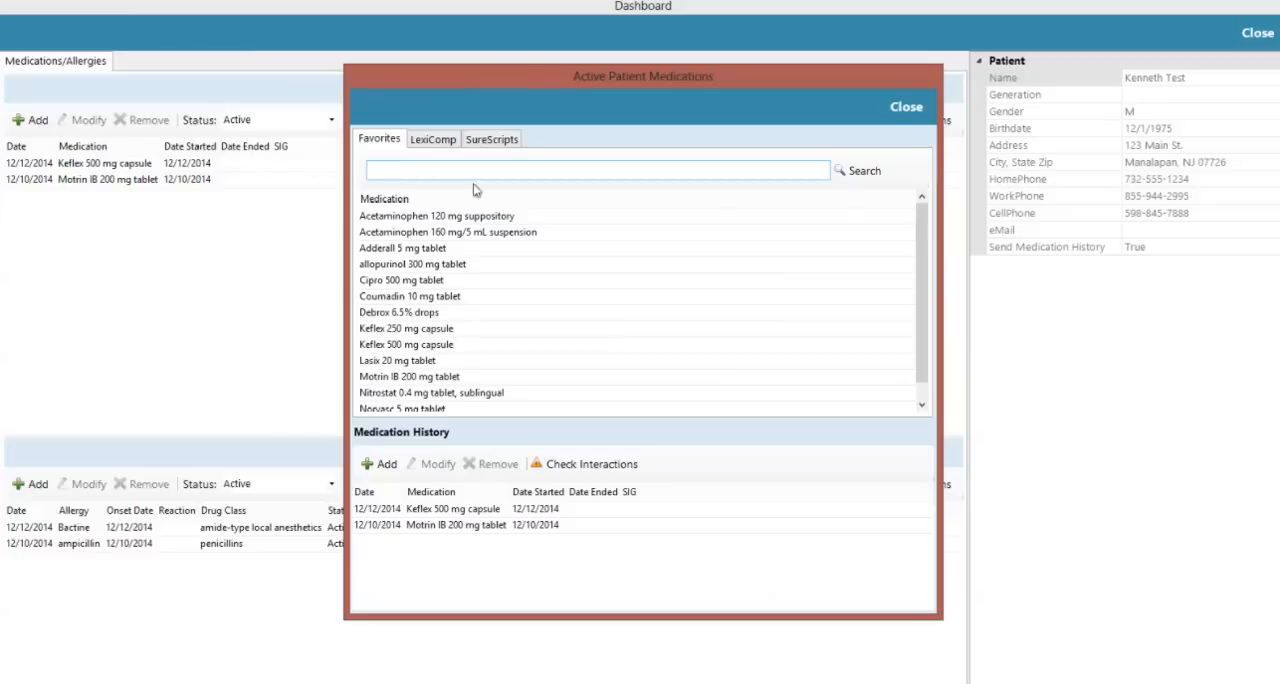
click(922, 257)
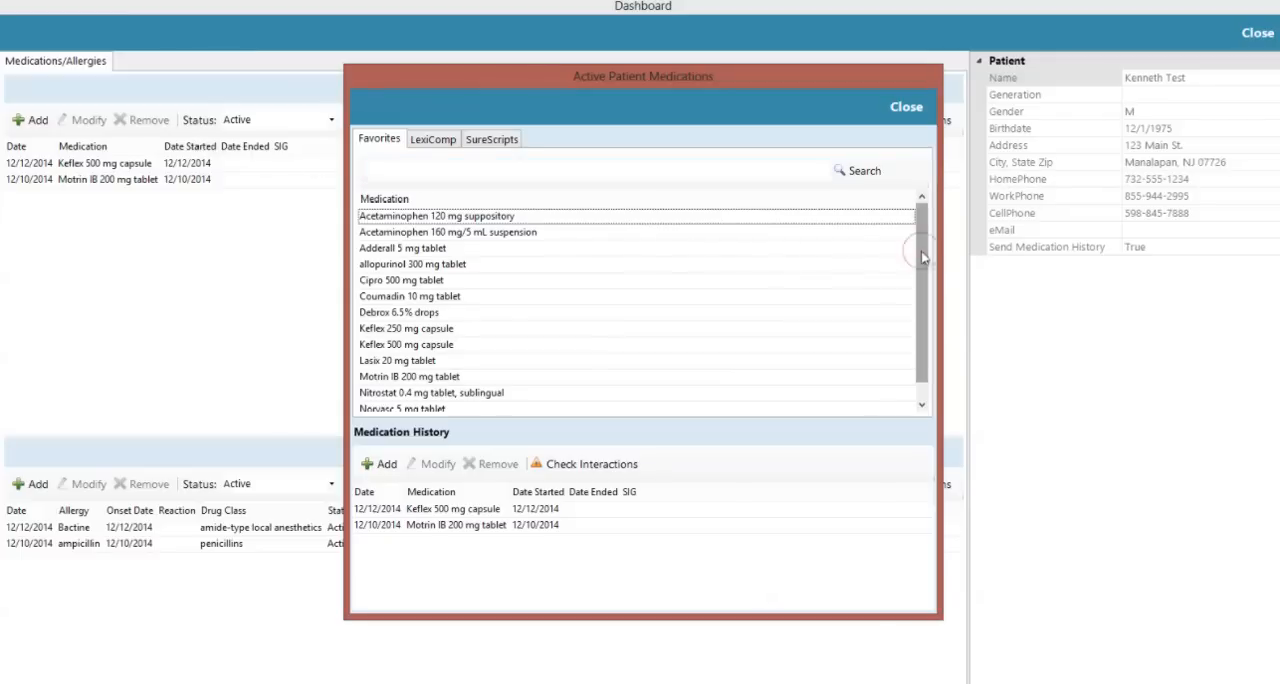
drag(922, 257, 930, 248)
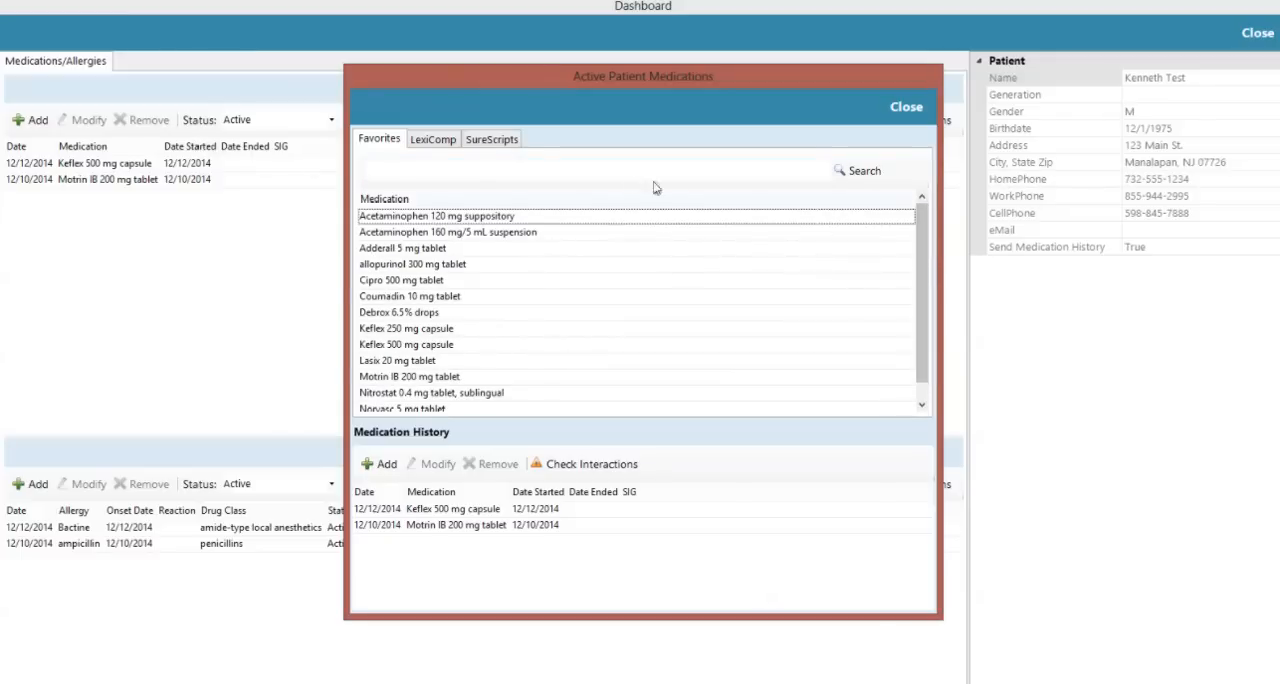
click(442, 141)
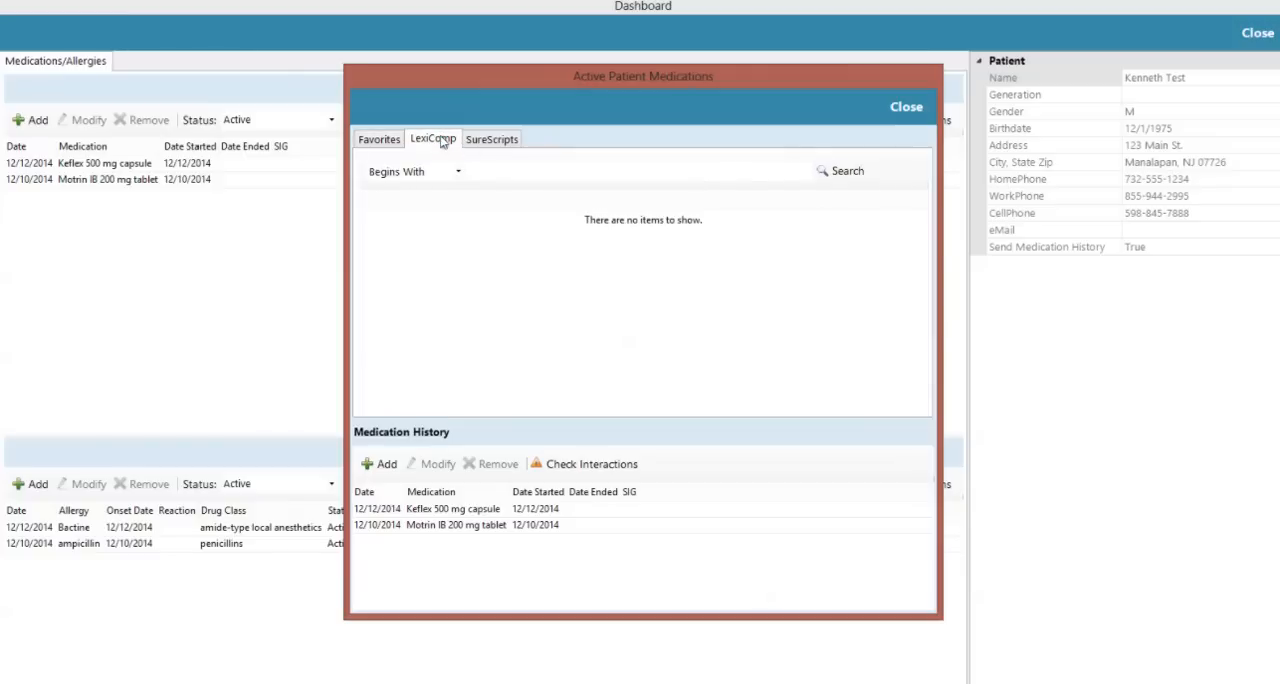
click(491, 171)
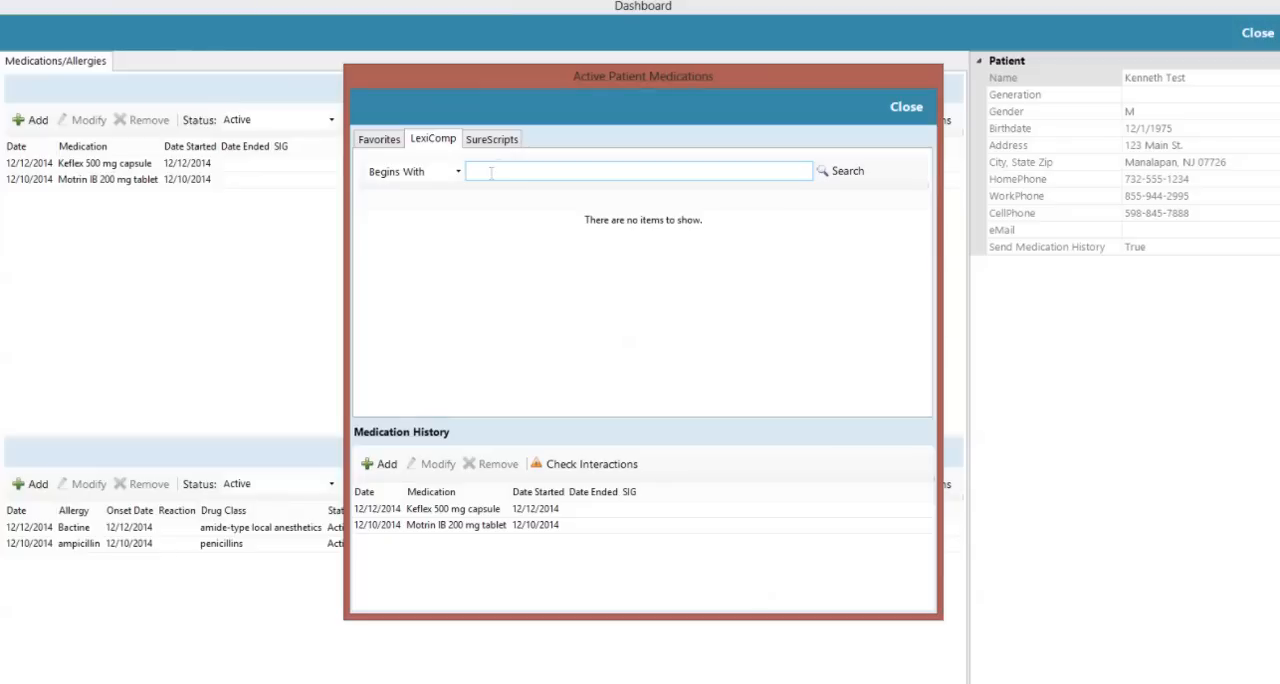
text(aceta)
key(Return)
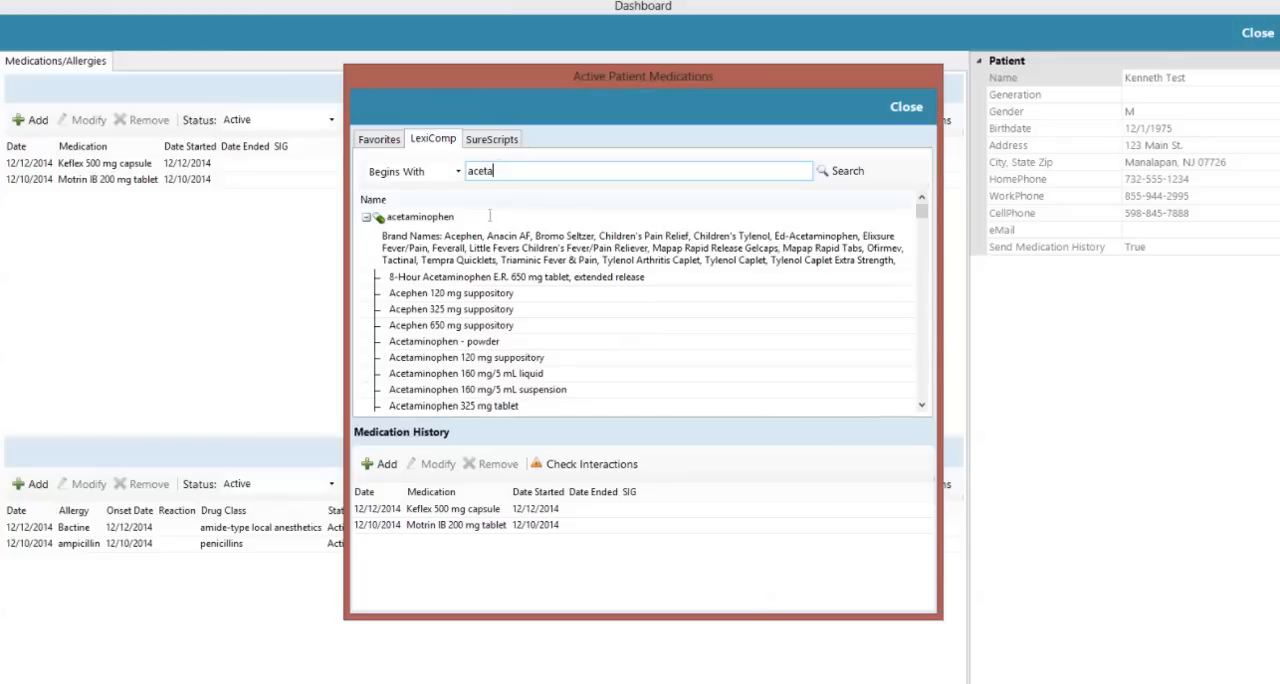
click(485, 362)
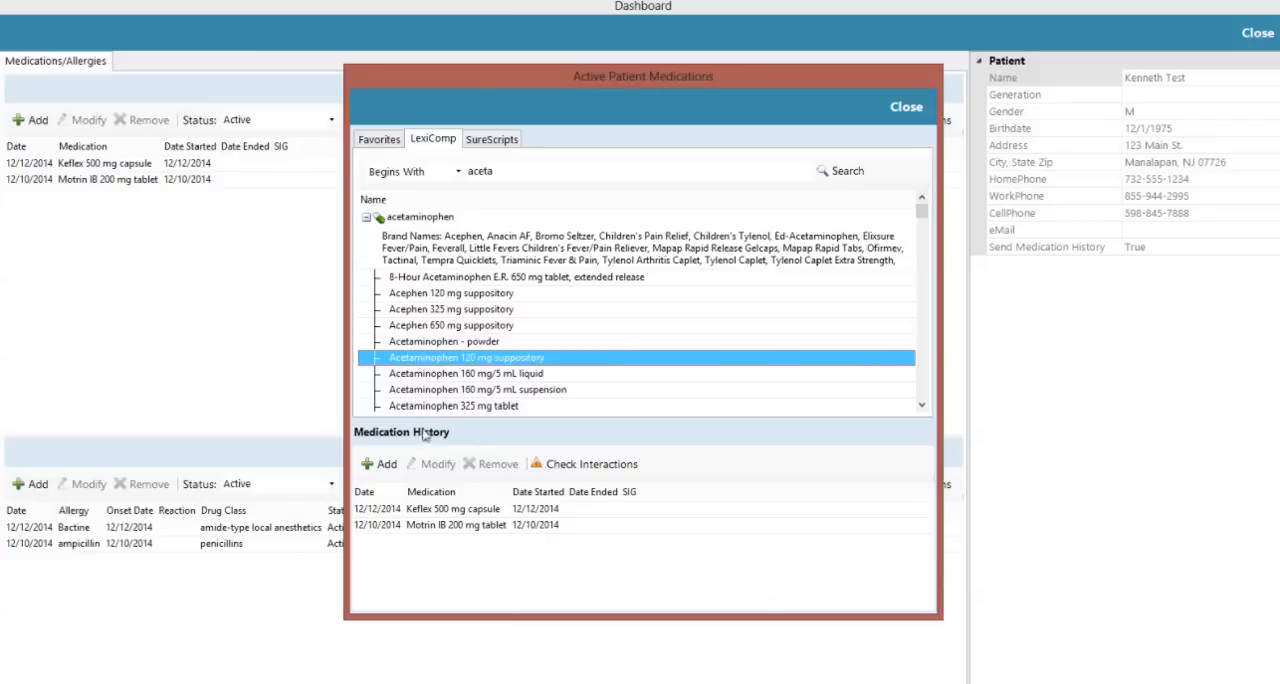
click(388, 464)
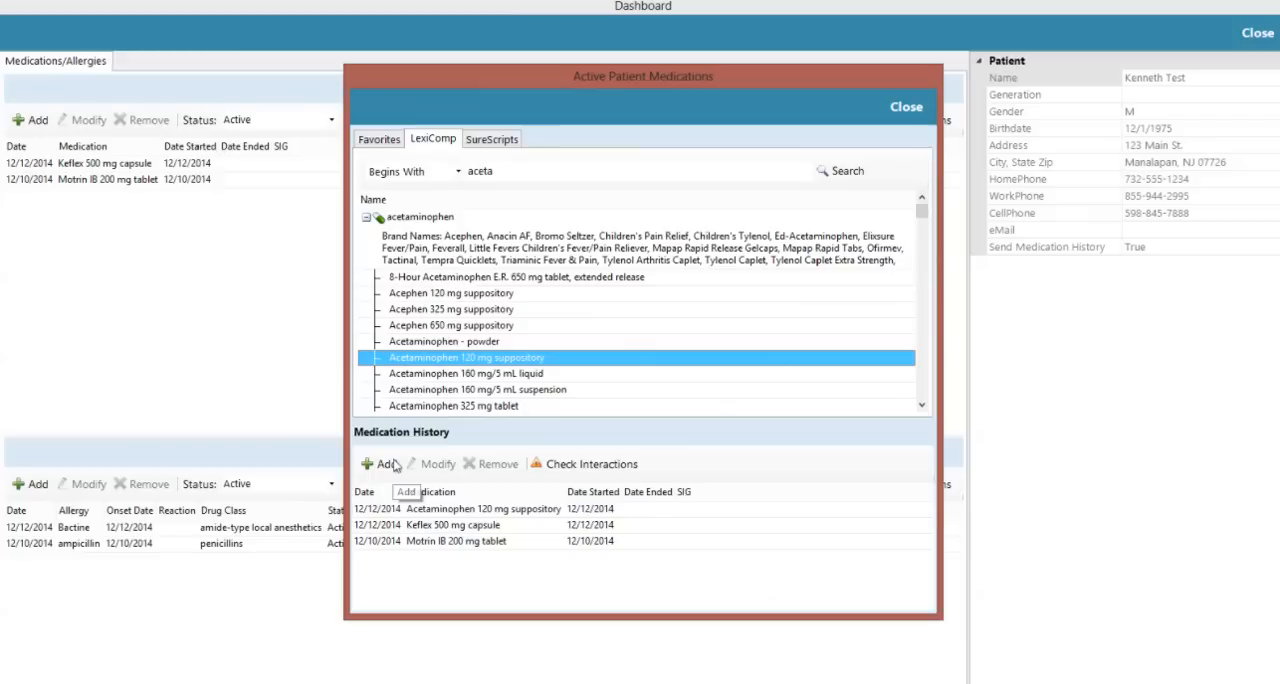
click(490, 145)
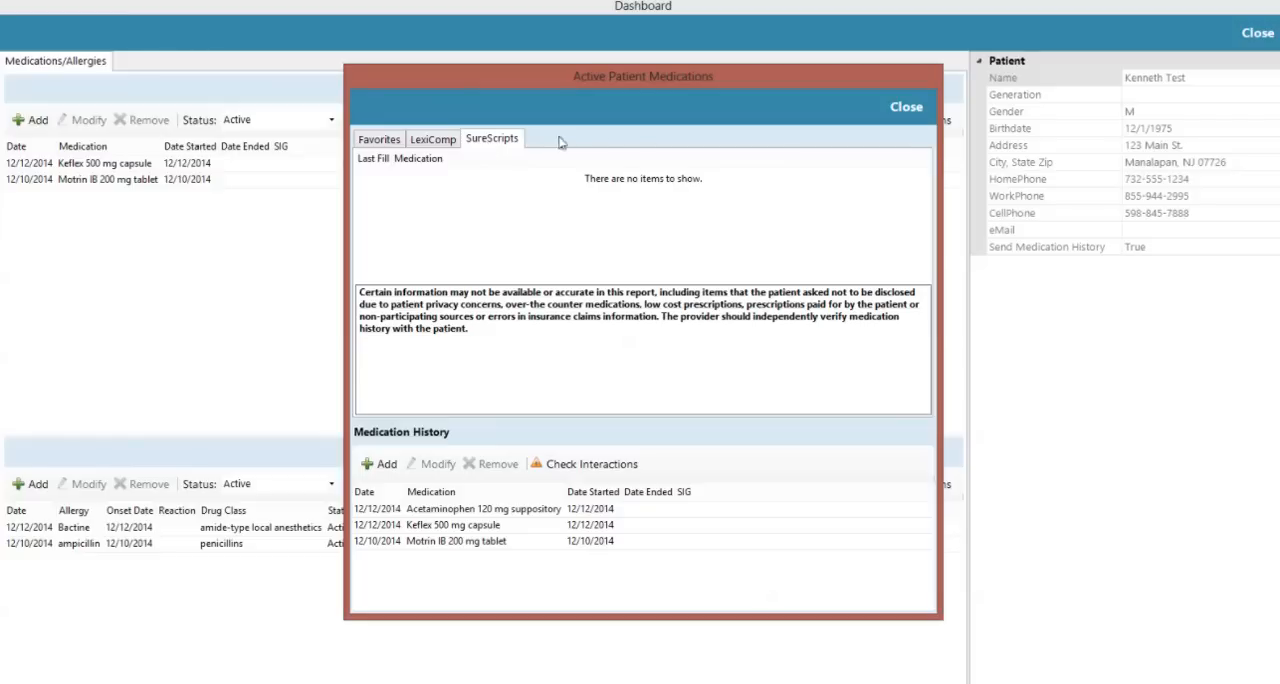
click(906, 107)
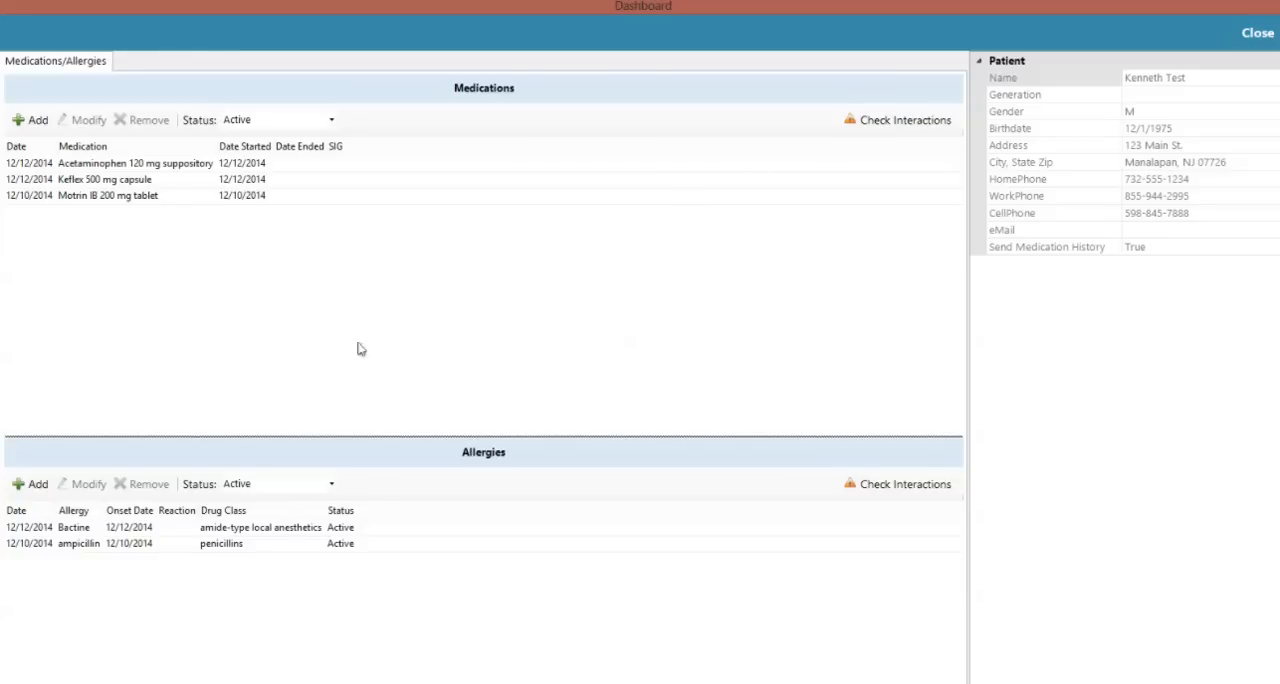
Add cephalexin to the patient's allergies from a LexiComp search for "cepha", view the Unique Ingredient Identifier search, and return to the chart
click(38, 485)
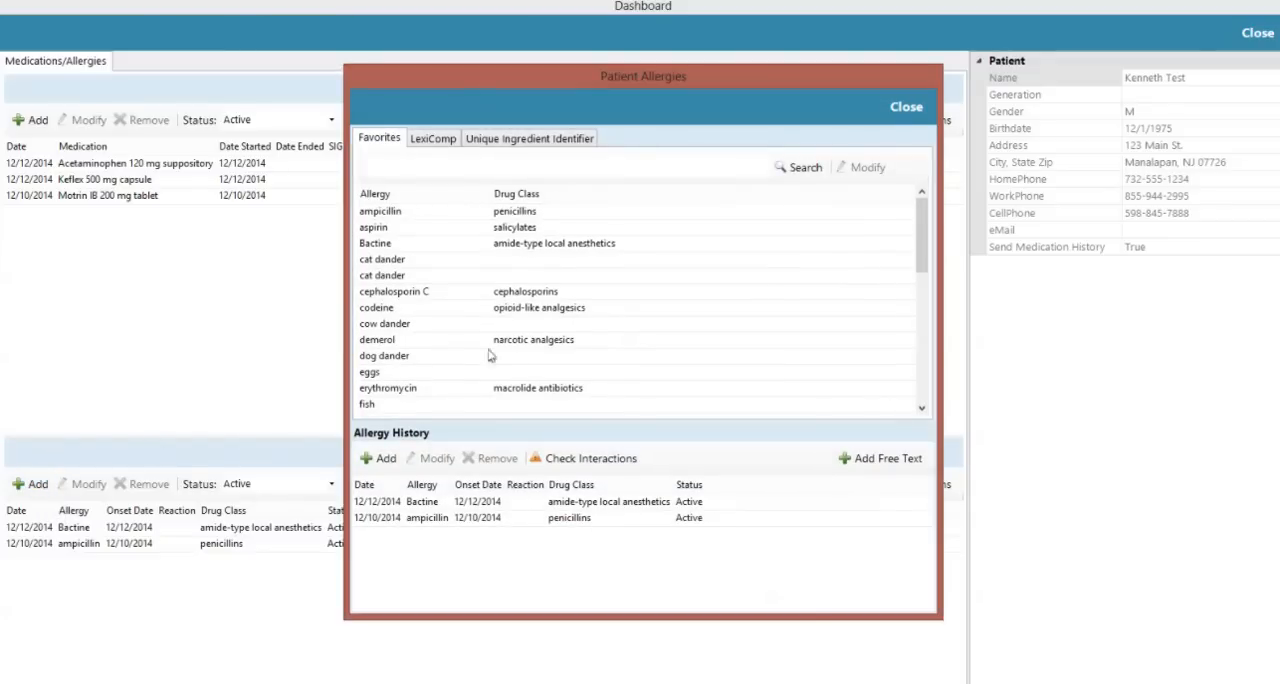
scroll(923, 214, down, 6)
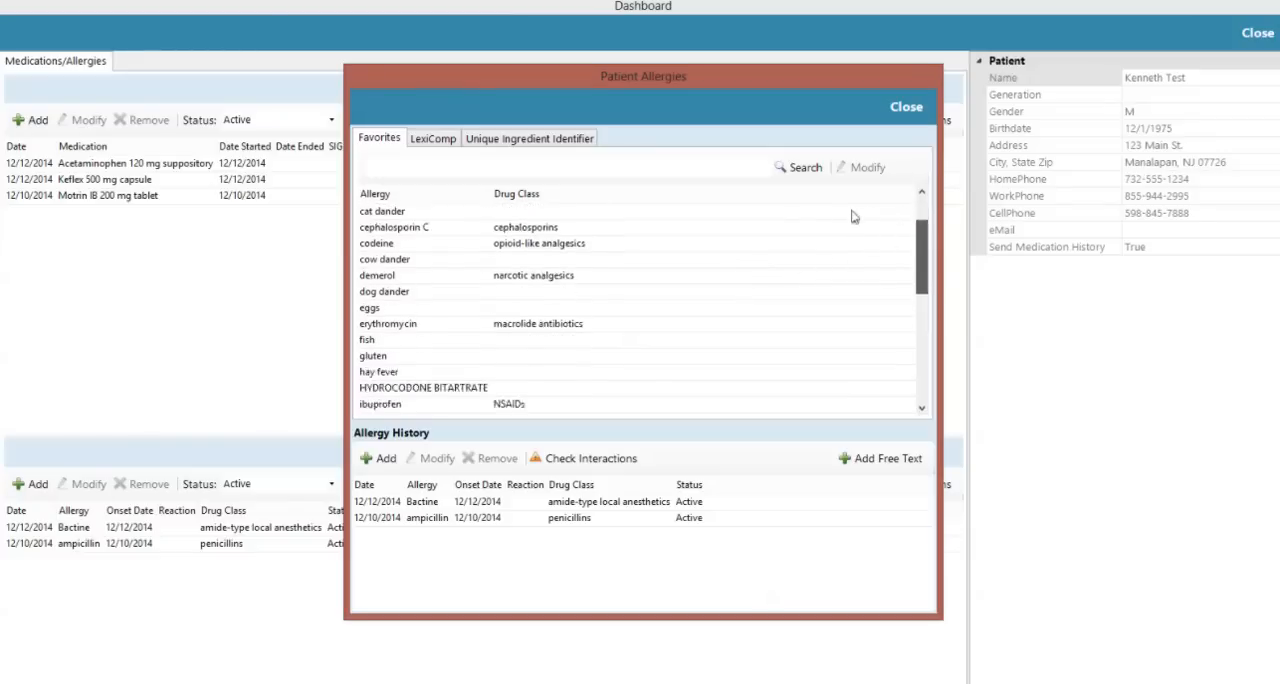
scroll(575, 210, up, 8)
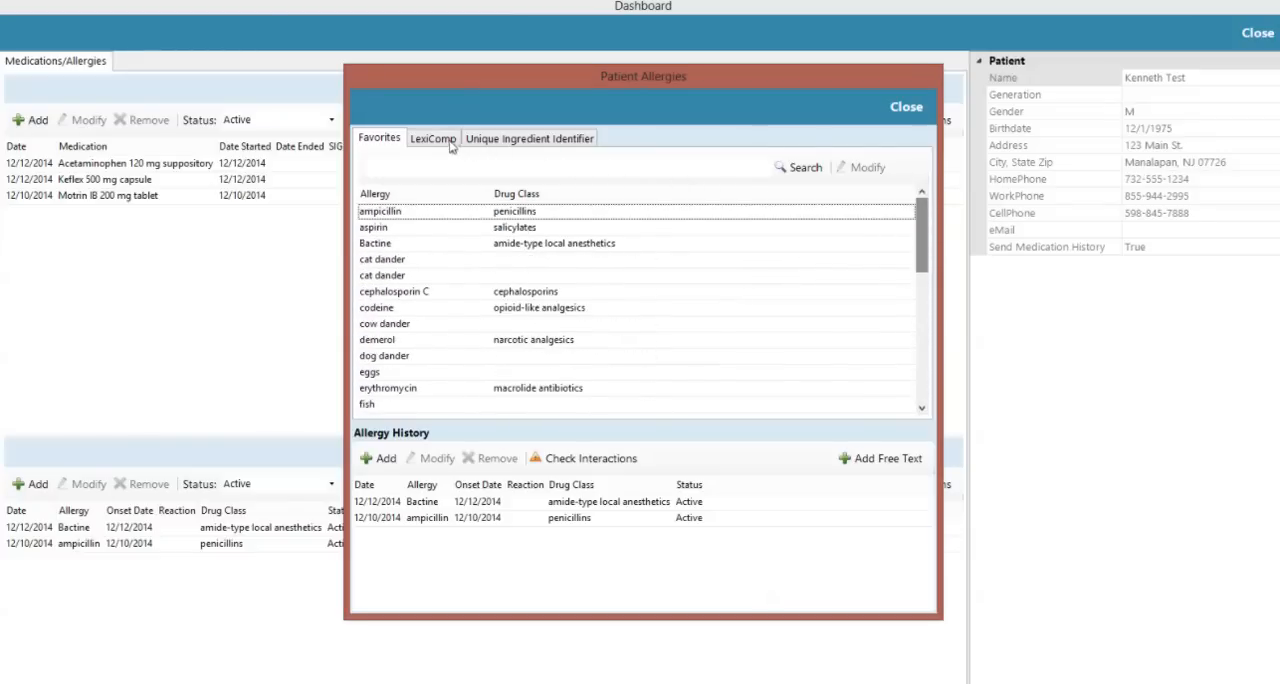
click(440, 140)
click(487, 163)
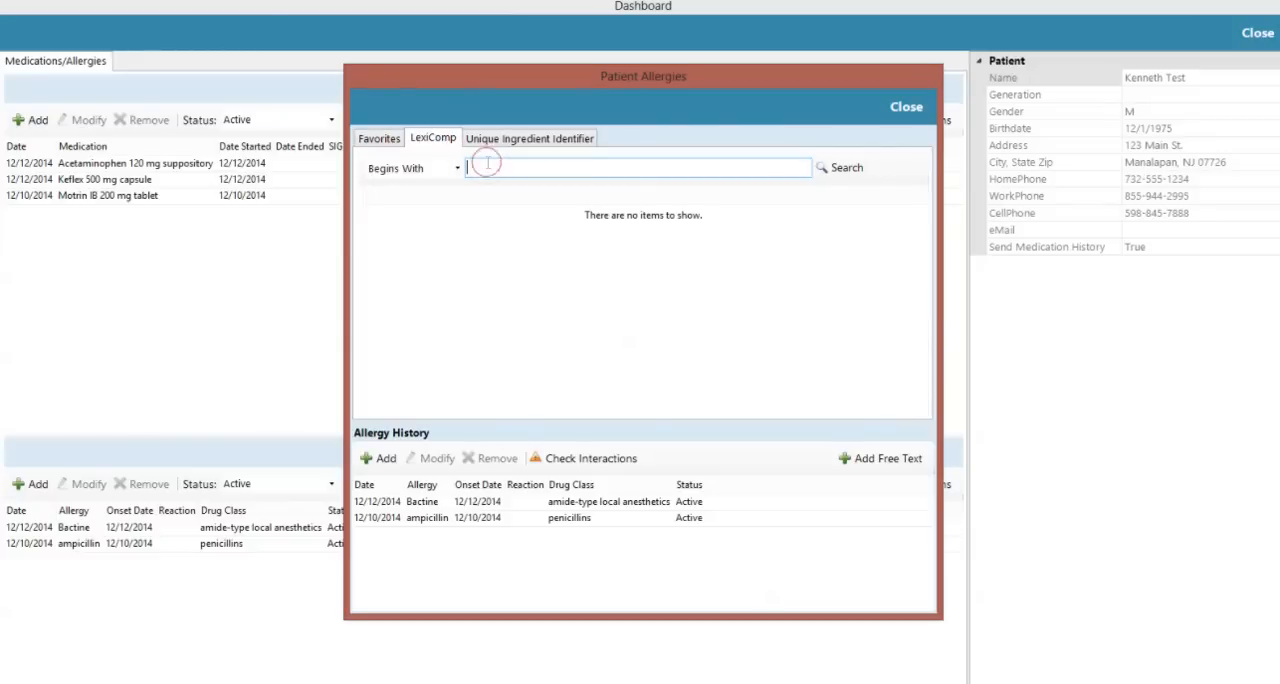
text(cepha)
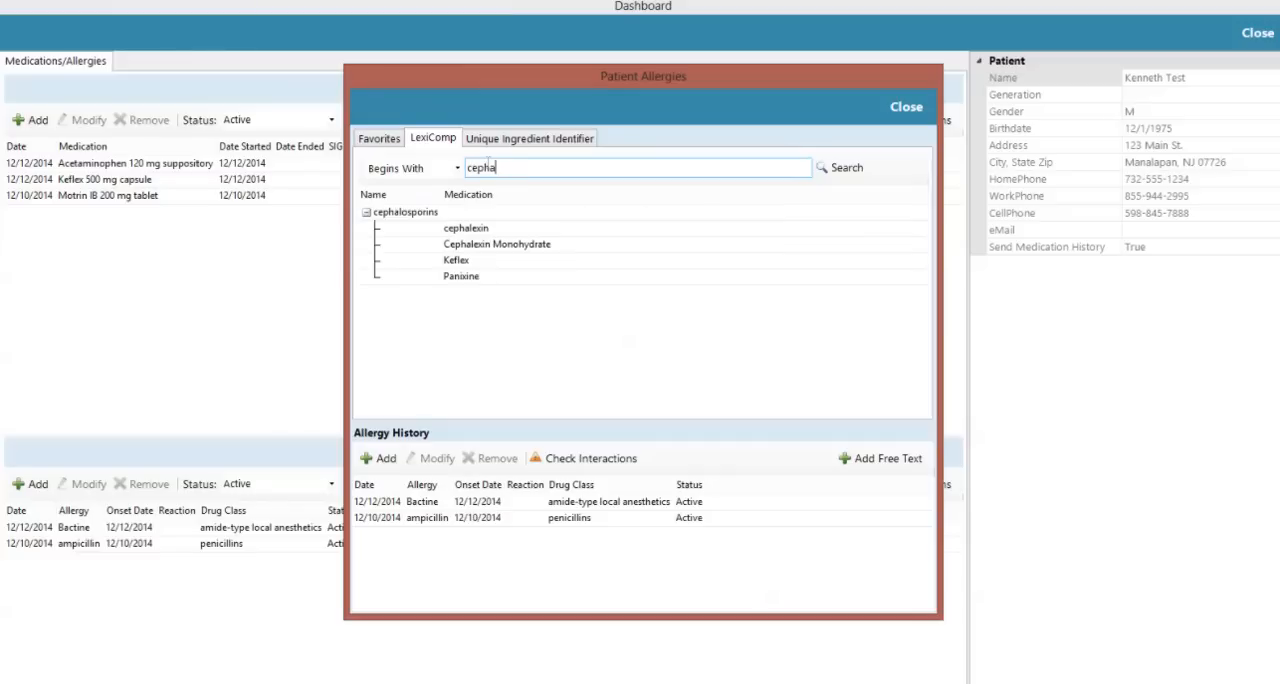
click(485, 232)
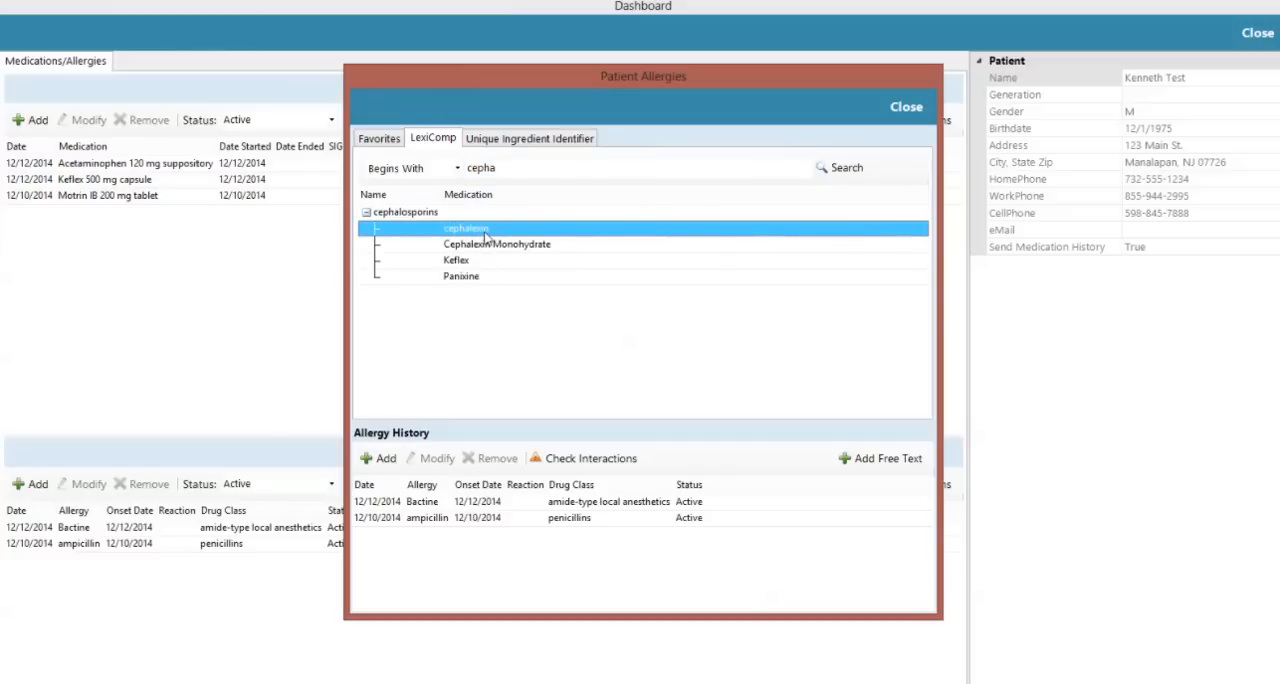
click(387, 458)
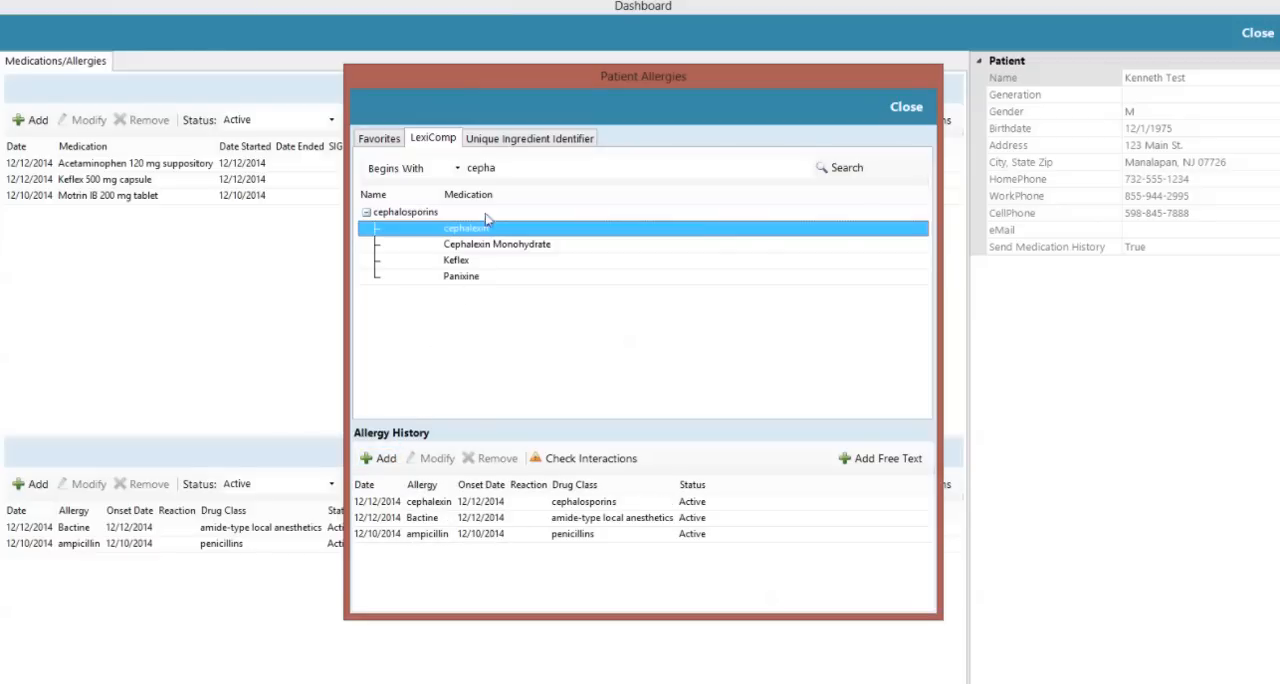
click(514, 145)
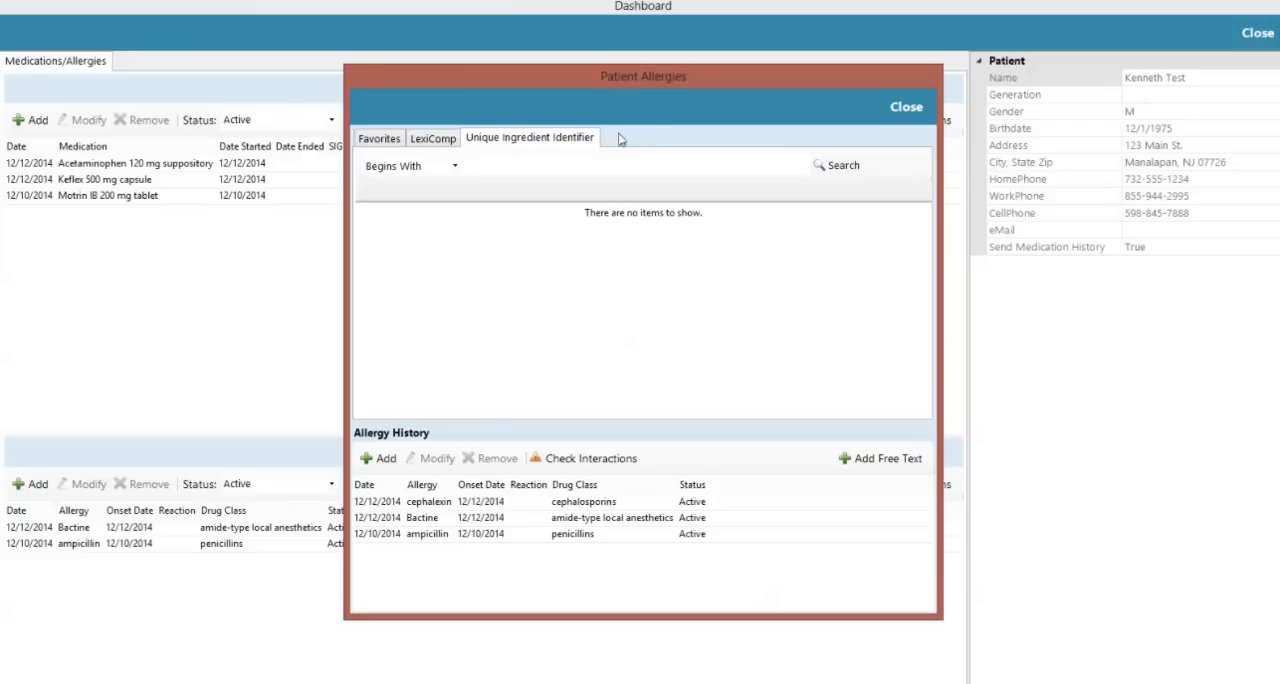
click(906, 108)
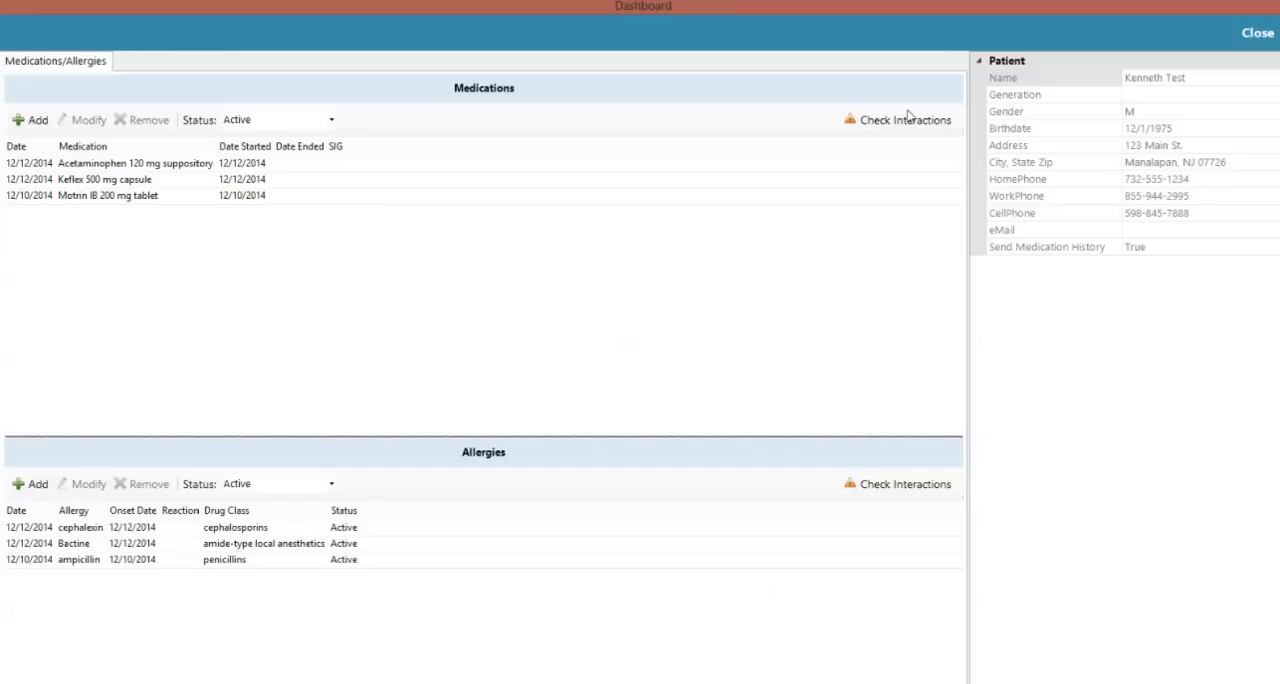
click(1257, 33)
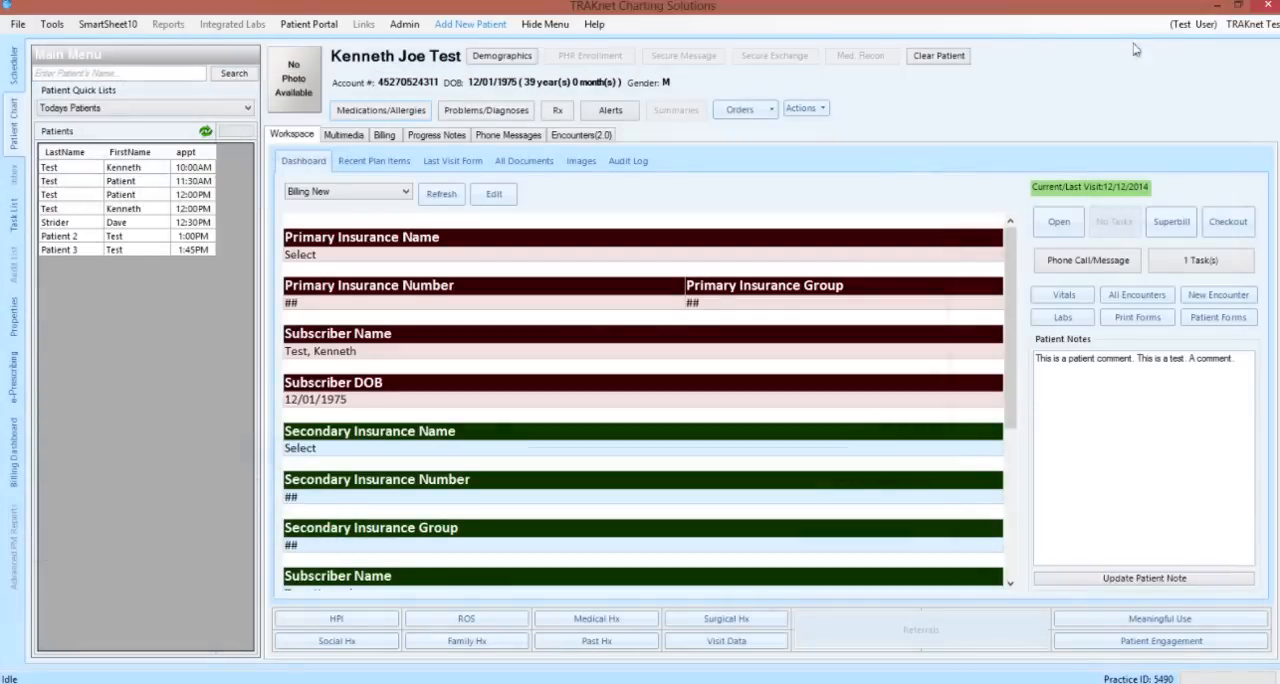
Open the patient's problems and diagnoses, search ICD-9 for 250 and add code 250.01 as a new problem
click(506, 110)
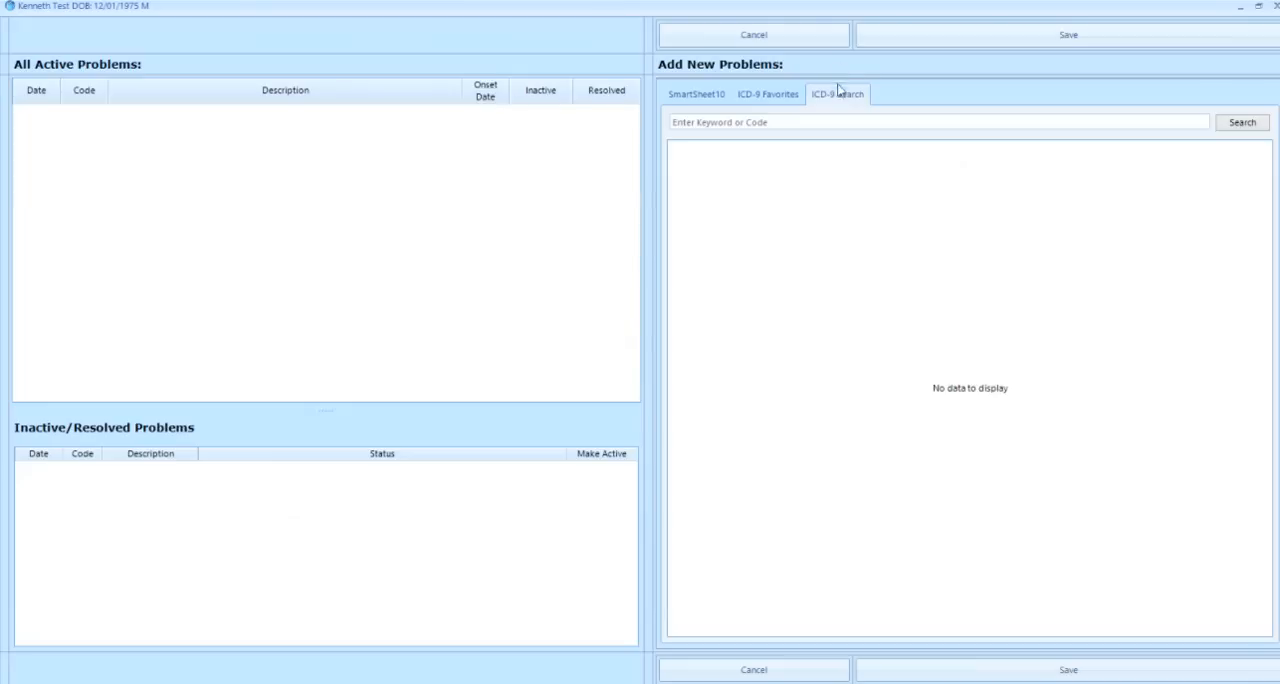
click(837, 121)
text(250)
key(Return)
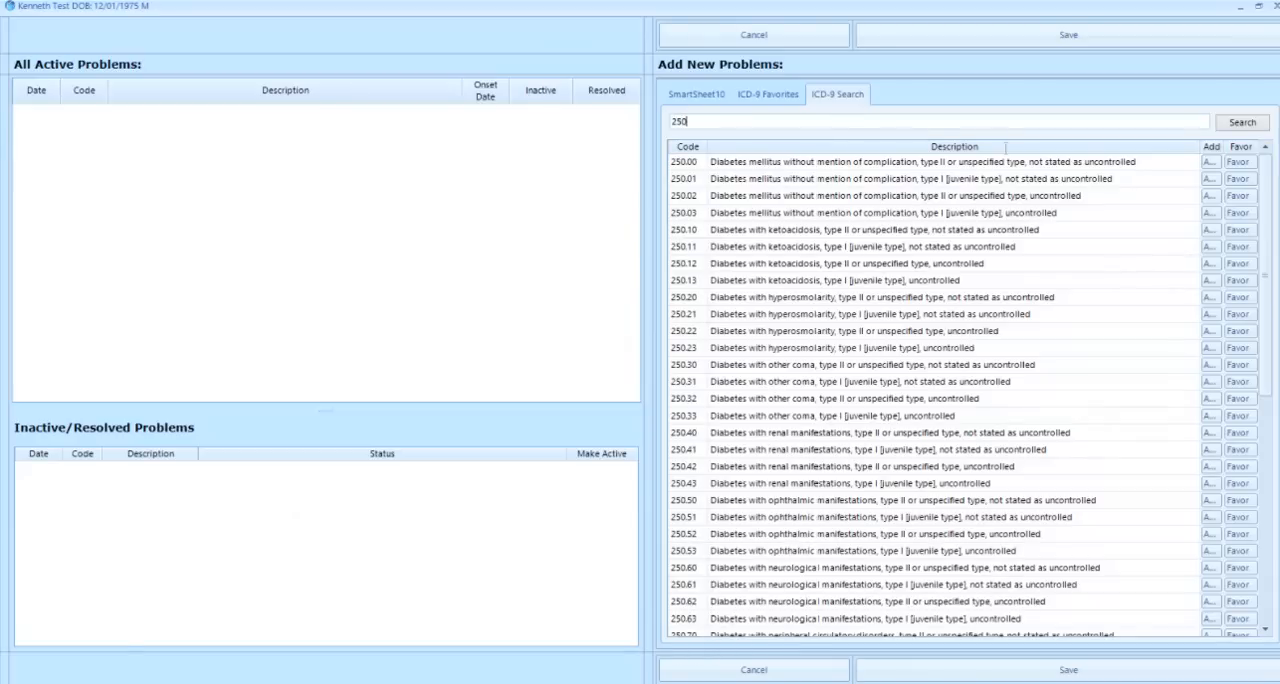
click(1207, 179)
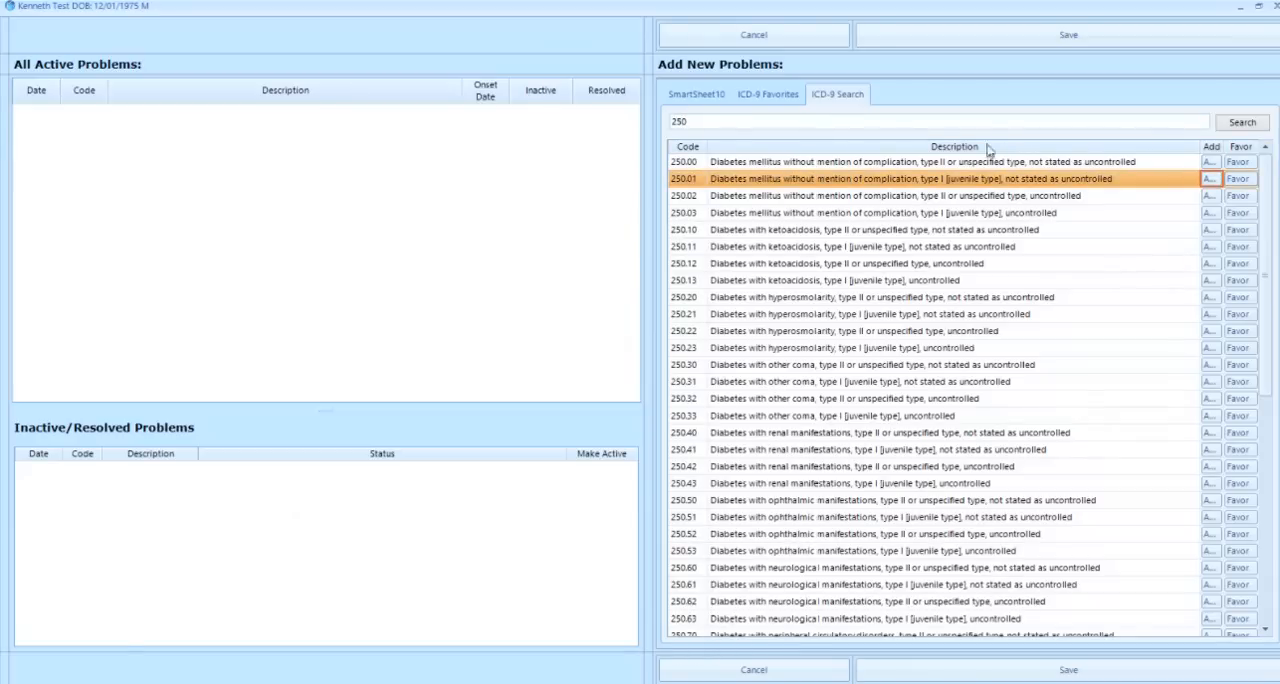
Search the ICD-9 codes for "bunion" and leave the problems window without saving
click(882, 124)
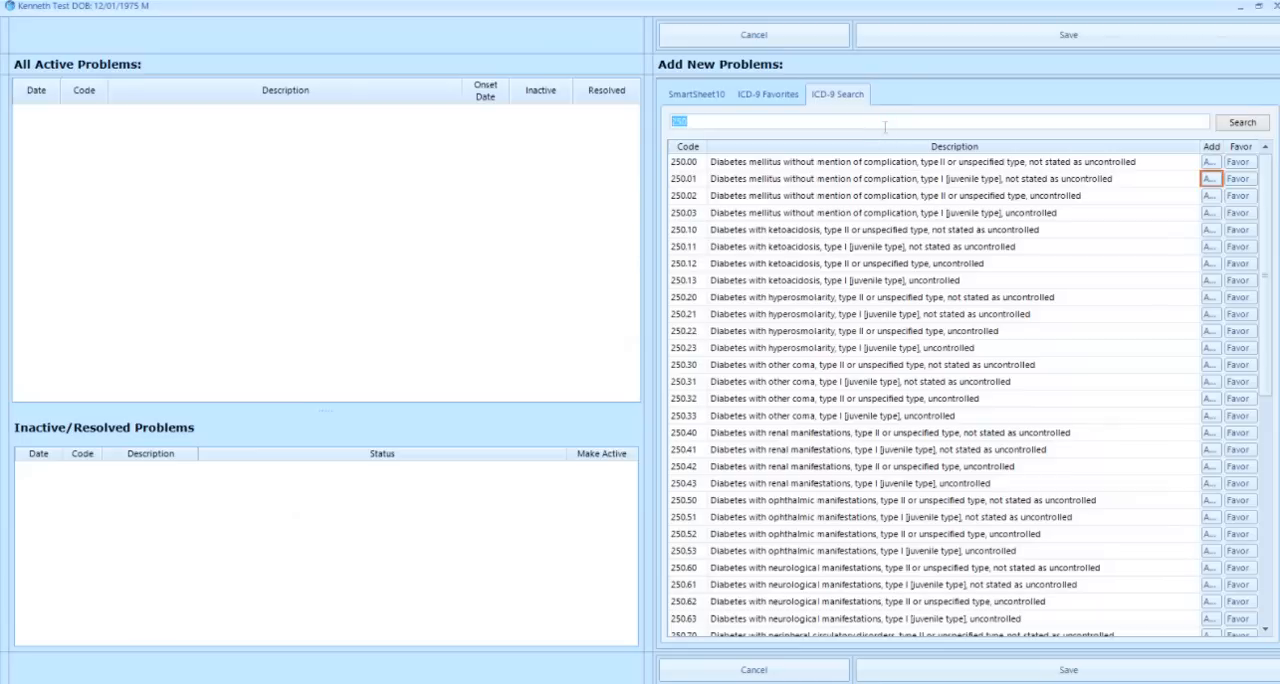
text(bunion)
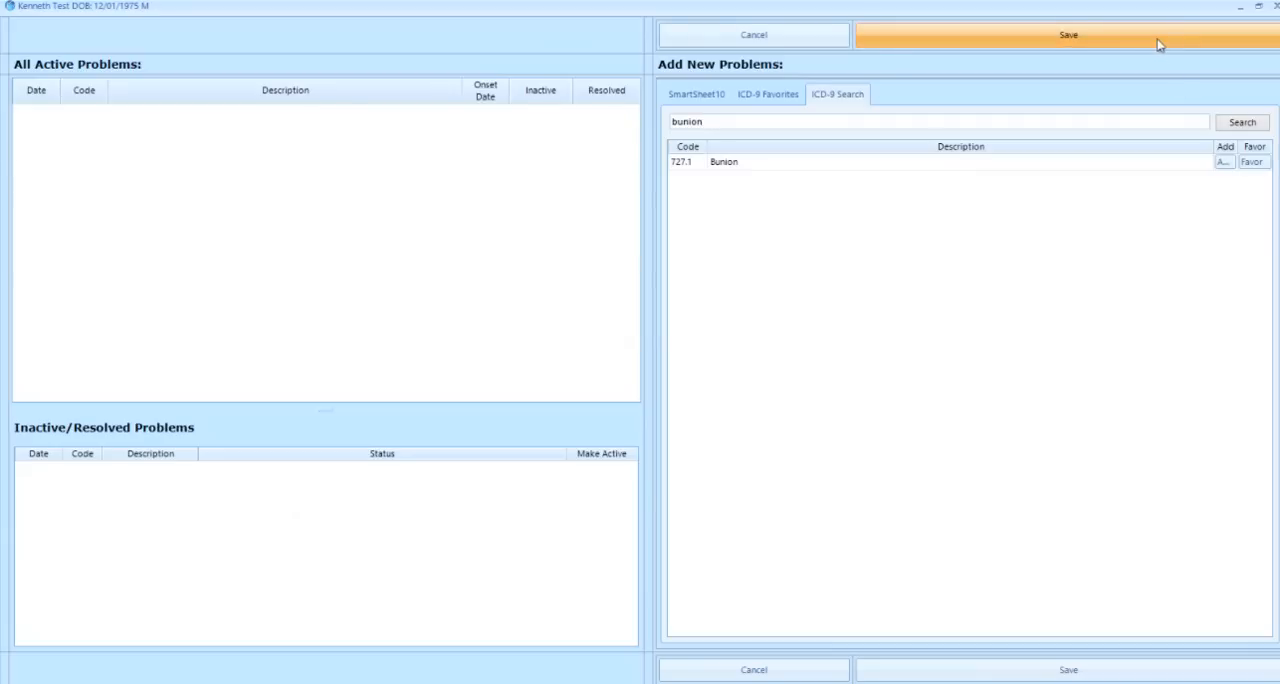
click(806, 43)
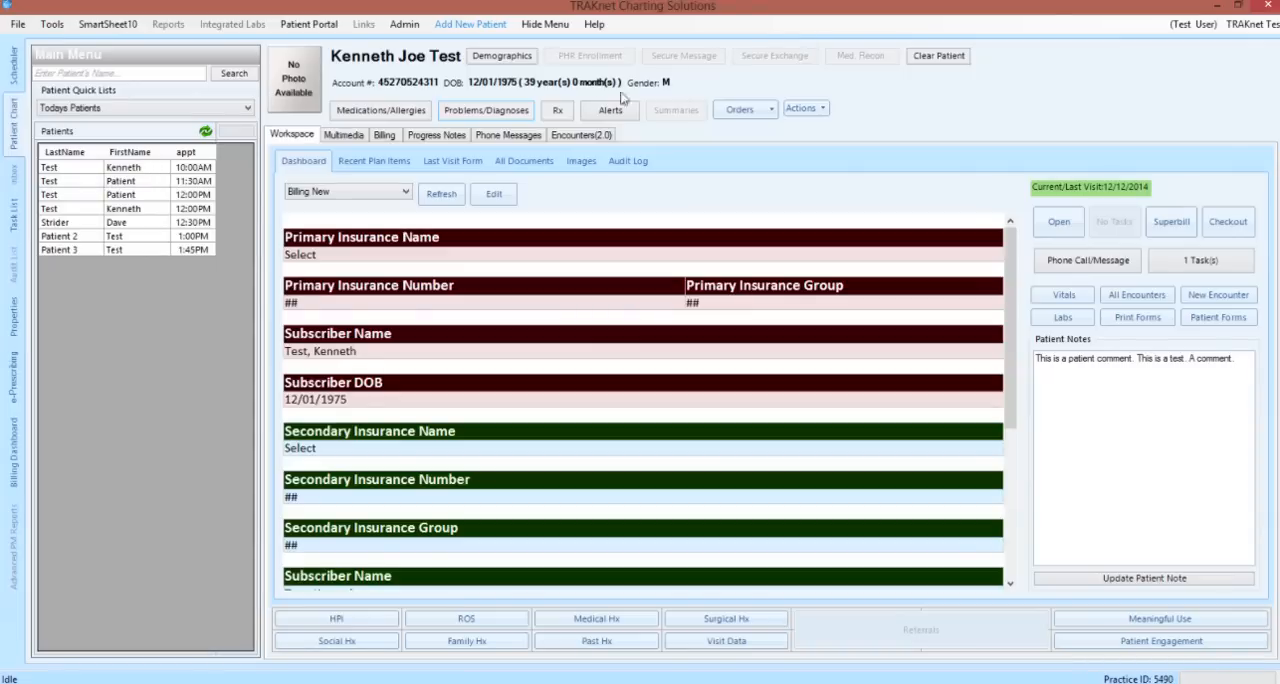
View the patient's prescriptions list, continue to the prescribing dashboard to examine medications, allergies and eligibility, and close it
click(560, 112)
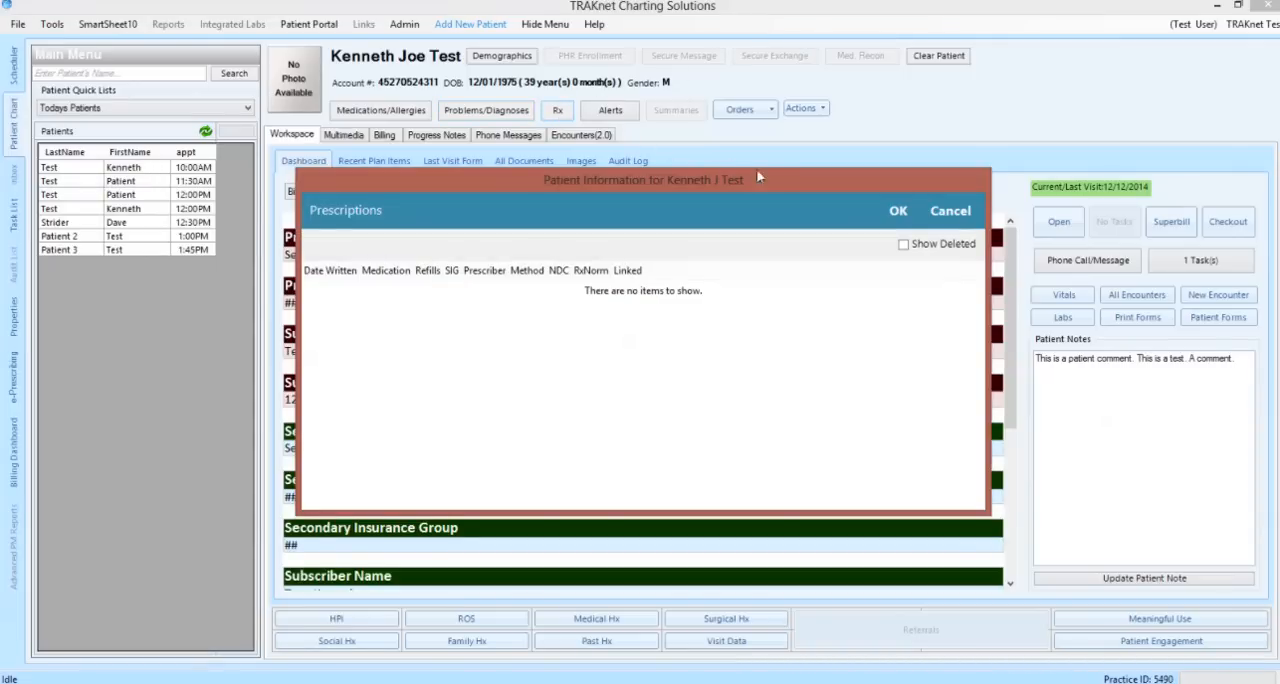
click(897, 210)
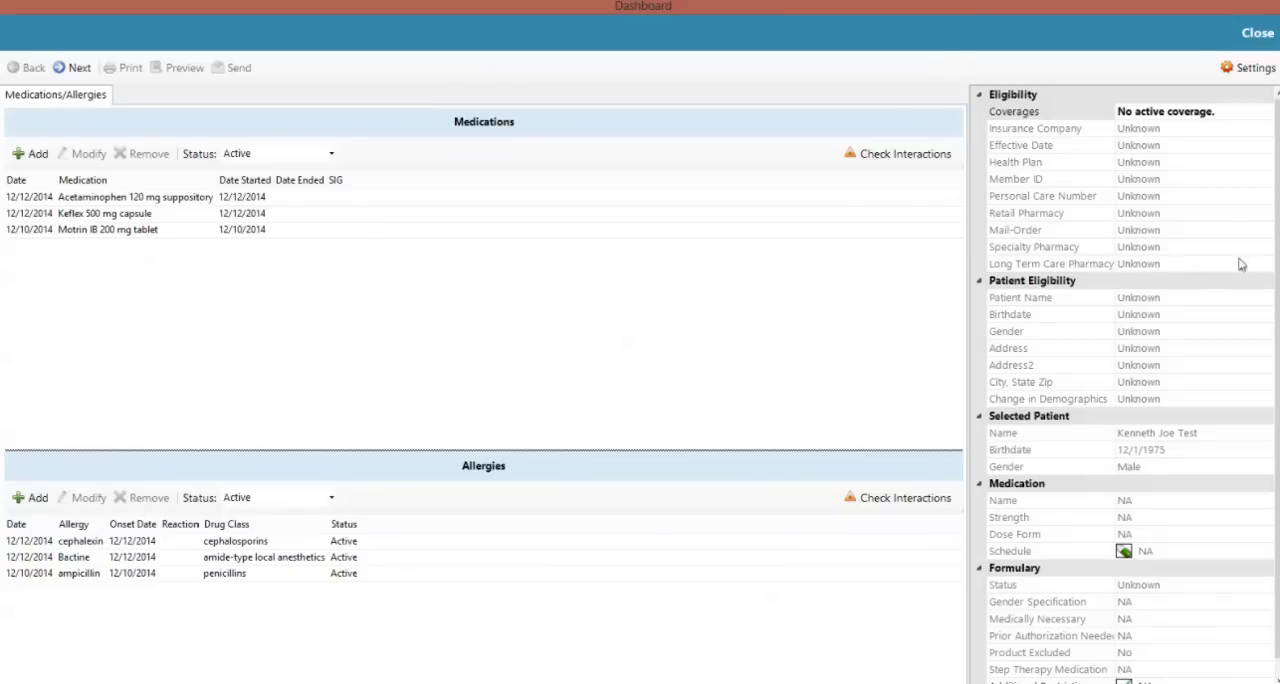
scroll(1243, 264, down, 1)
scroll(1125, 385, up, 1)
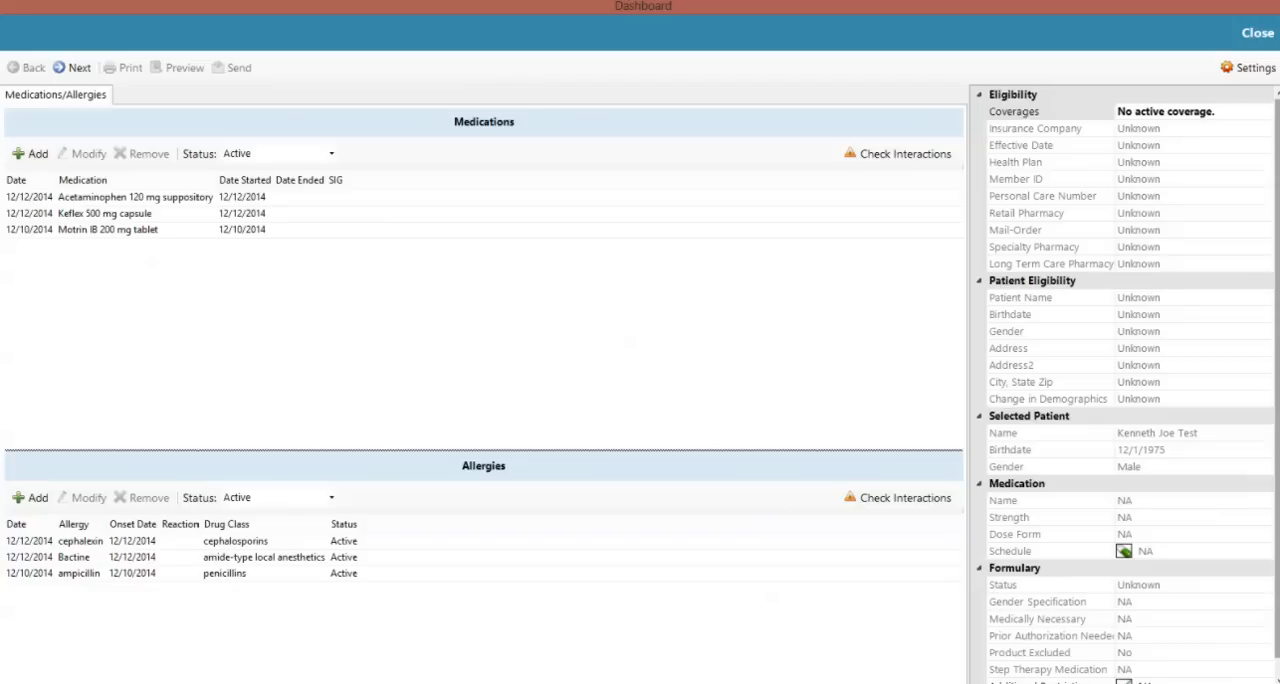
click(1262, 40)
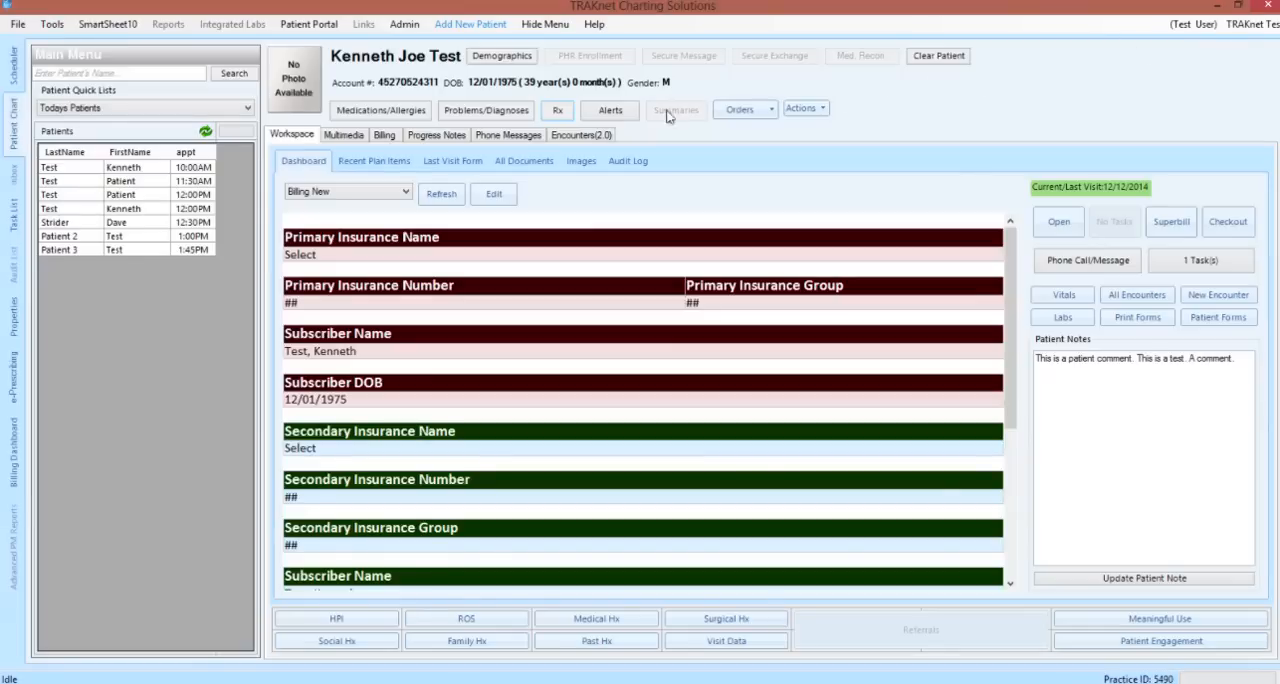
Open the patient's alerts, view the existing "Stop!" alert and the blank new-alert form, and close the alerts
click(626, 118)
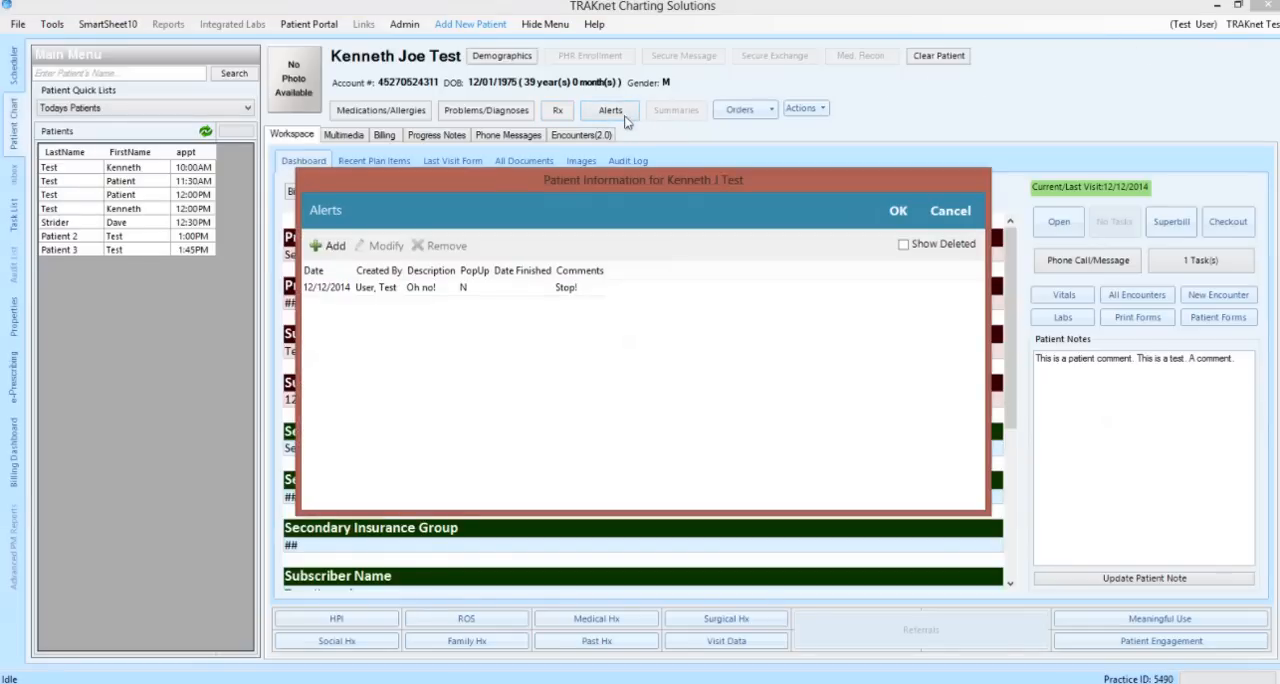
click(557, 292)
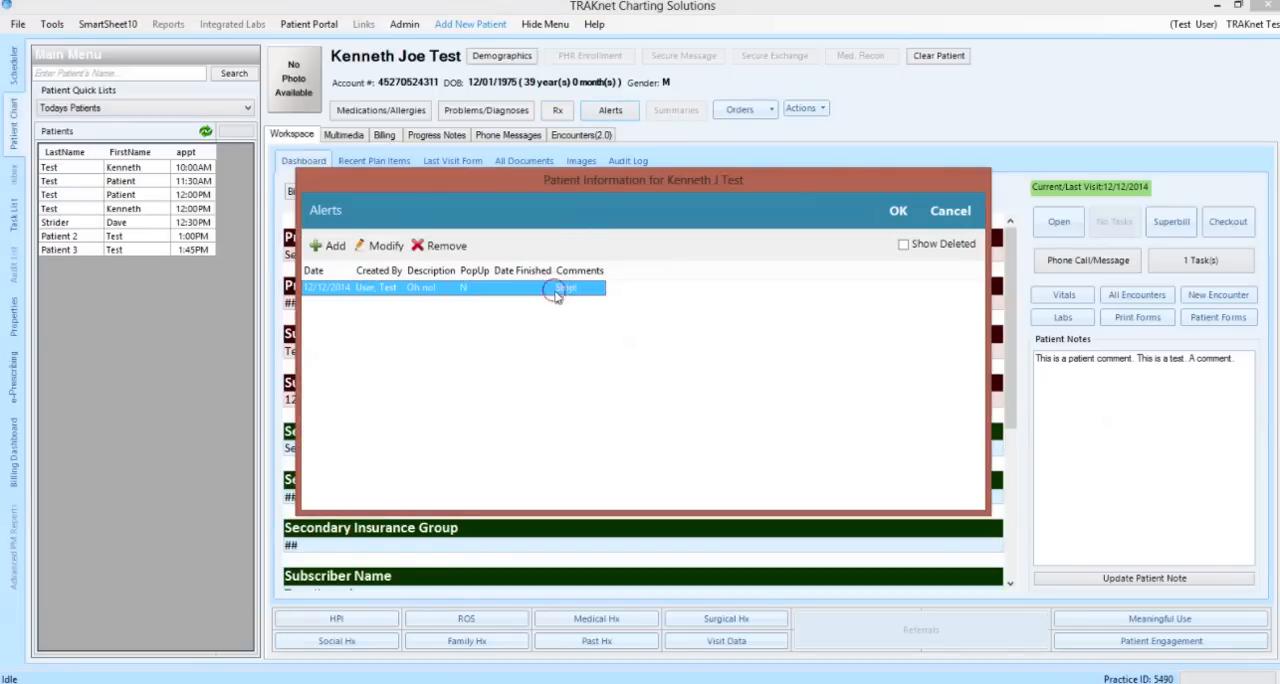
click(388, 246)
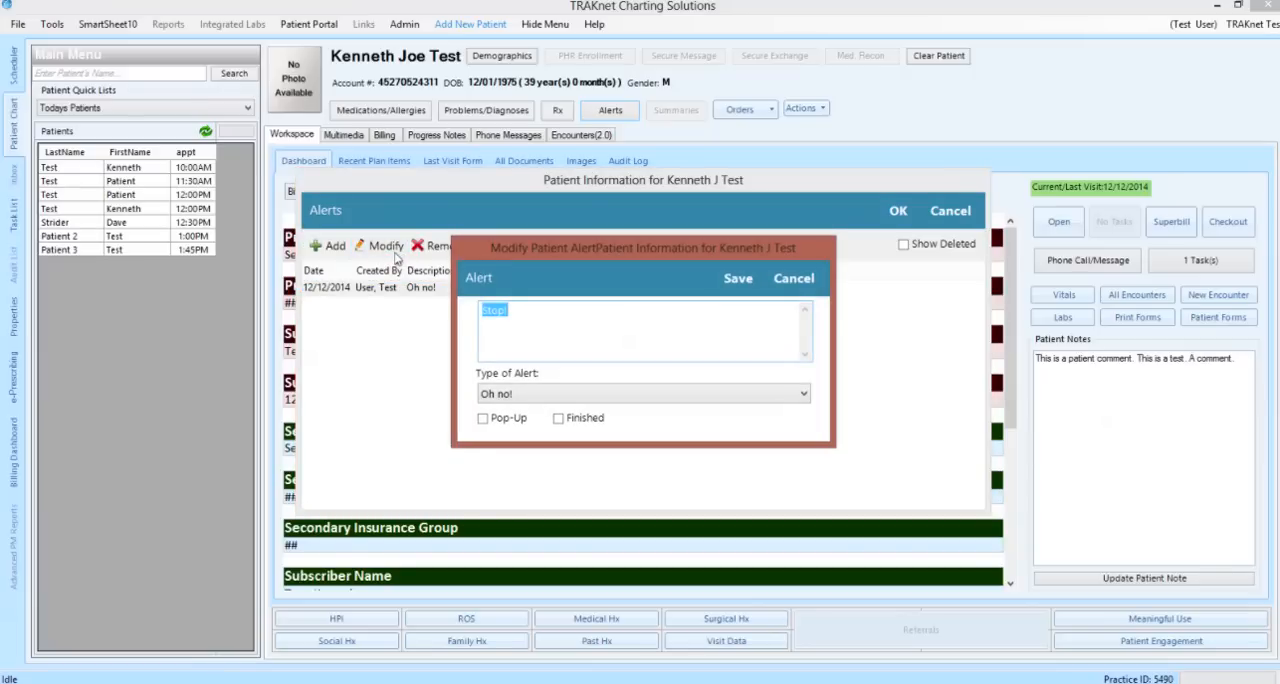
click(737, 278)
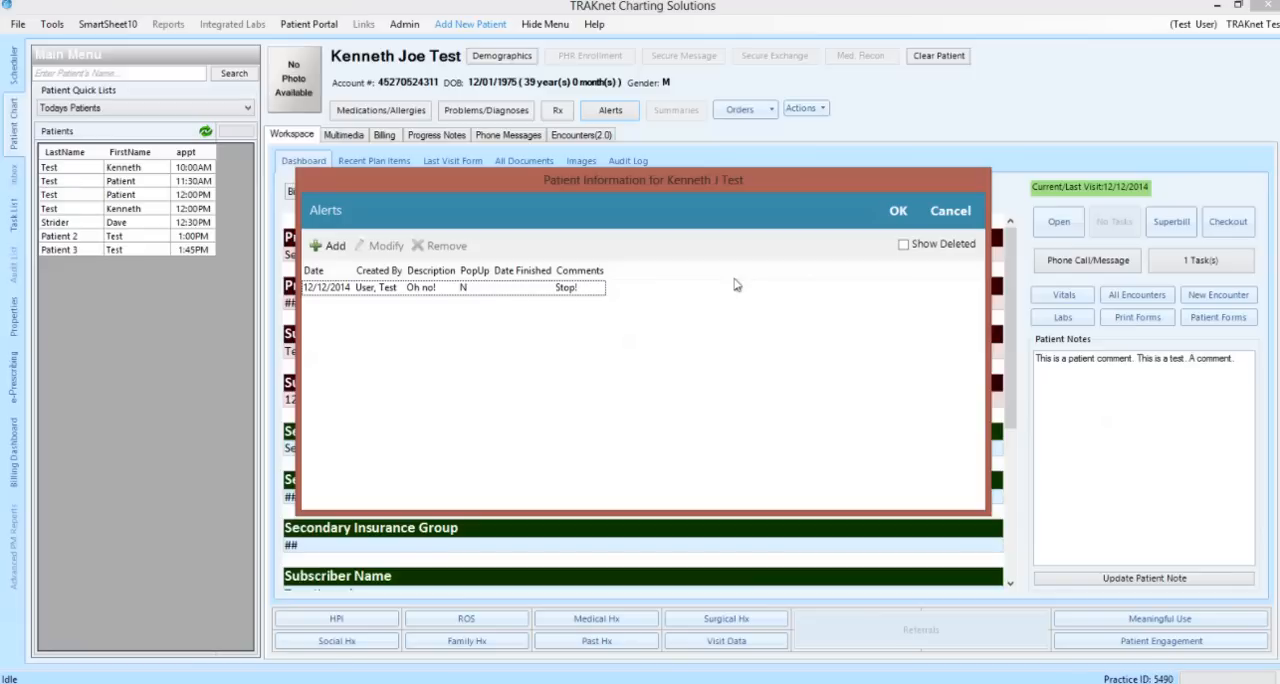
click(332, 246)
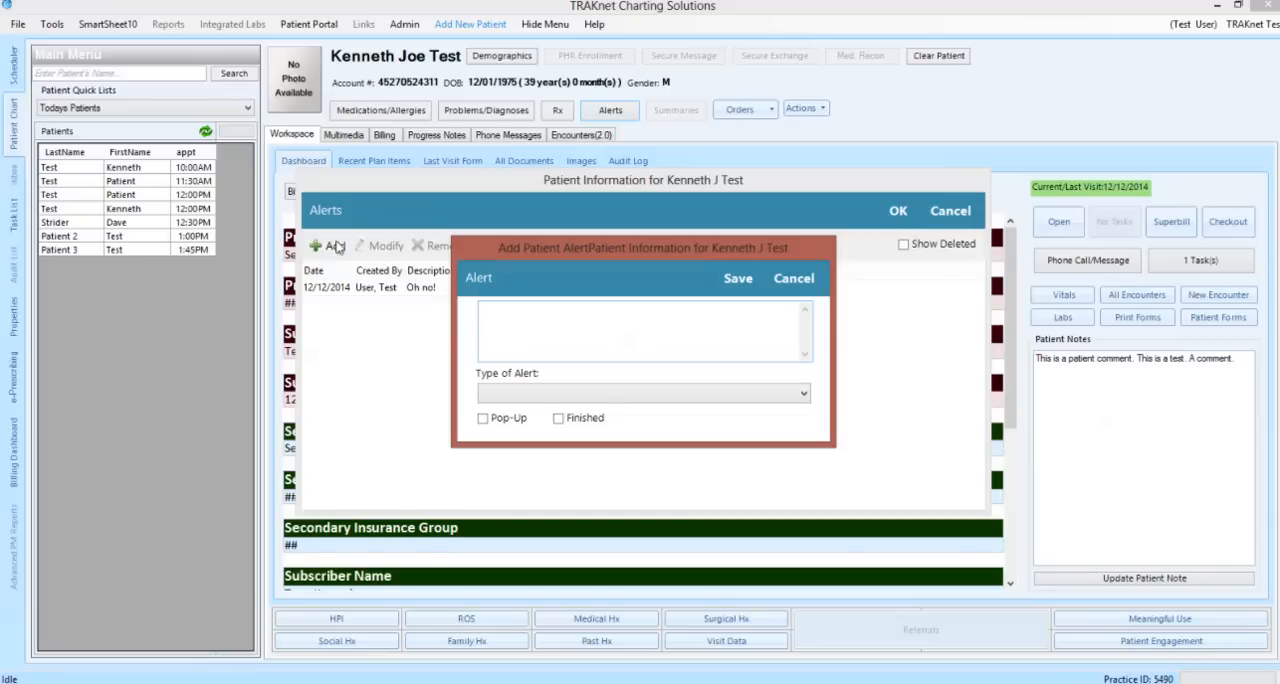
click(796, 279)
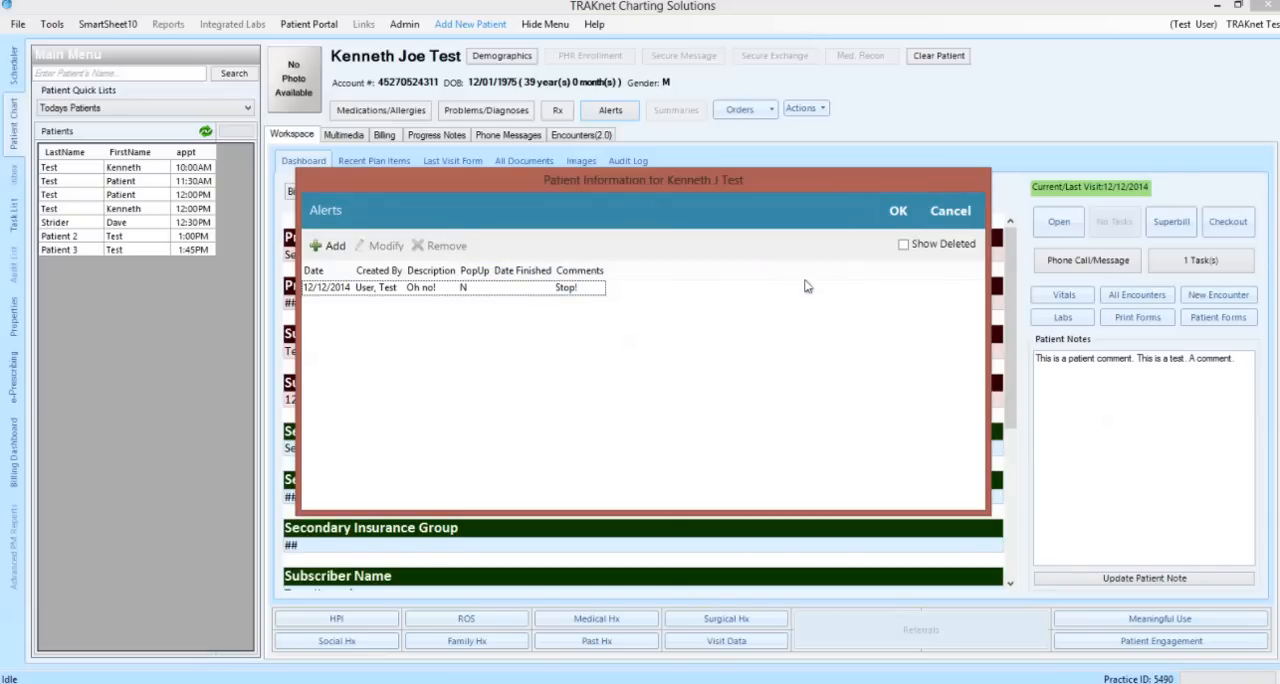
click(897, 211)
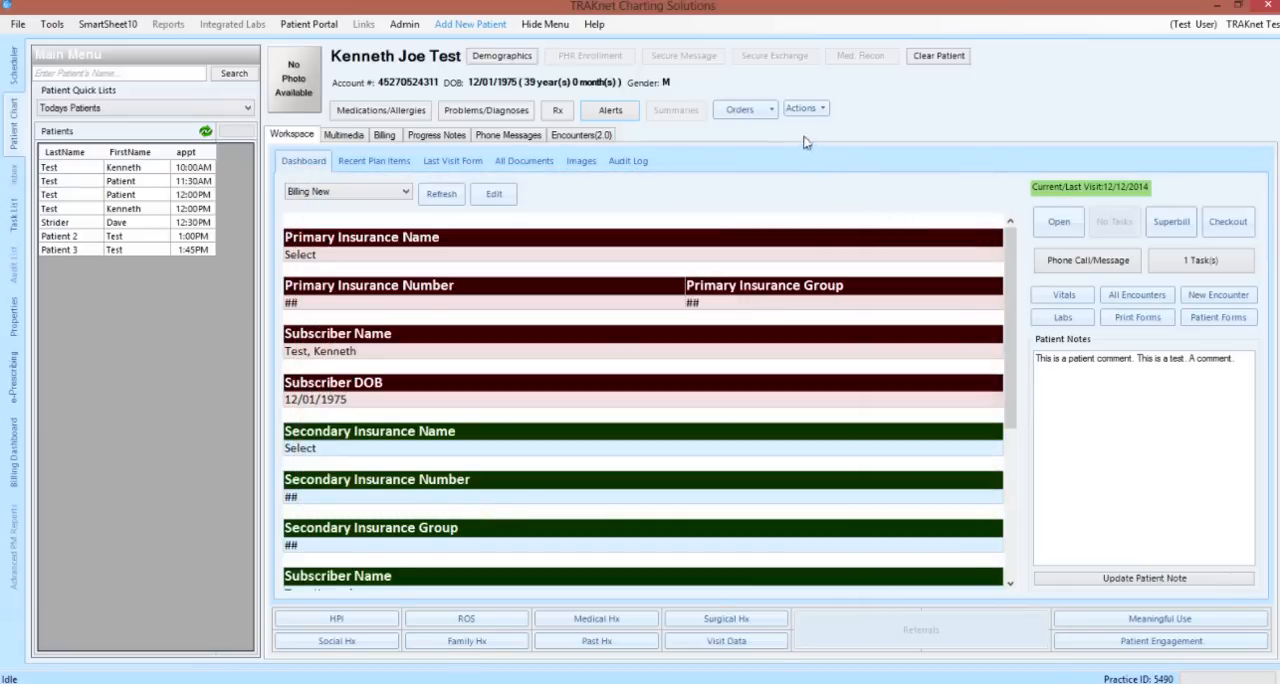
View the order types and the additional chart actions available for the patient
click(775, 111)
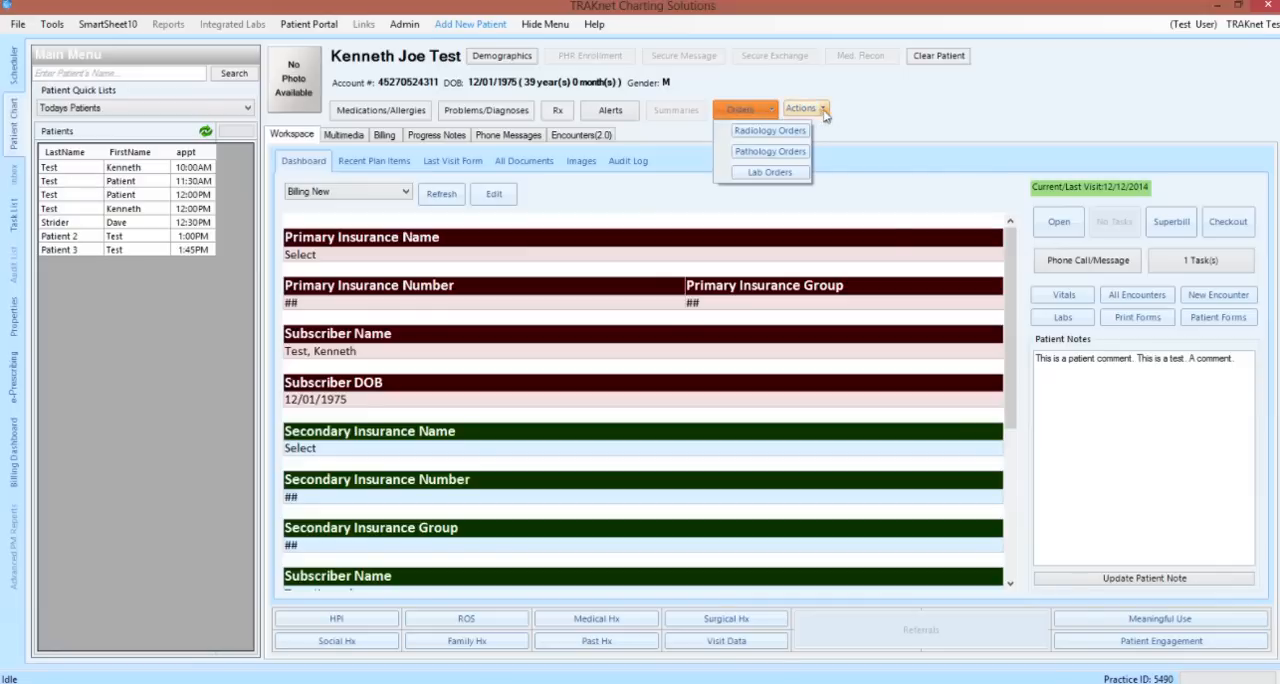
click(823, 110)
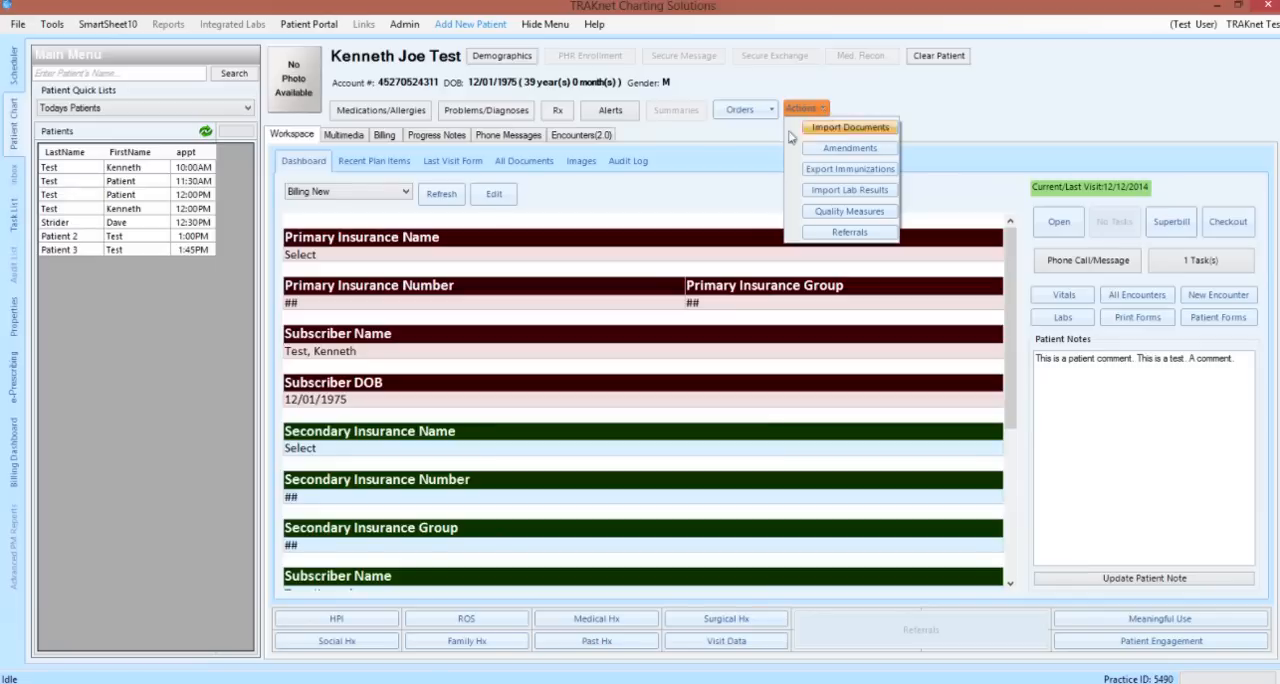
click(738, 167)
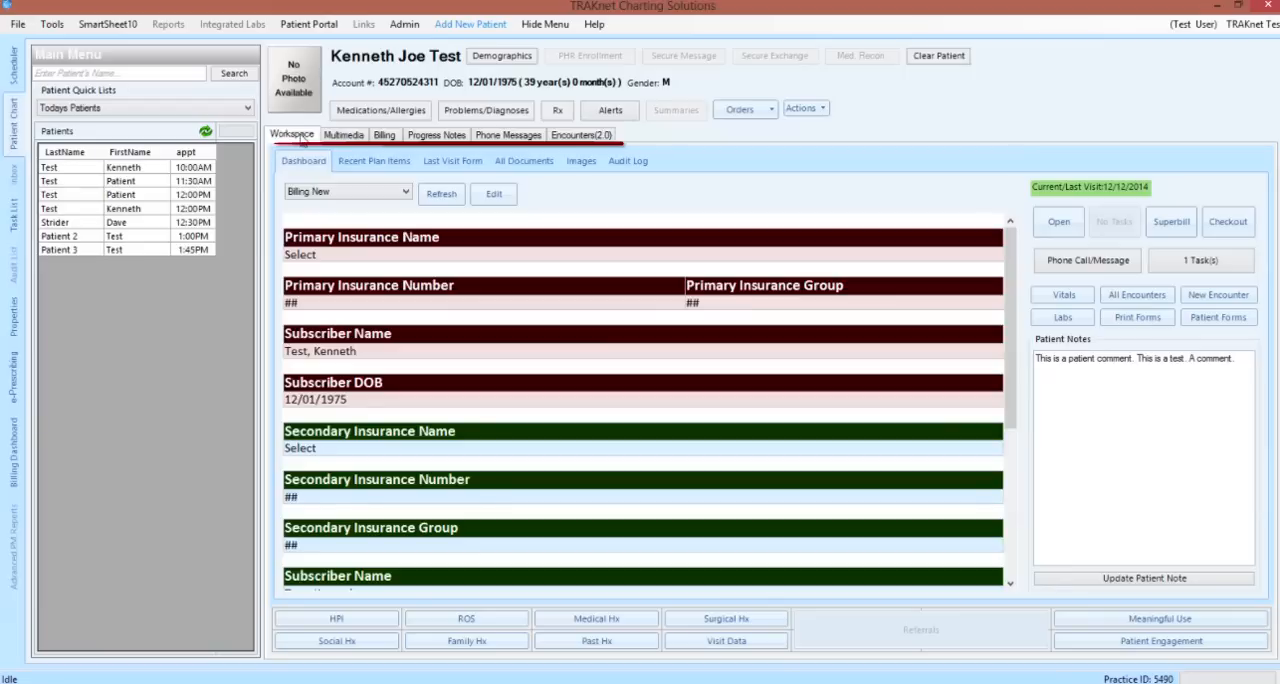
View the patient's multimedia section and the insurance, ledger and statements in billing
click(343, 135)
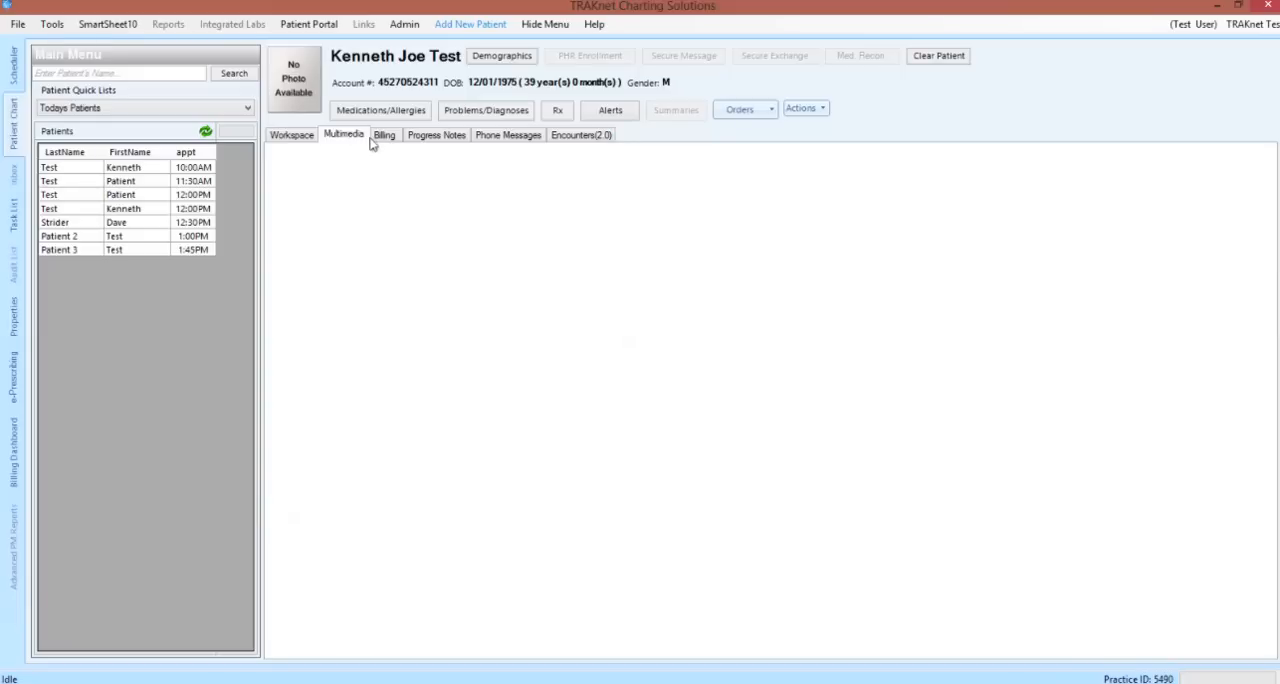
click(380, 138)
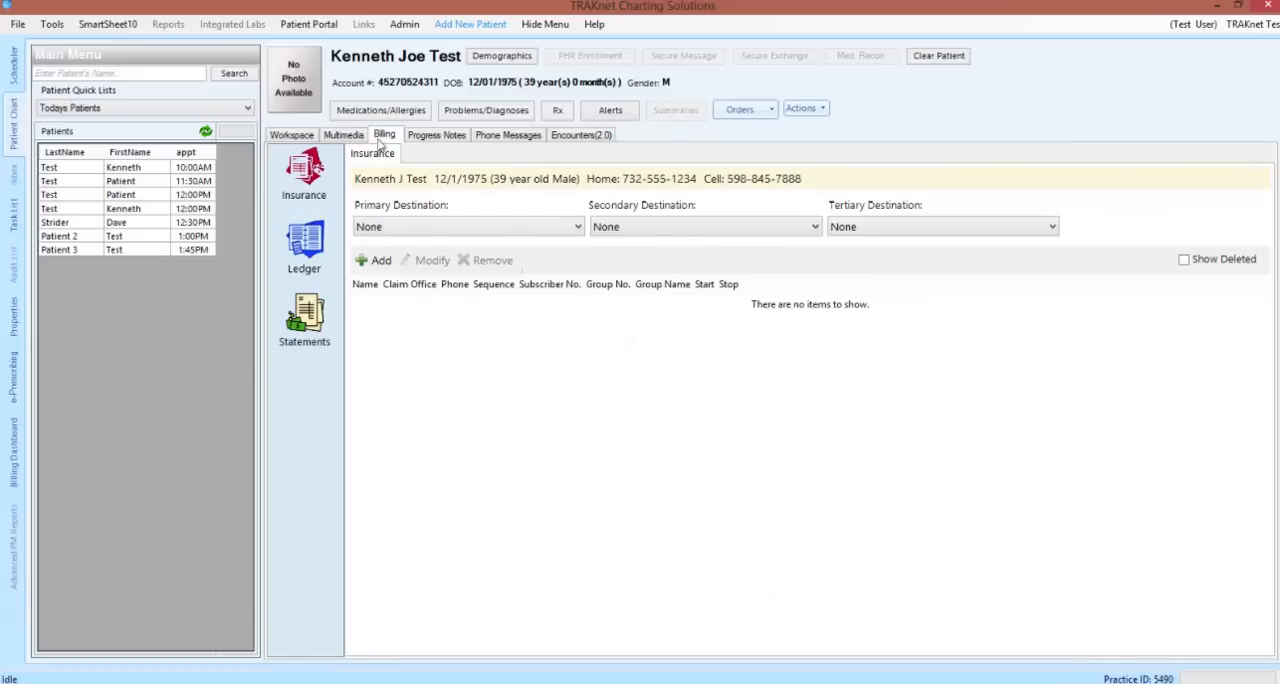
click(316, 180)
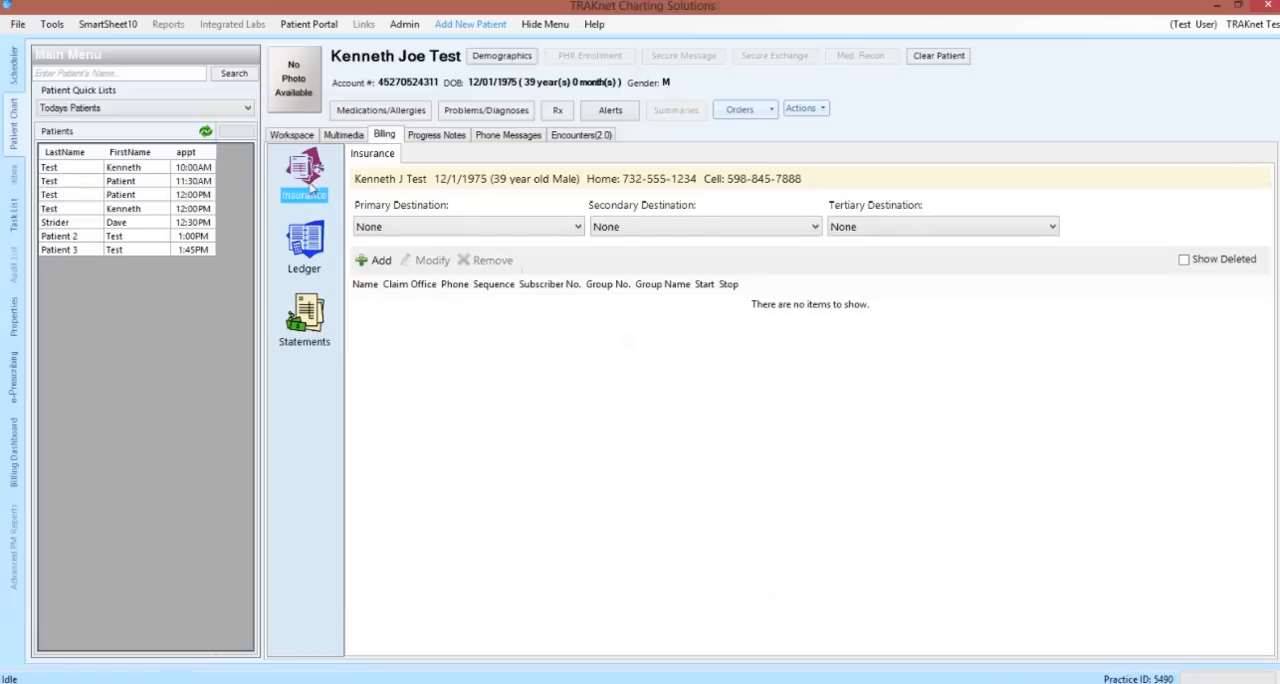
click(306, 240)
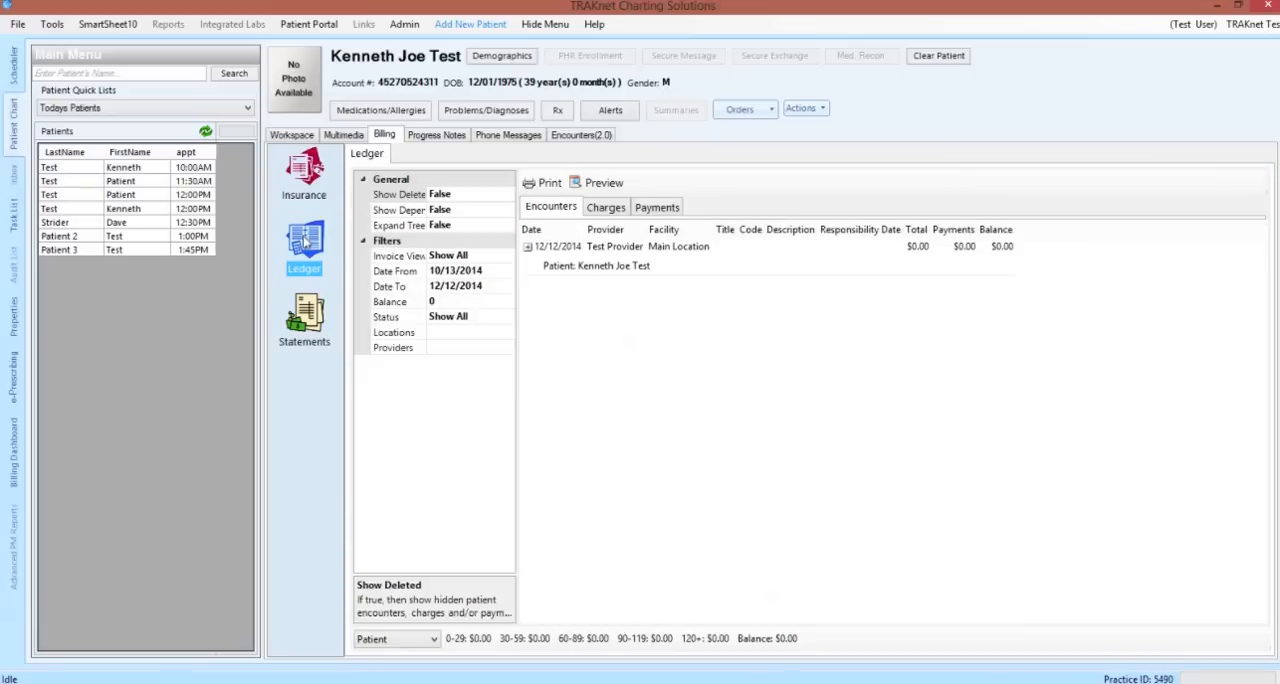
click(306, 316)
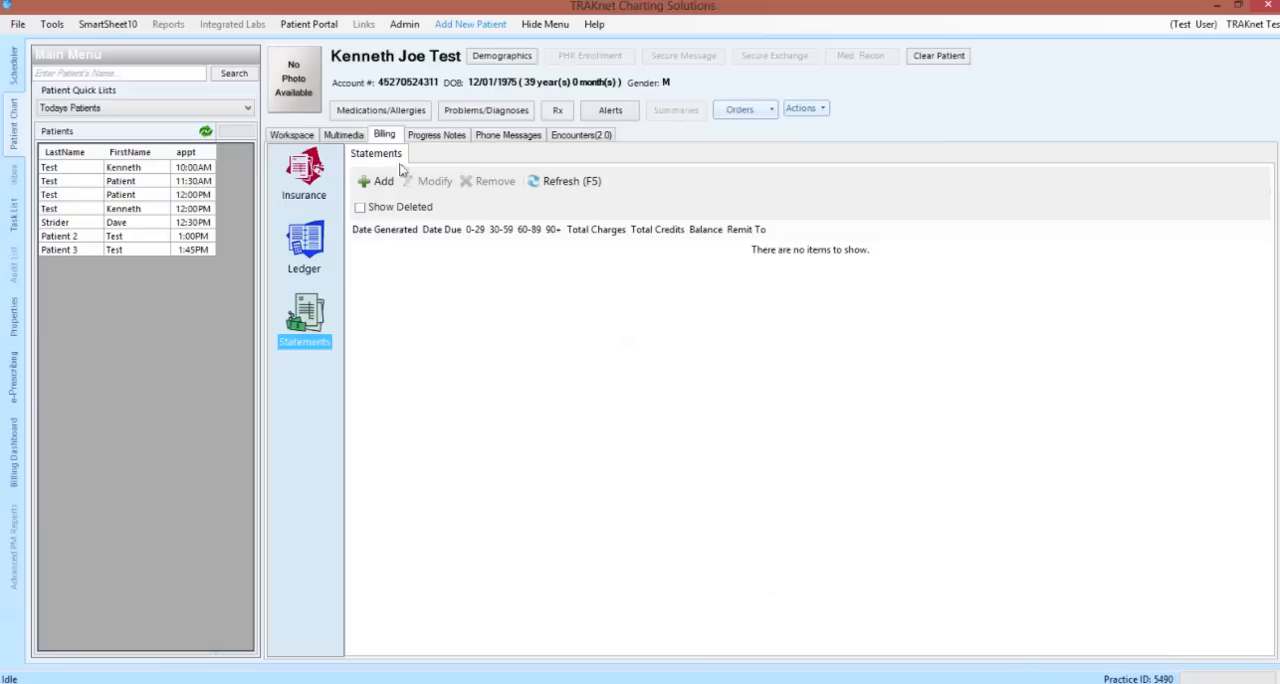
View the progress note of the 12/12/2014 visit, and check the patient's Encounters(2.0) and phone messages
click(418, 137)
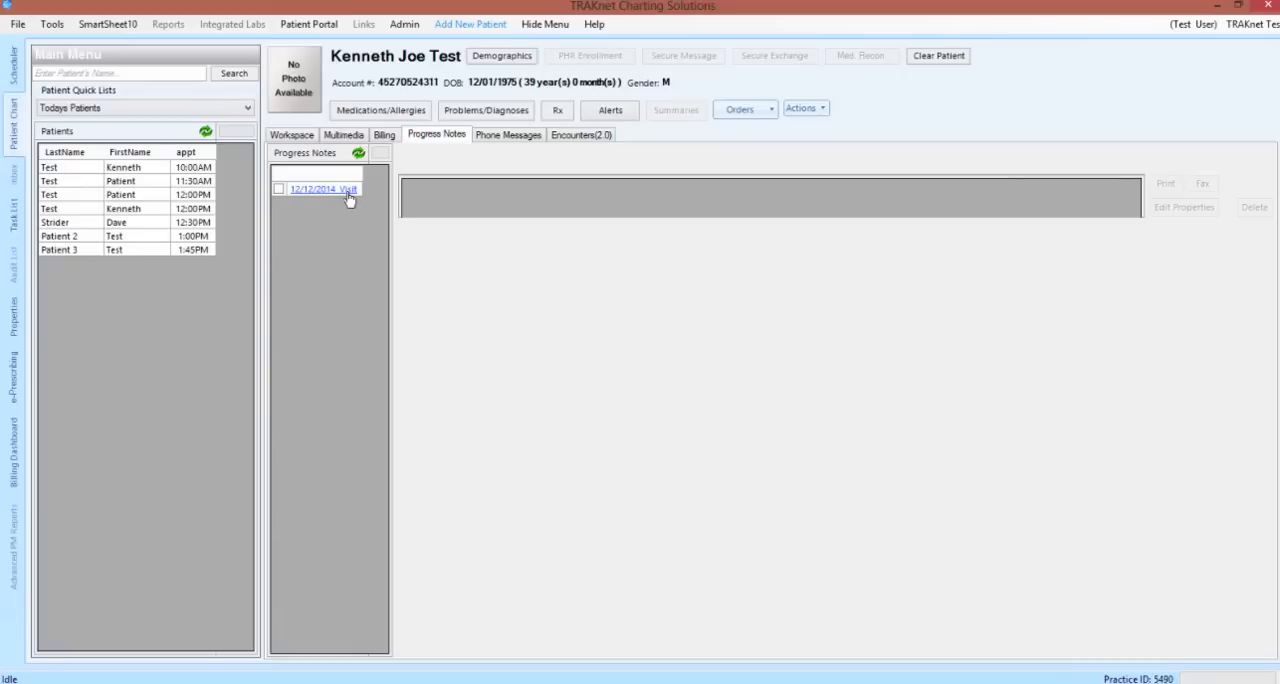
click(348, 192)
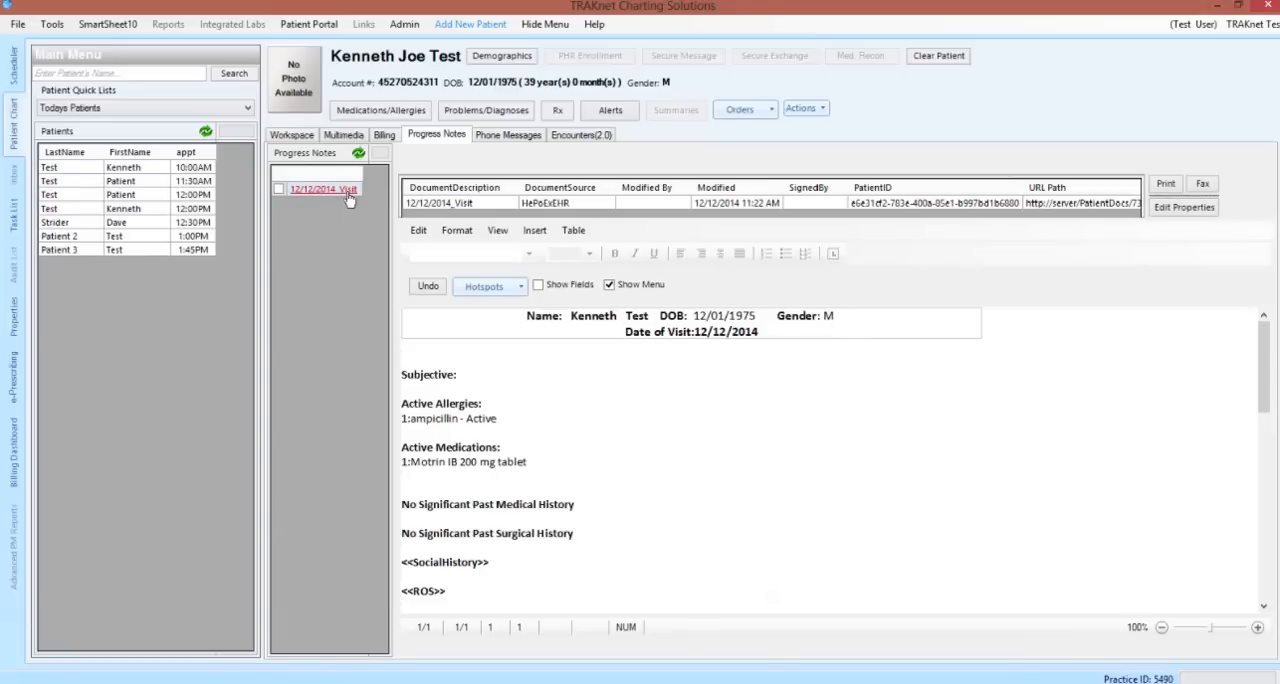
click(568, 134)
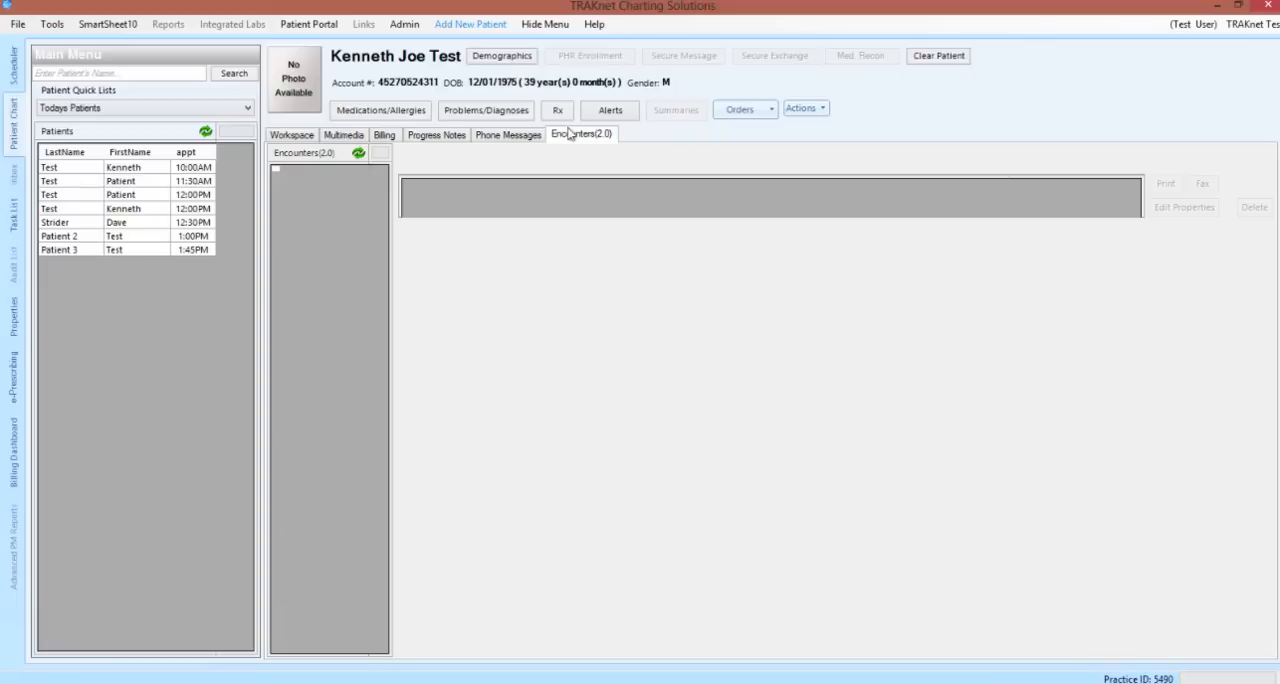
click(540, 140)
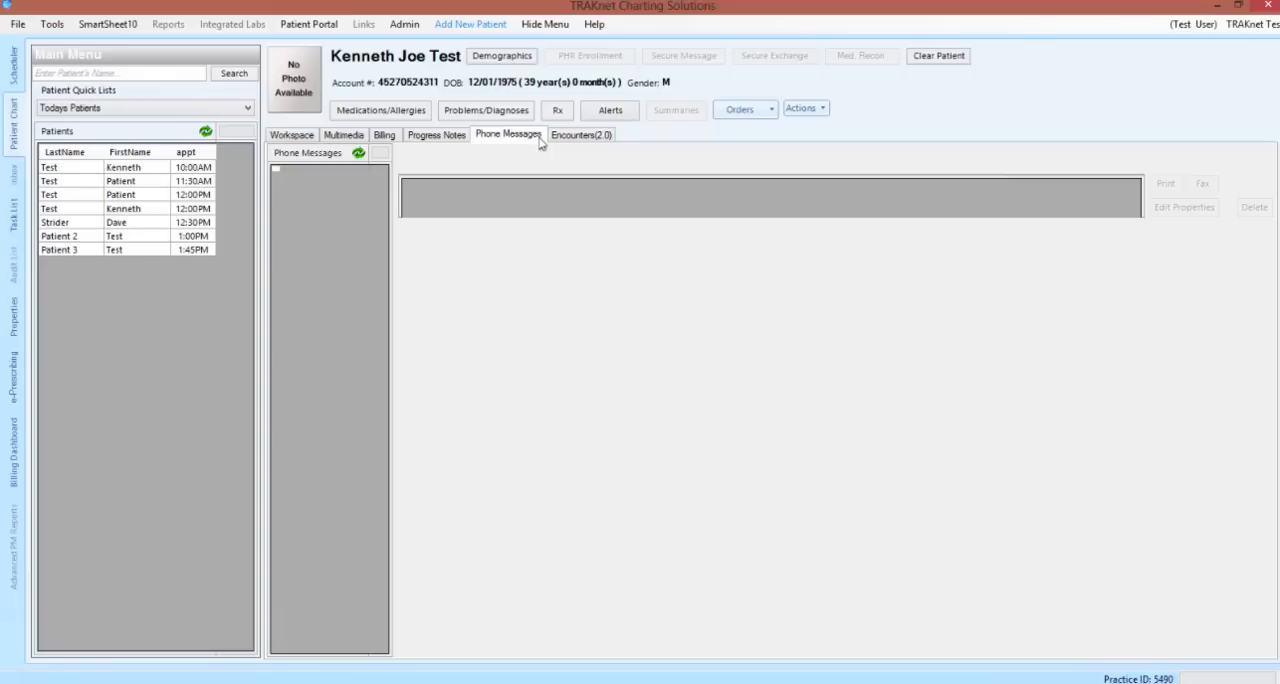
Return to the patient's workspace and look through the entries of the audit log
click(300, 138)
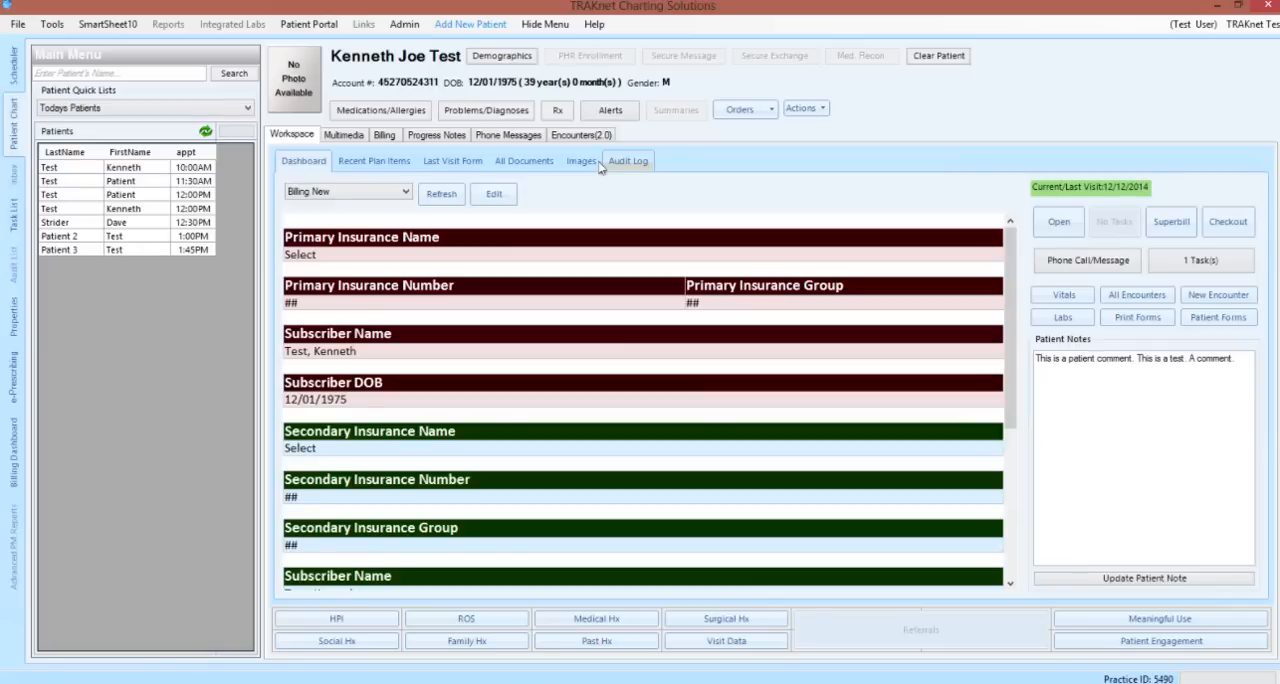
click(627, 163)
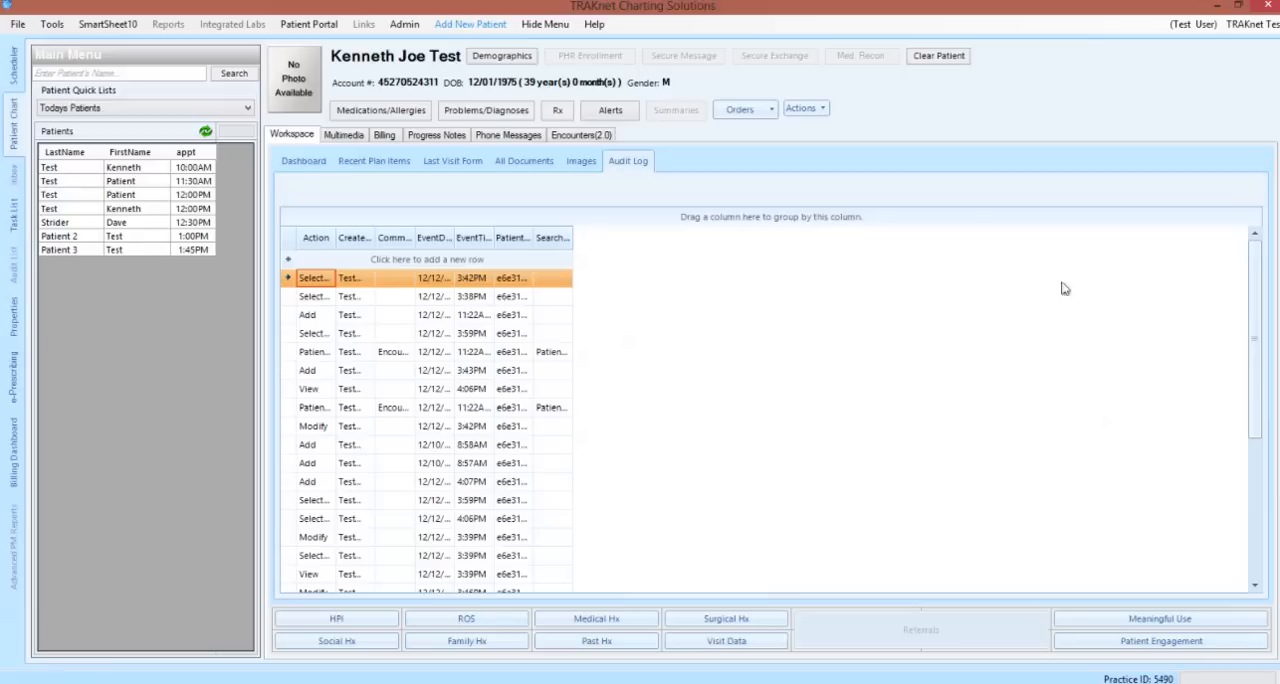
scroll(1029, 315, down, 3)
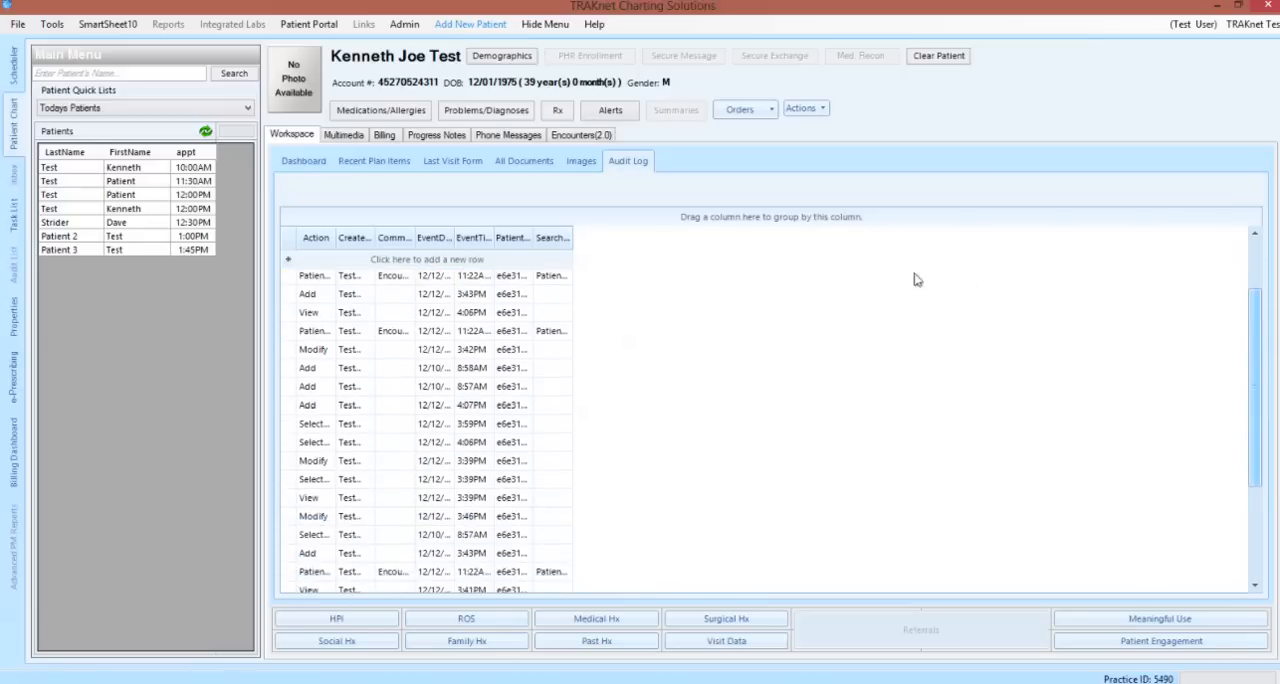
scroll(600, 222, up, 5)
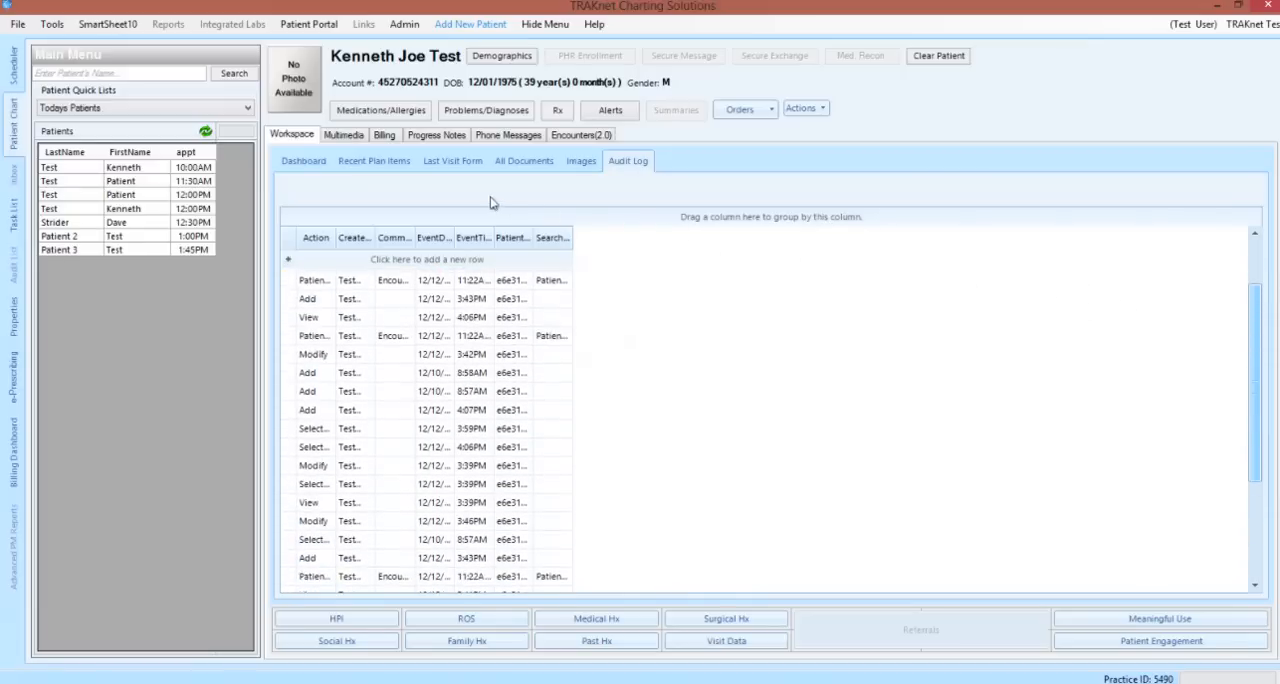
Show the workspace dashboard in the Front Desk layout and switch it to the Medical Assistant New layout
click(306, 163)
click(404, 192)
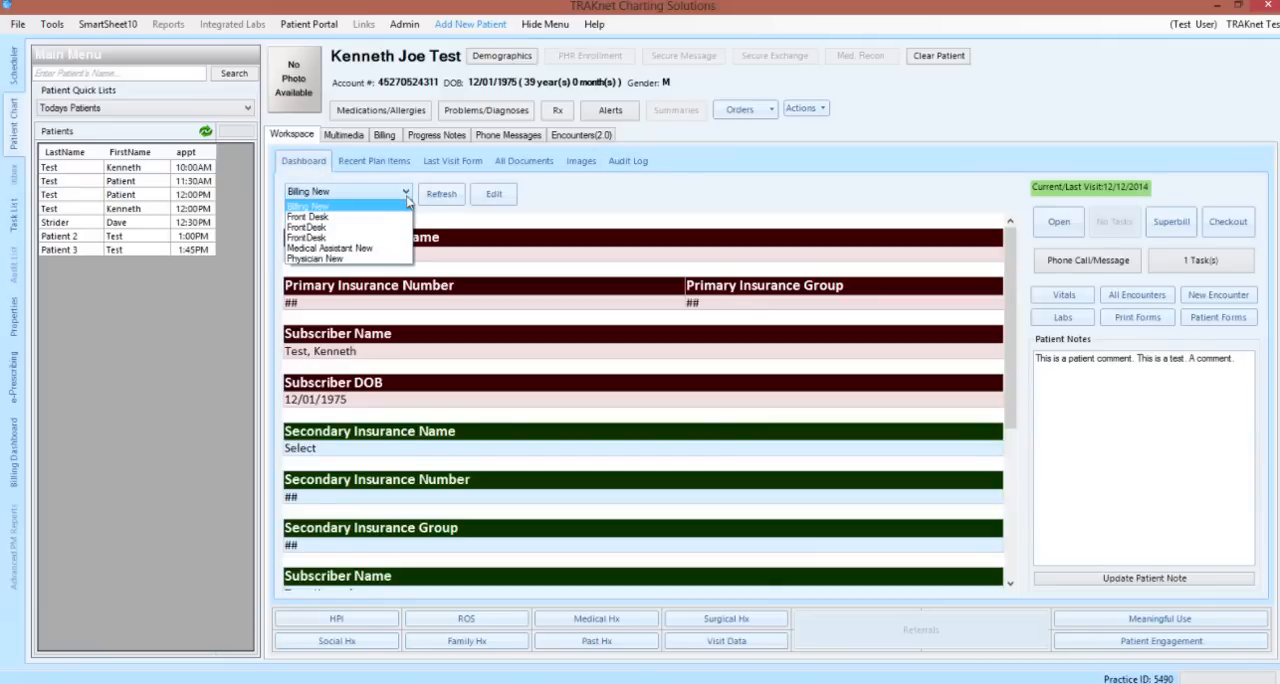
click(400, 219)
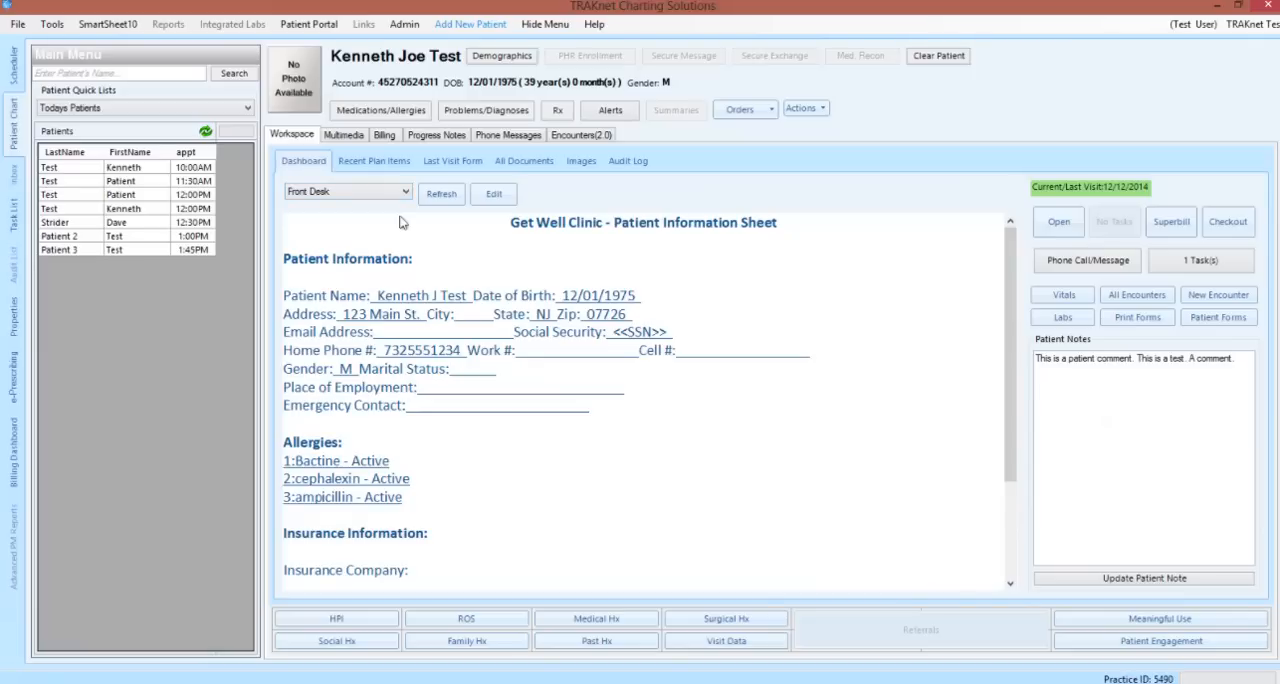
click(405, 192)
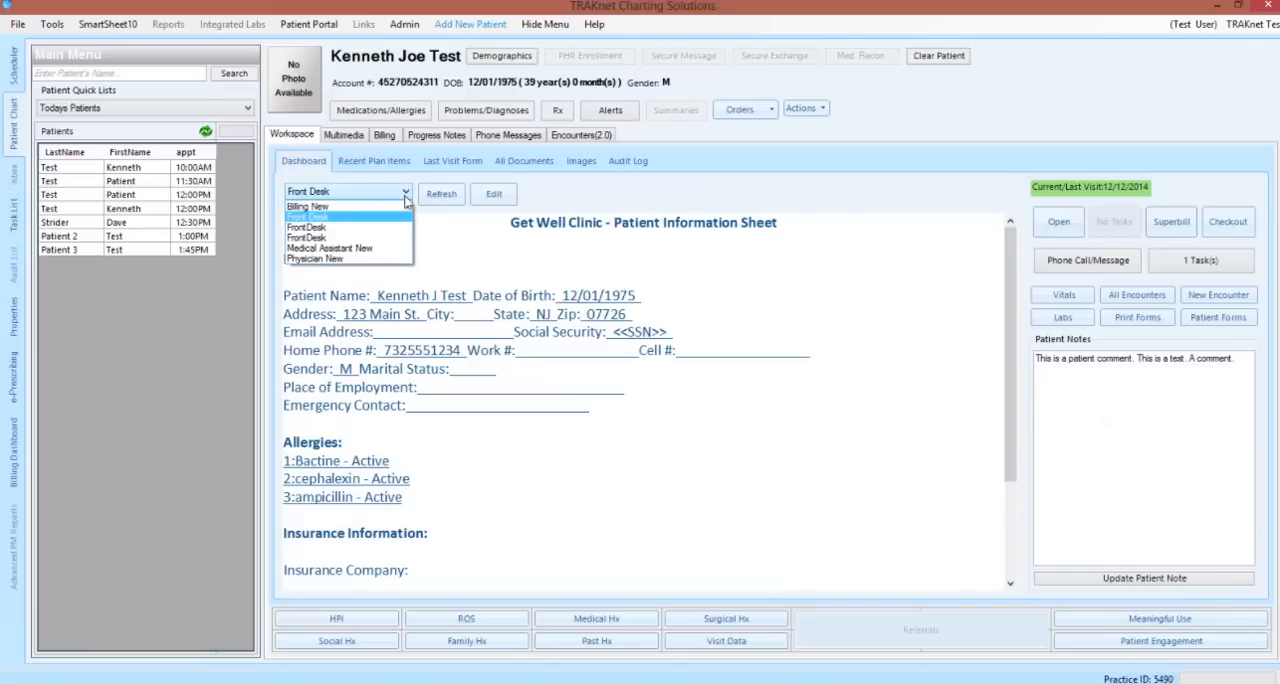
click(391, 249)
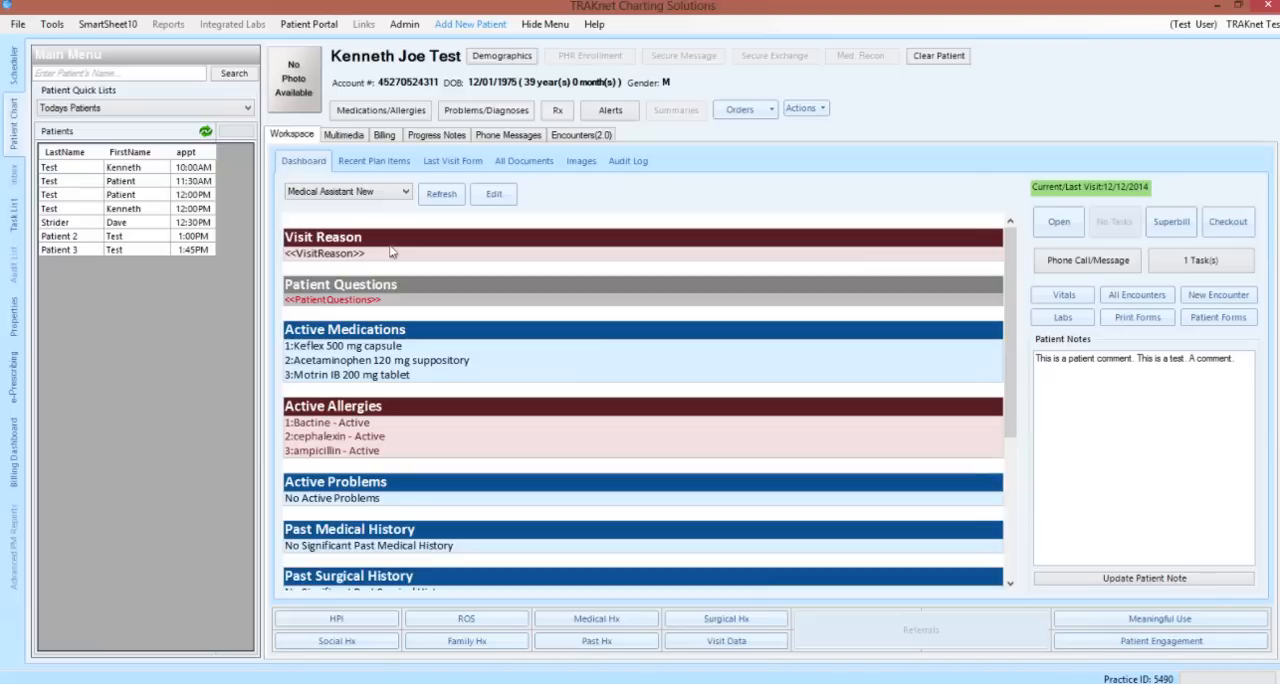
Set the visit reason to Cough and check the available options for Patient Questions without choosing any
click(356, 256)
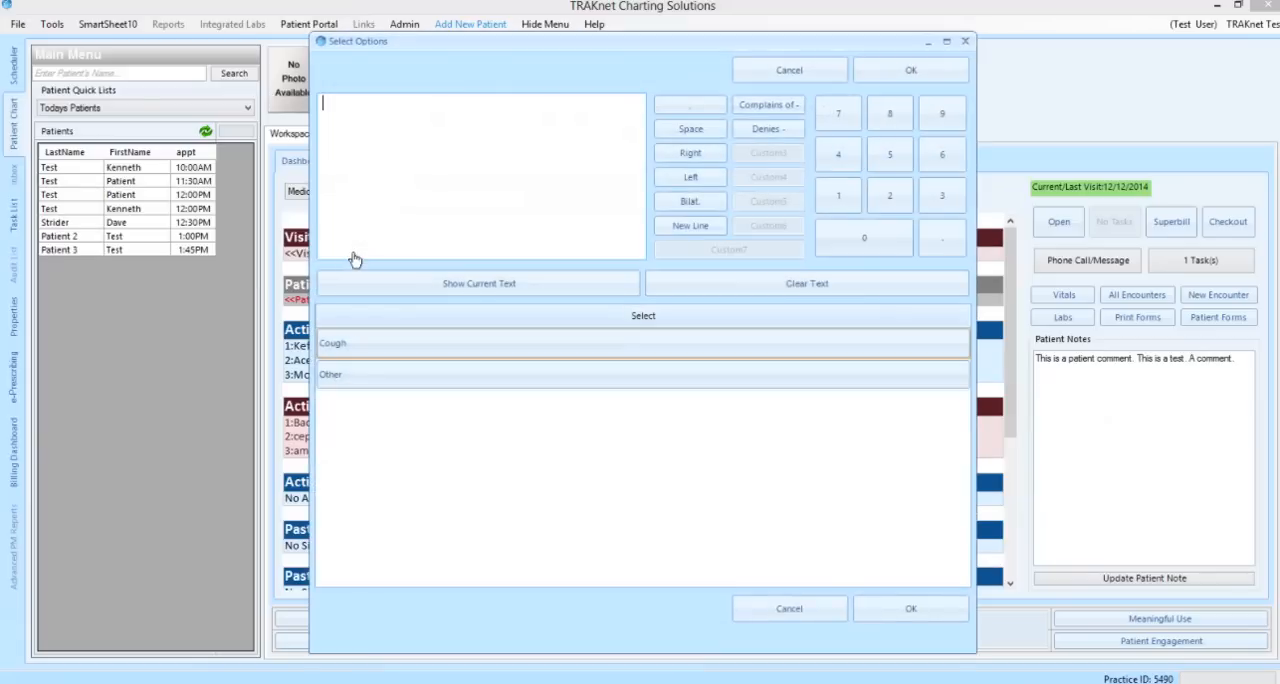
click(358, 343)
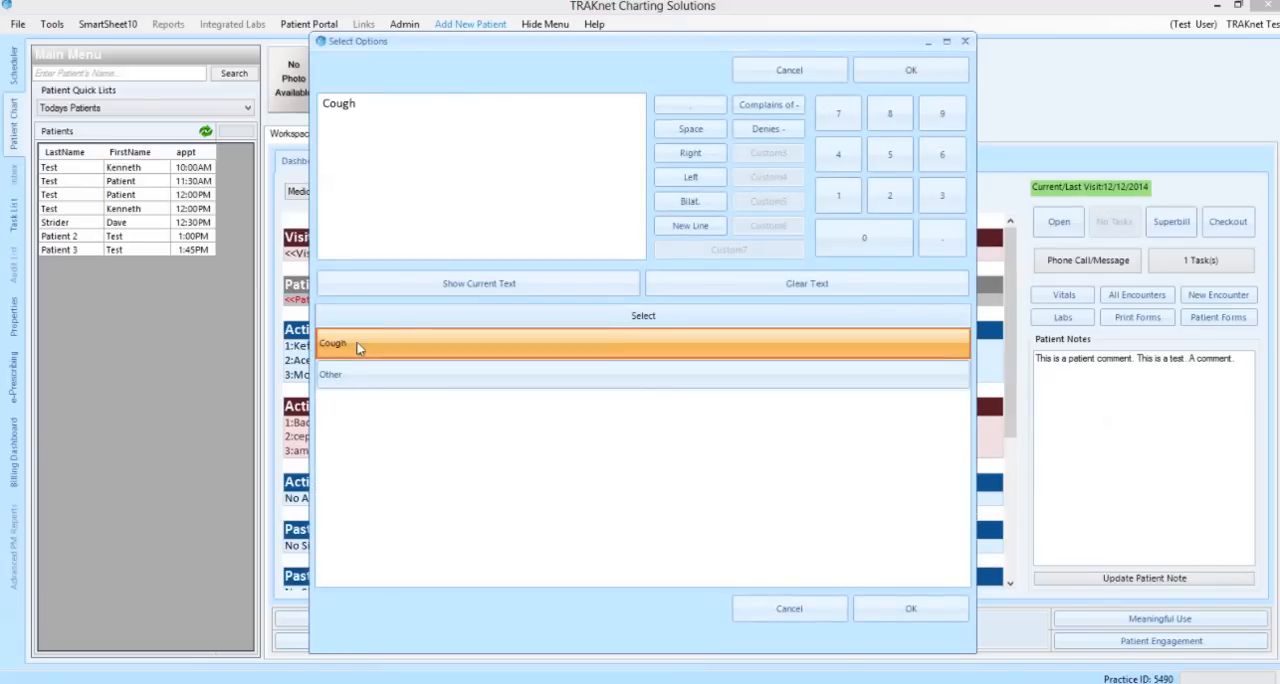
click(908, 72)
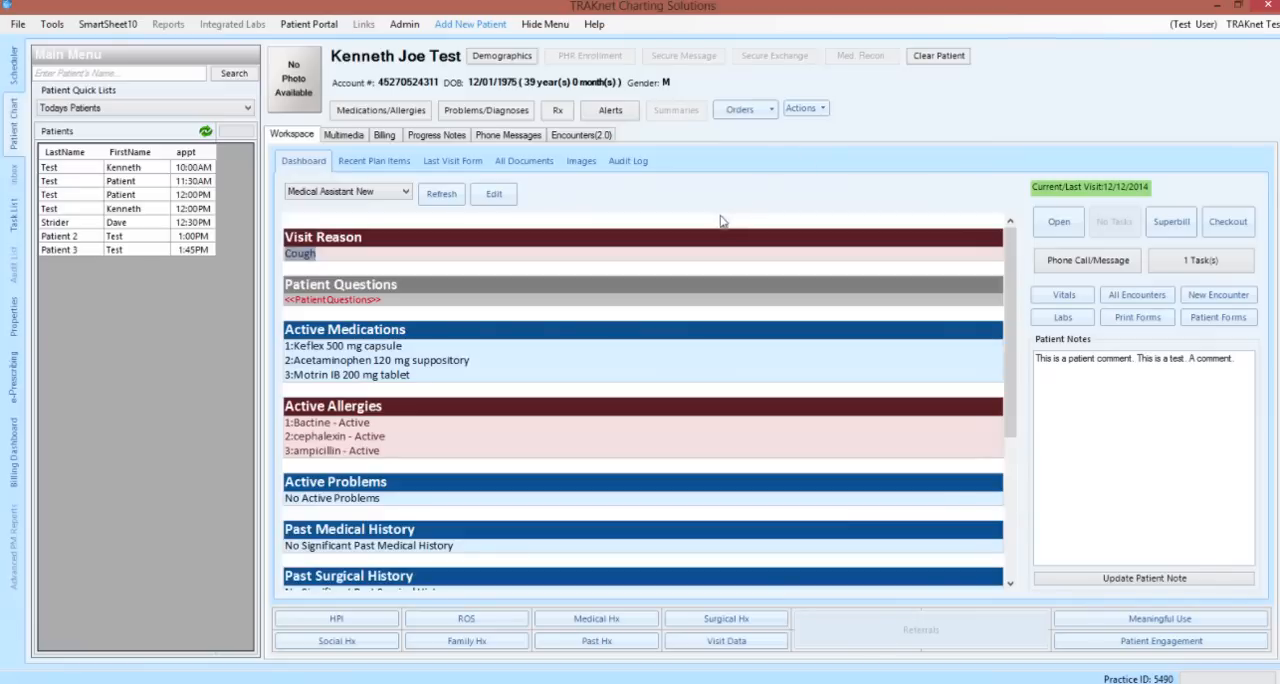
click(362, 306)
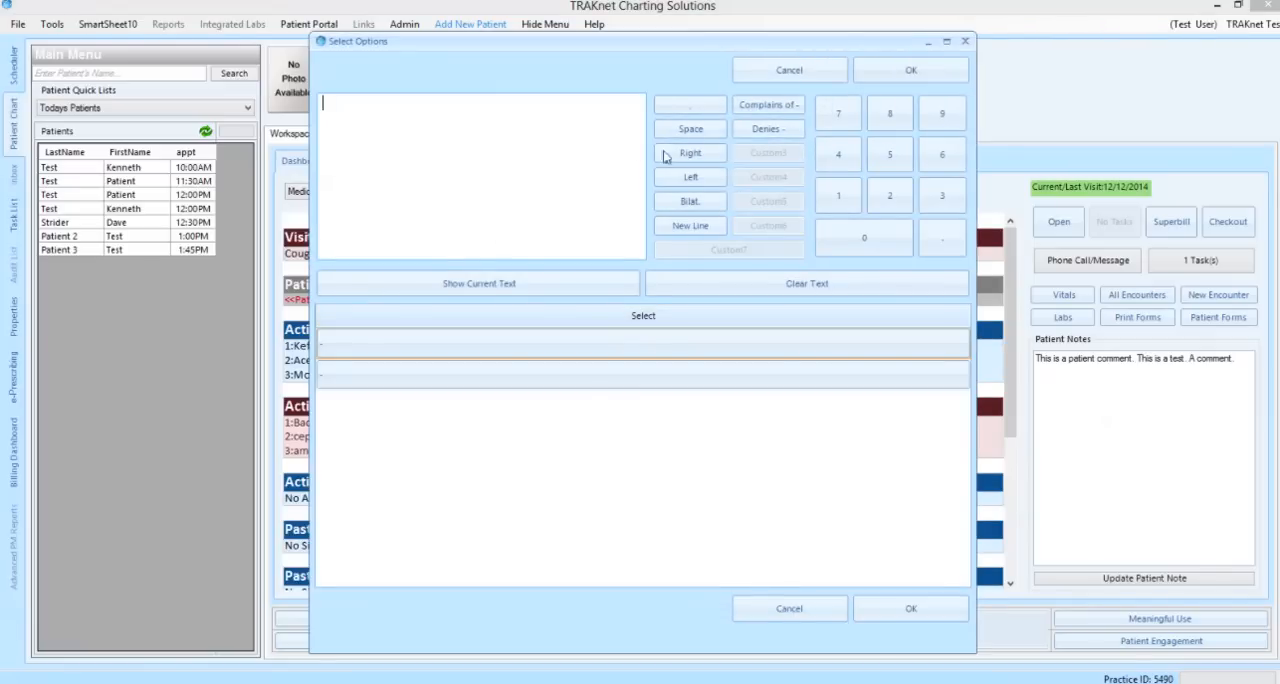
click(826, 74)
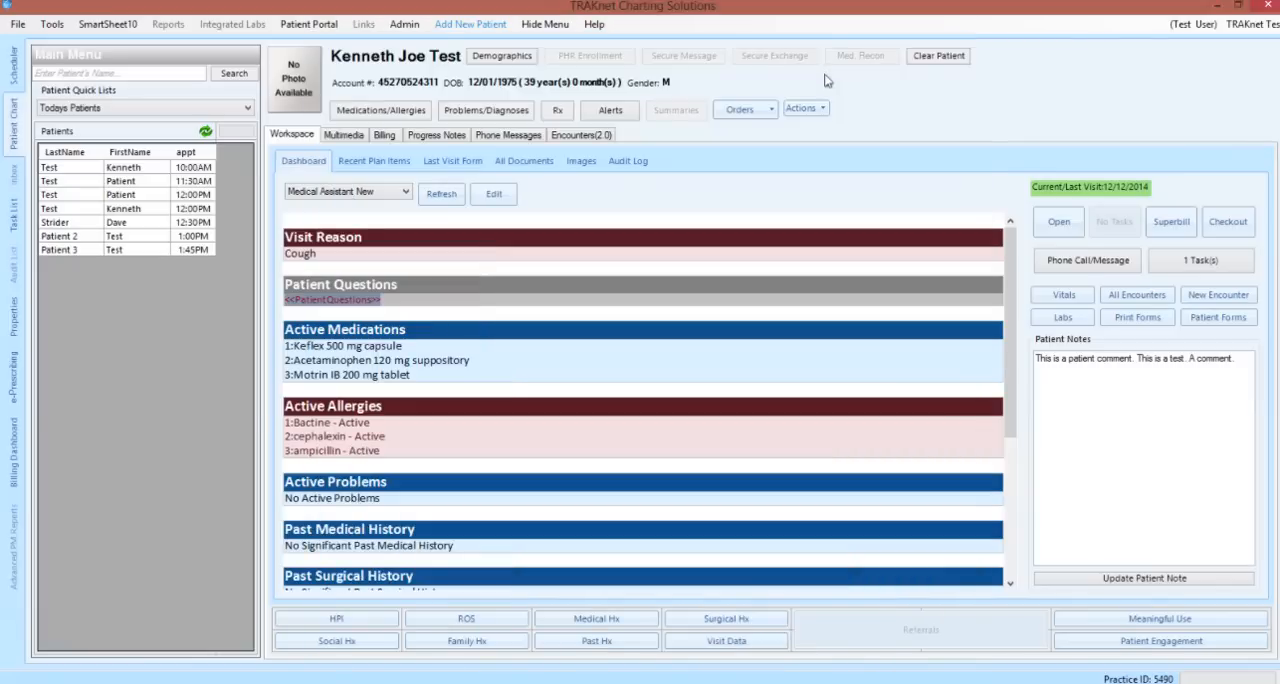
View the superbill of the 12/12/2014 visit from end to end and close it
click(1058, 232)
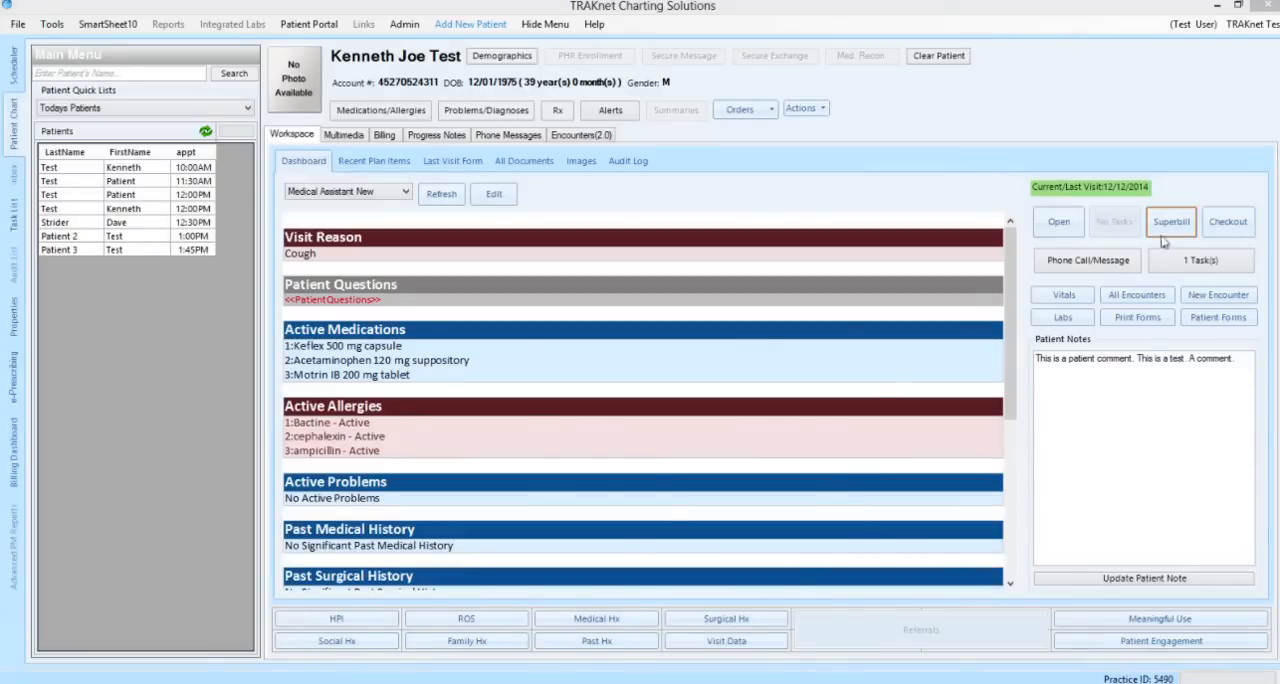
click(1163, 230)
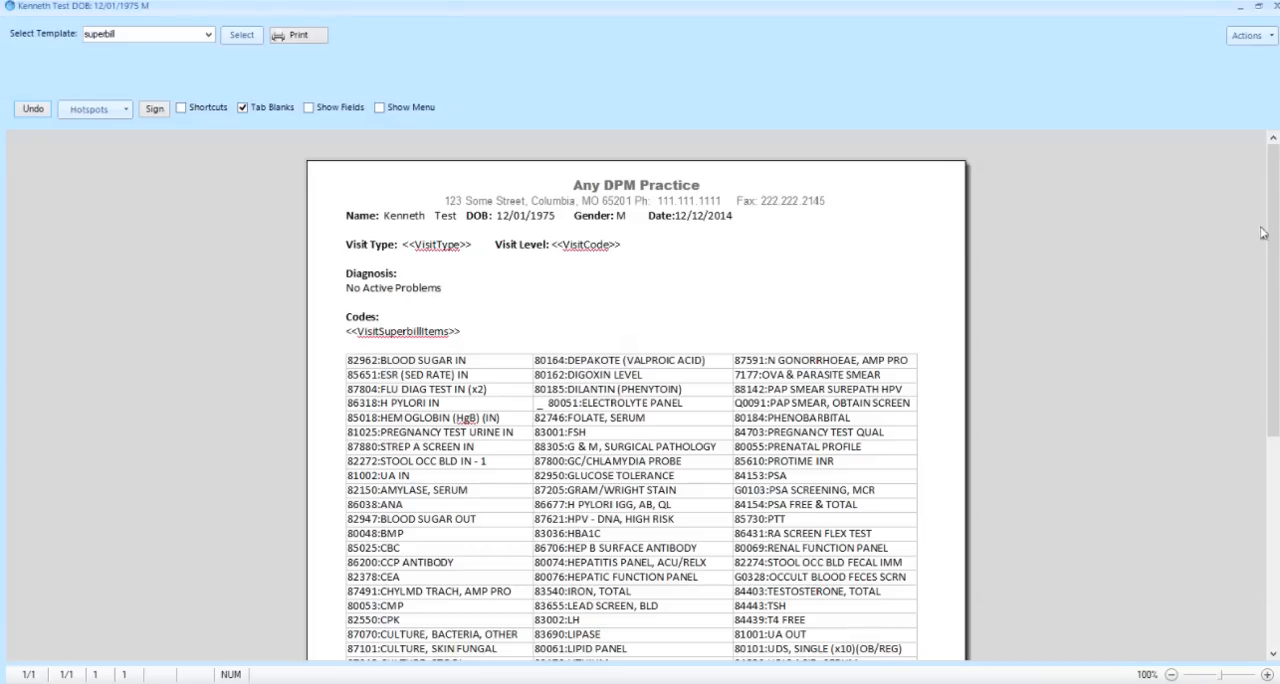
scroll(1272, 237, down, 3)
scroll(1272, 300, up, 3)
click(1275, 6)
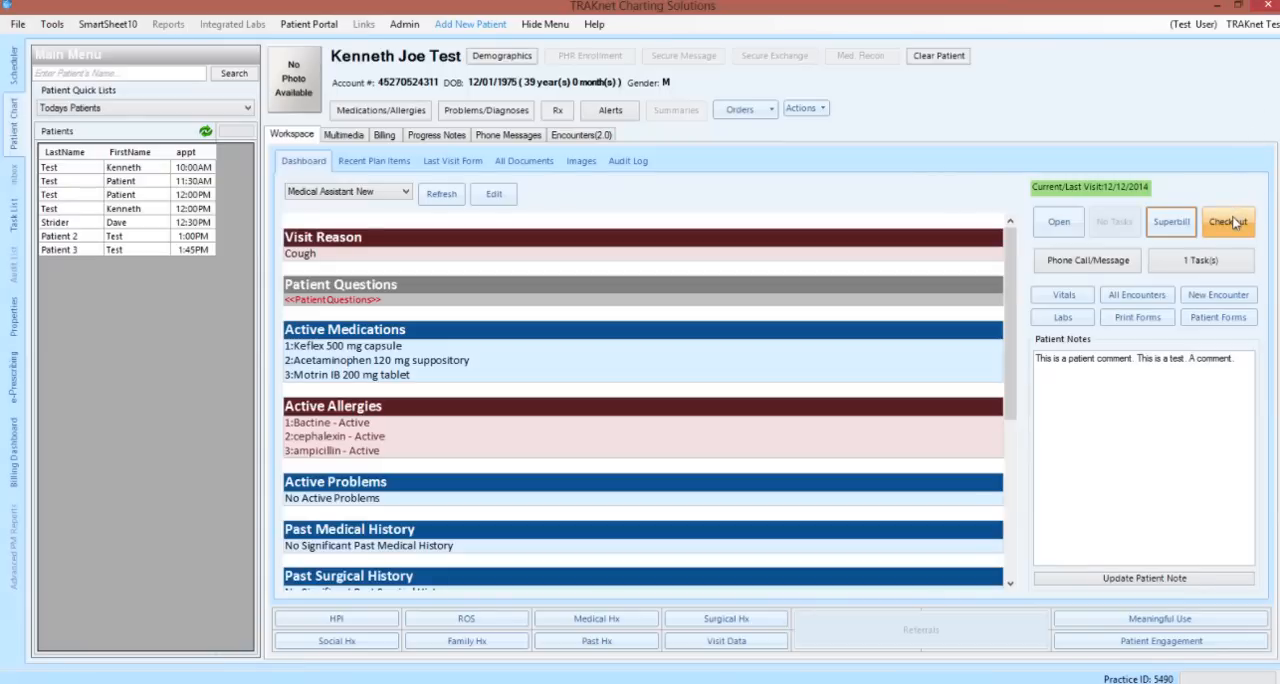
Write "This is a note." in a new phone call message for the patient and close the message
click(1132, 262)
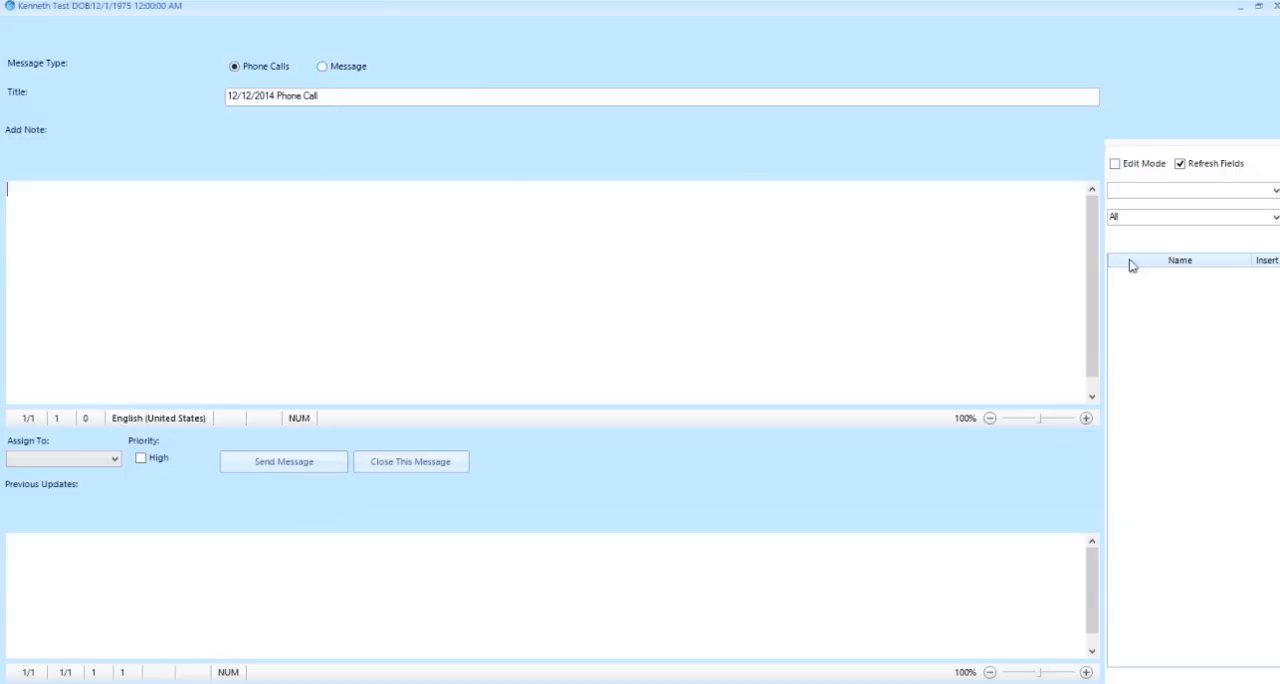
click(538, 241)
text(This is a note.)
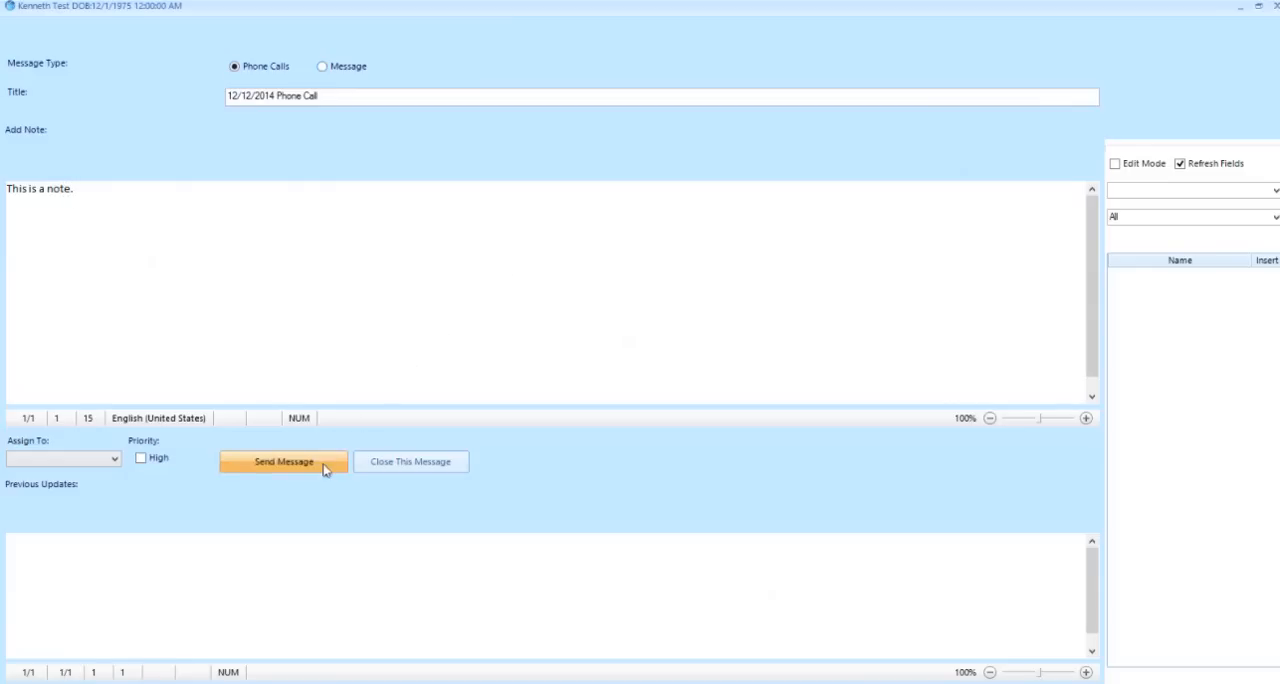
click(428, 466)
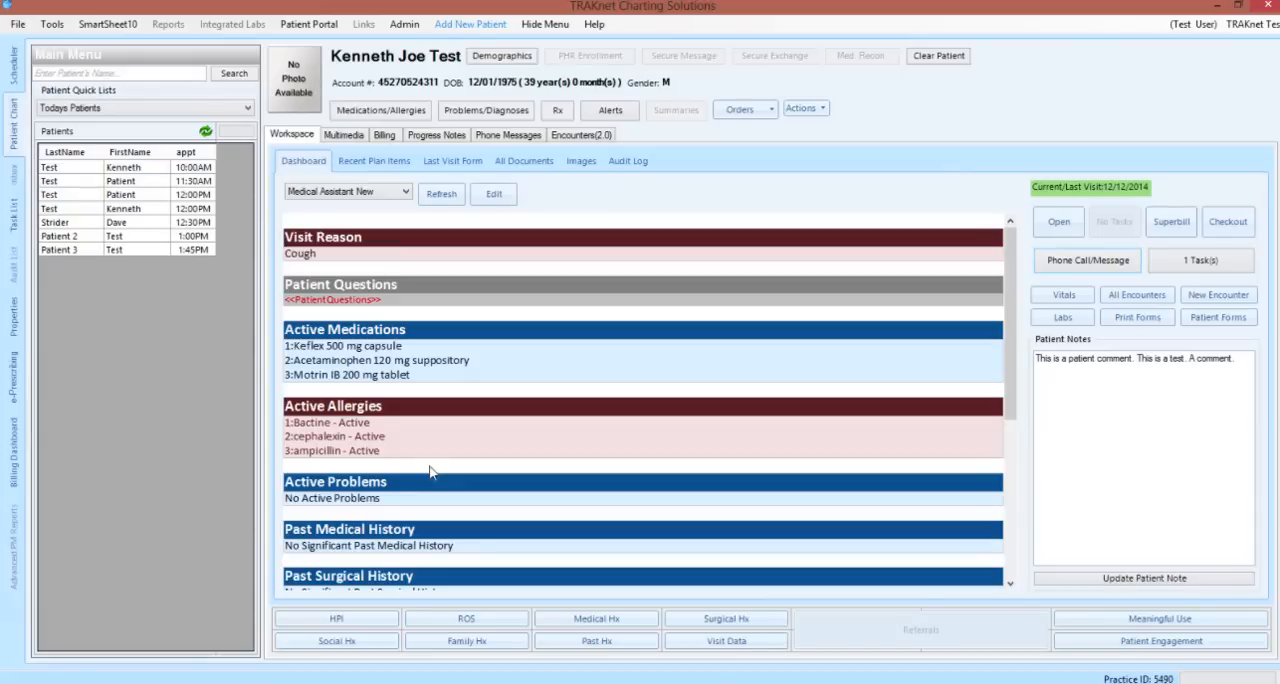
View the patient's pending tasks and the blank entry form for new vital signs, leaving without adding any
click(1183, 275)
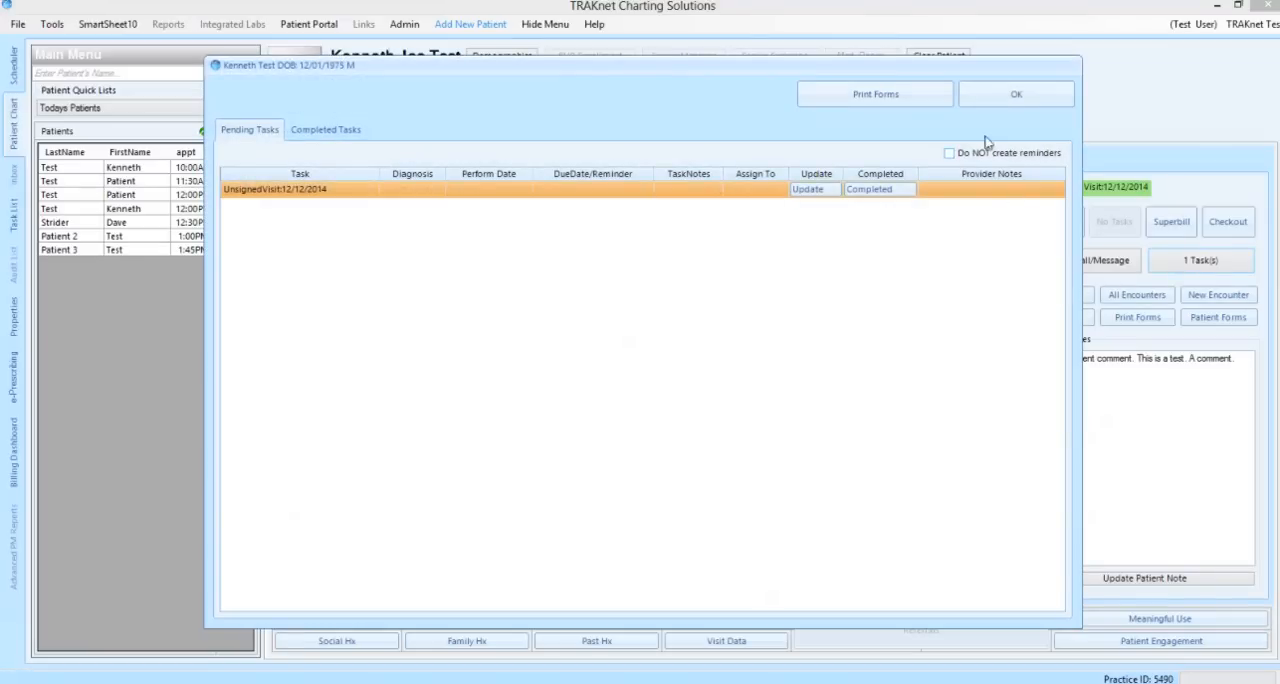
click(972, 102)
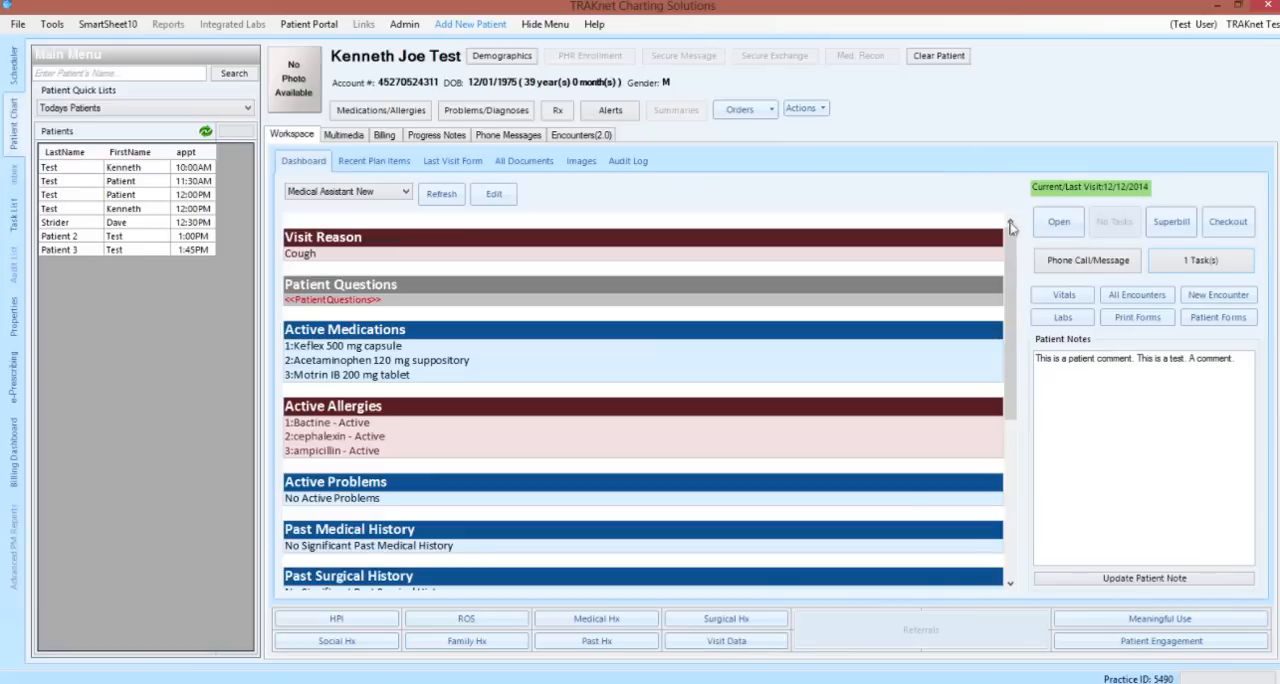
click(1040, 300)
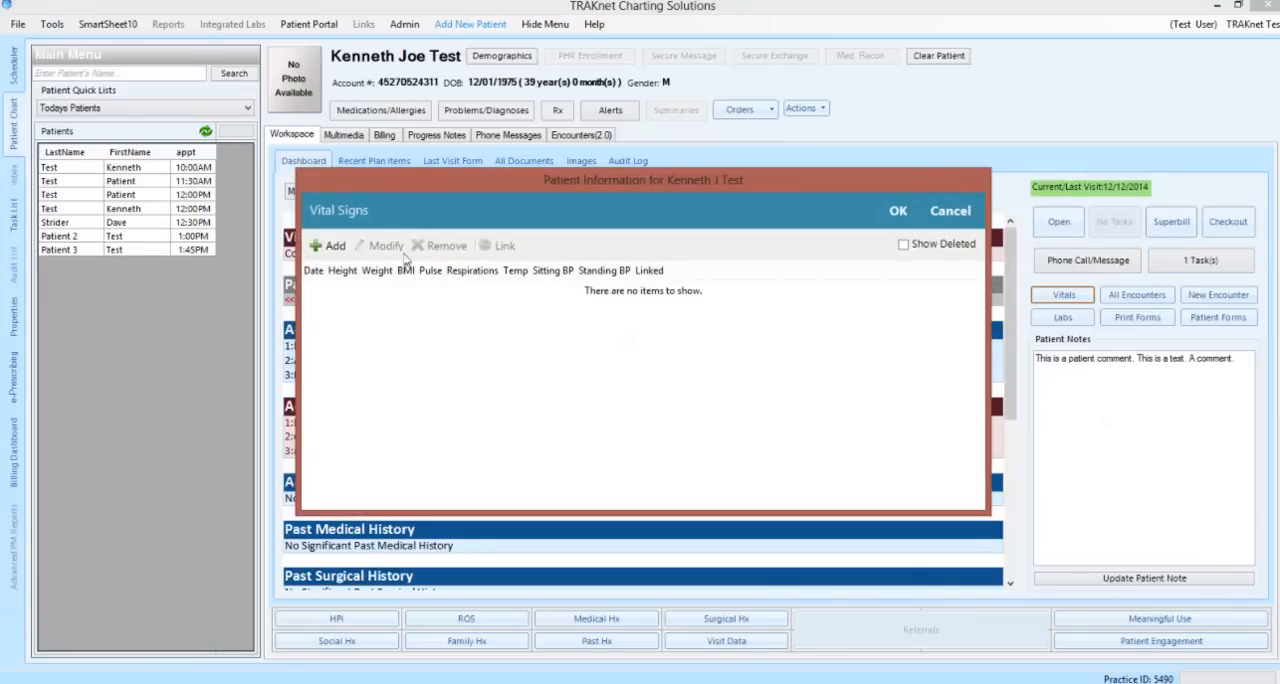
click(336, 250)
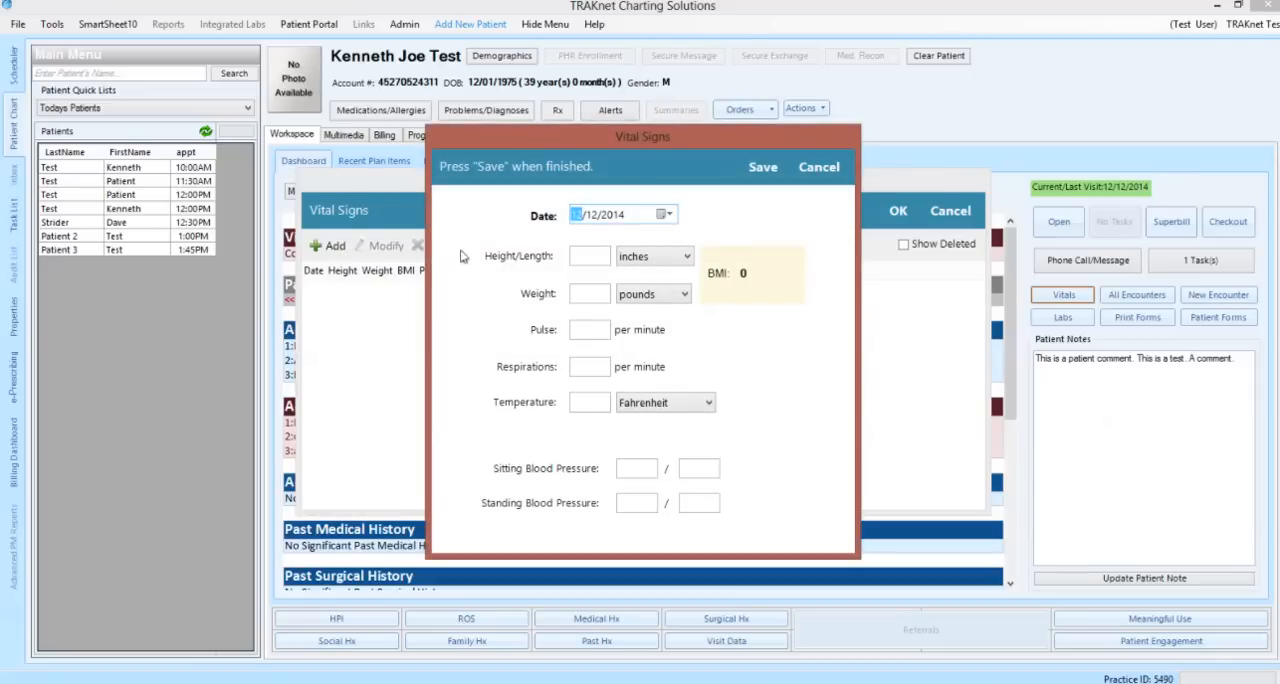
click(592, 257)
click(819, 170)
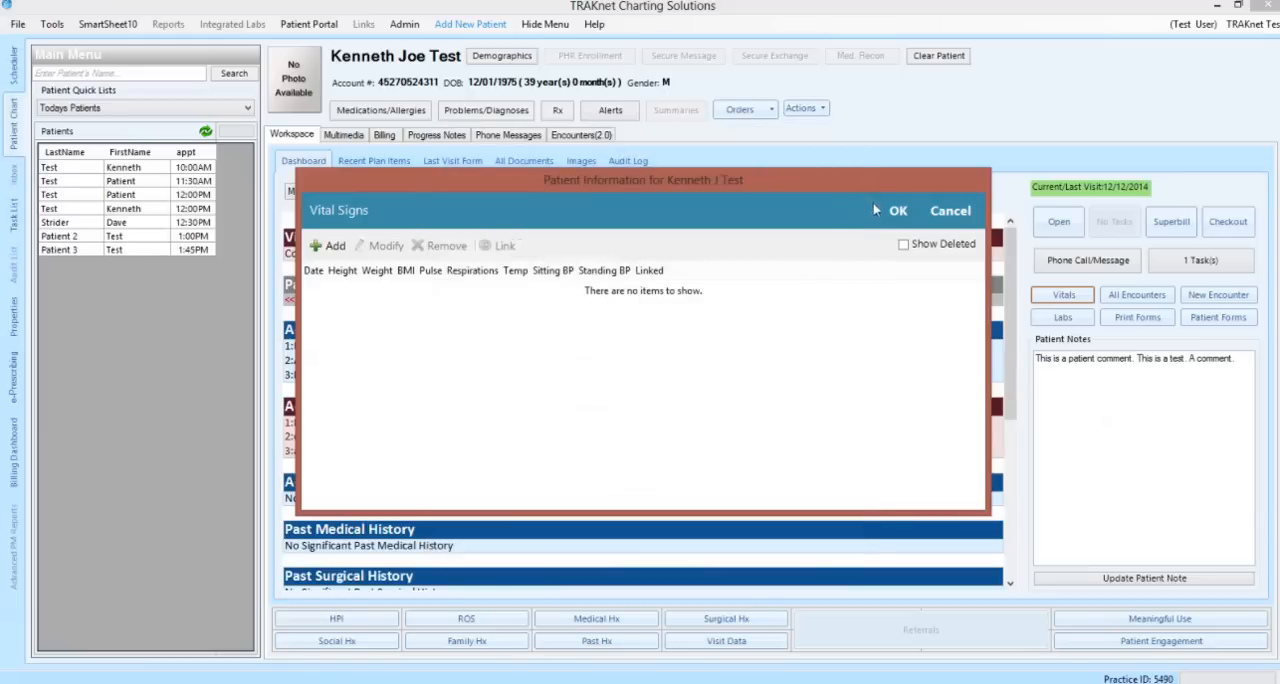
click(883, 208)
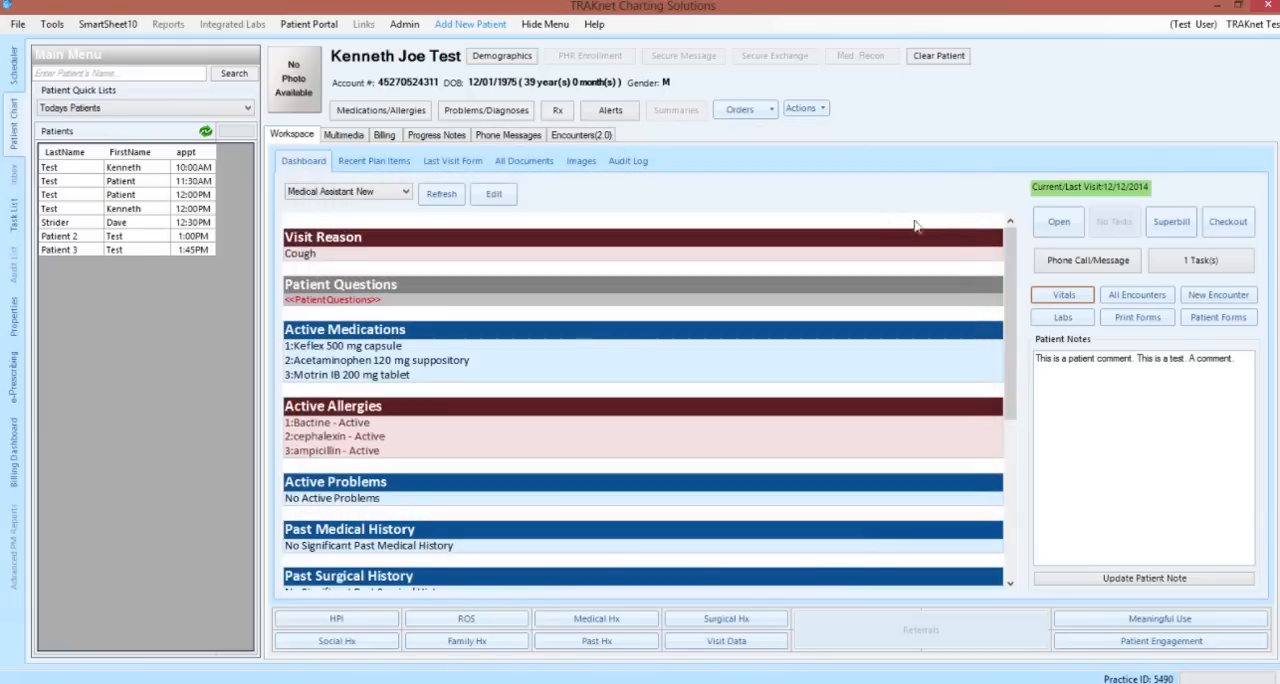
Check the list of visits among all of the patient's encounters, and check the labs
click(1127, 303)
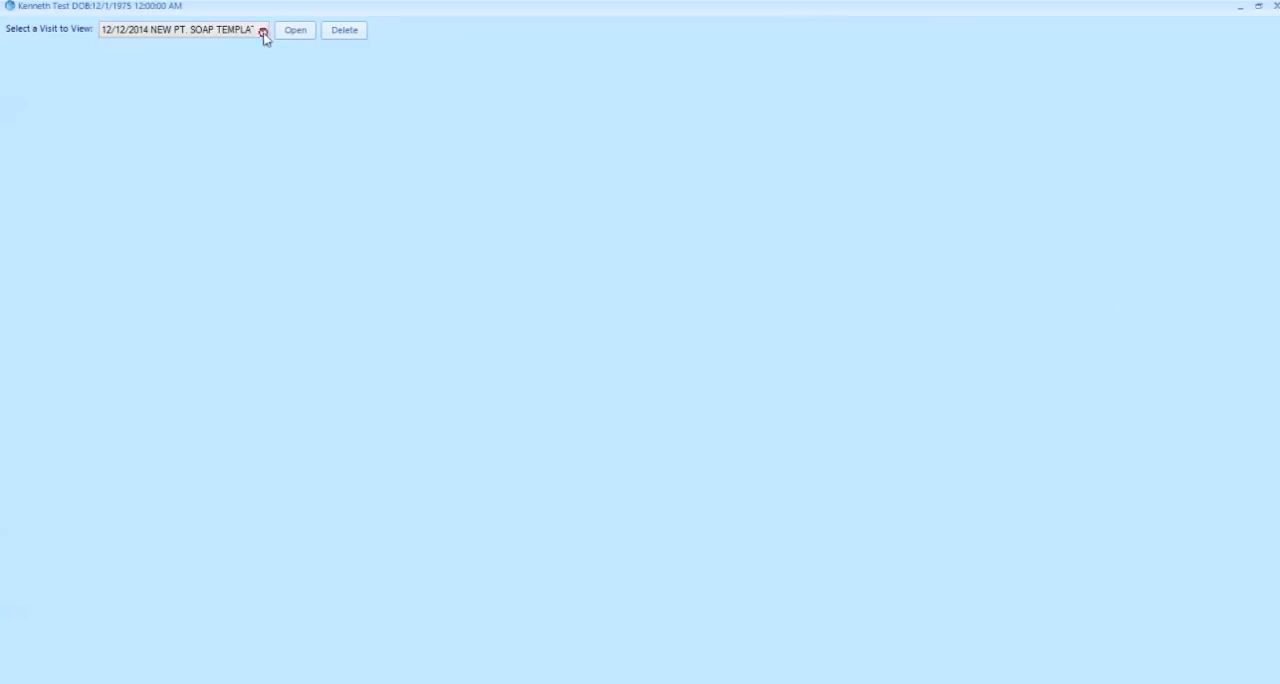
click(262, 31)
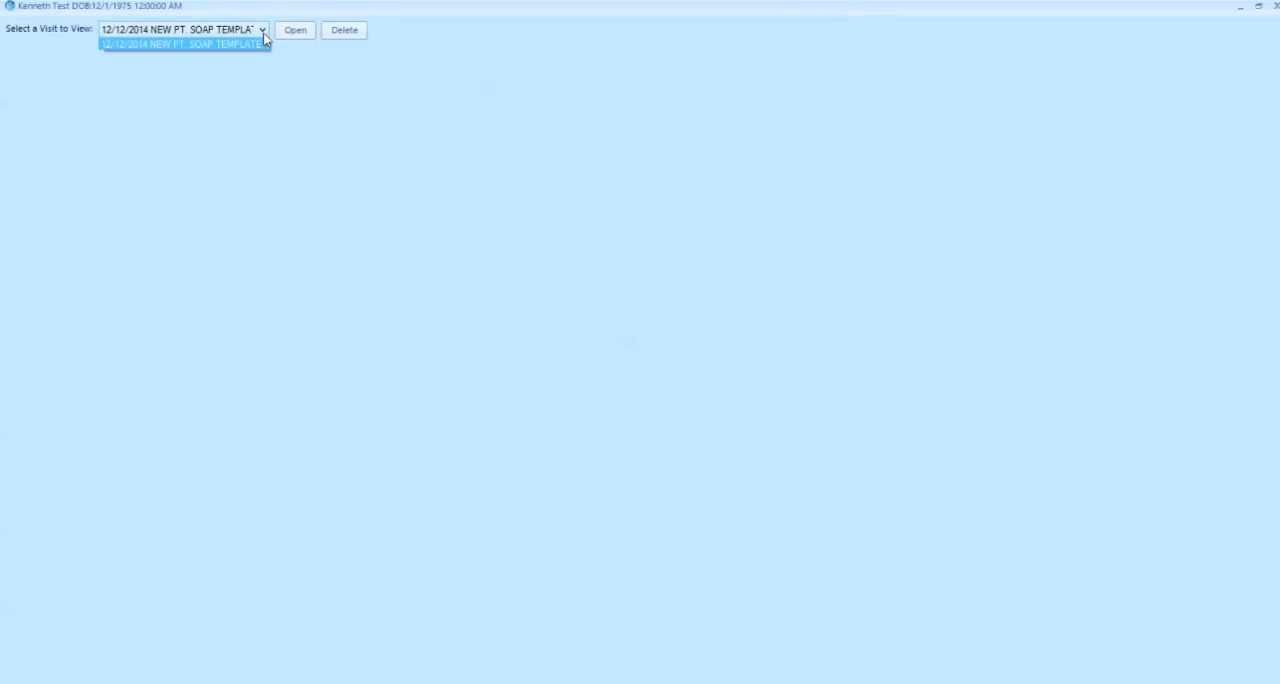
click(266, 44)
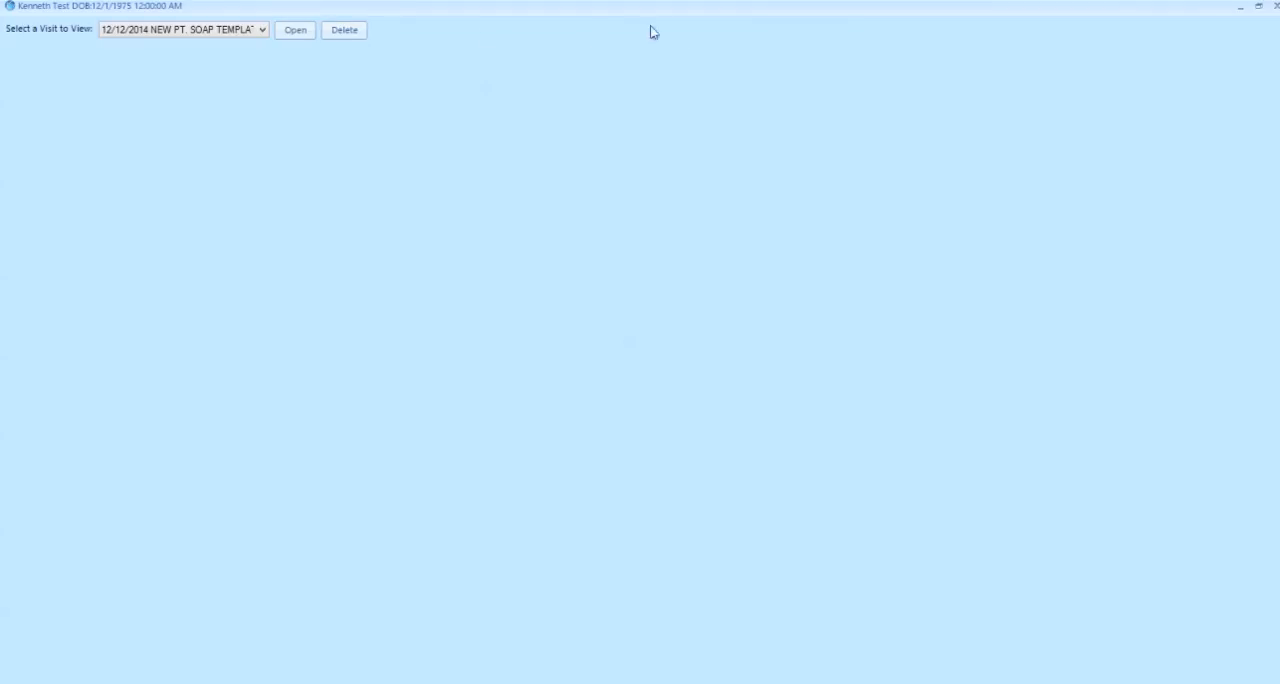
click(1274, 6)
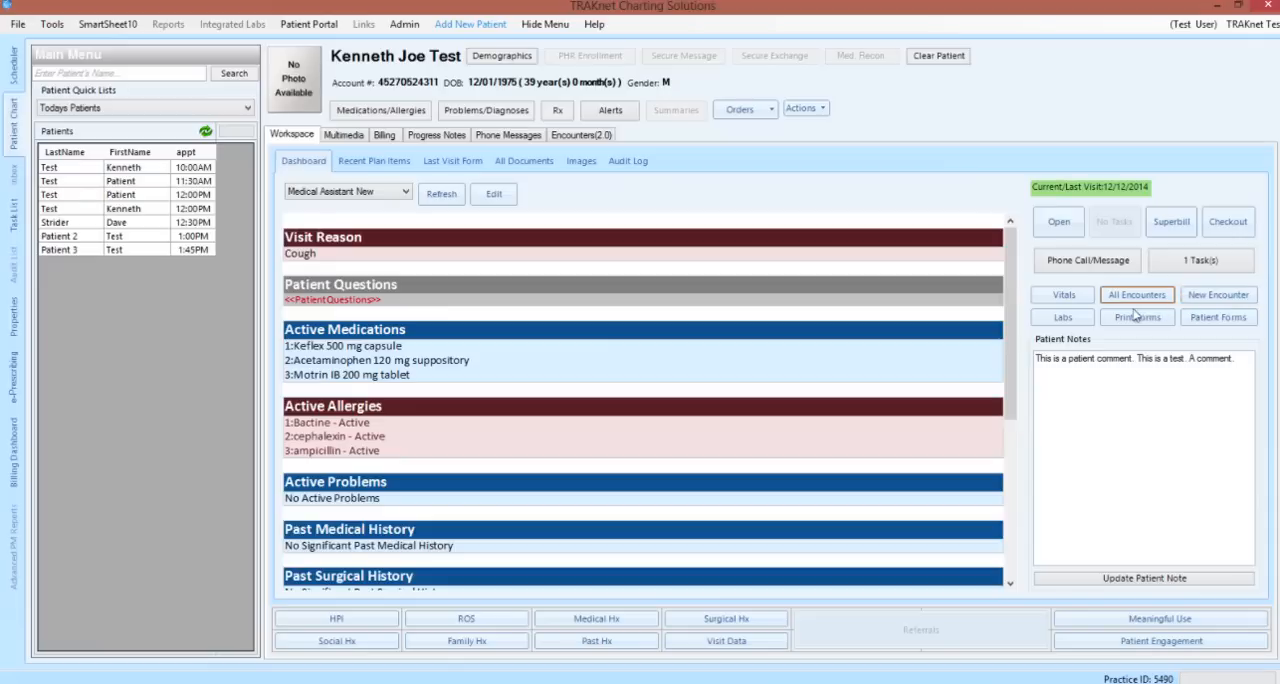
click(1080, 322)
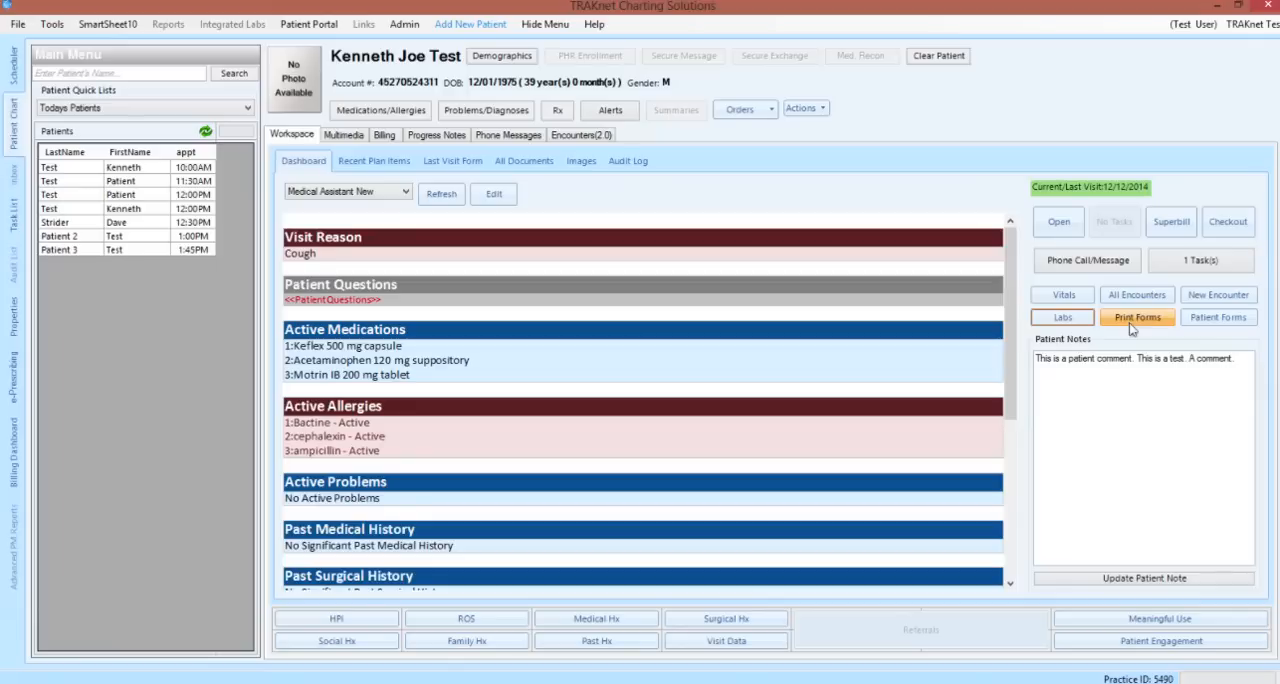
Remove the closing sentence "A comment." from the patient notes and update the note
click(1238, 362)
key(BackSpace)
key(BackSpace)
key(BackSpace)
key(BackSpace)
key(BackSpace)
key(BackSpace)
key(BackSpace)
key(BackSpace)
key(BackSpace)
key(BackSpace)
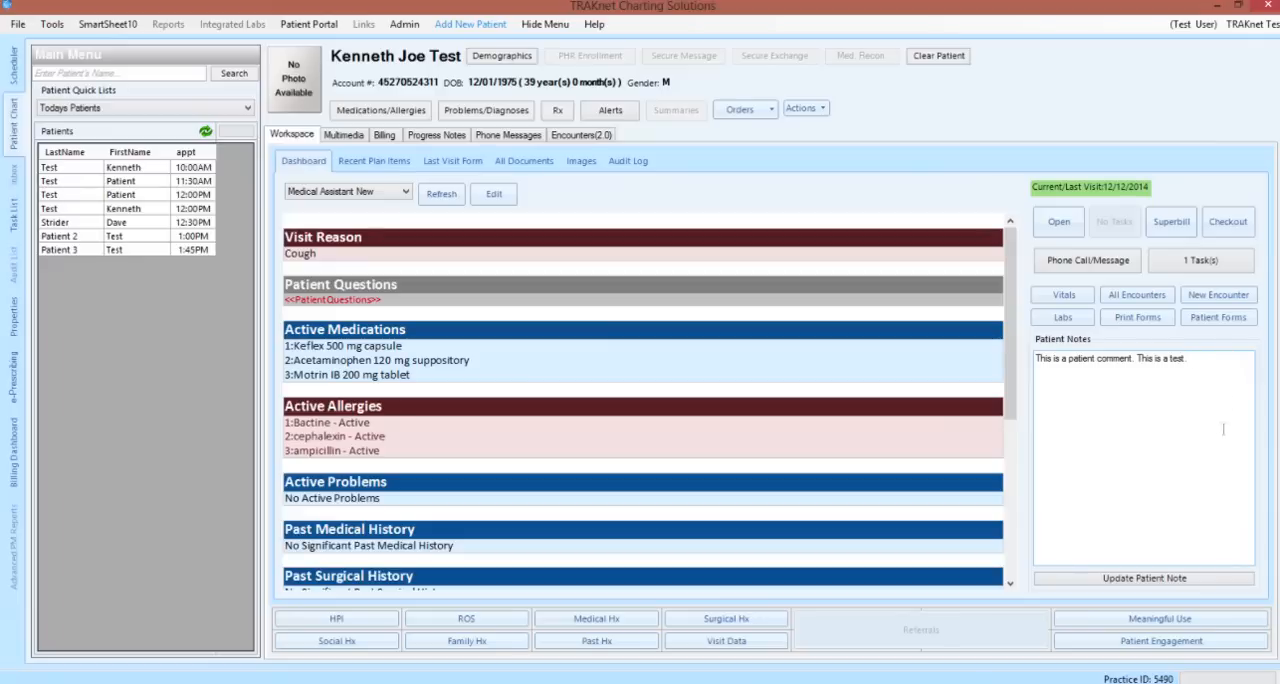
click(1185, 586)
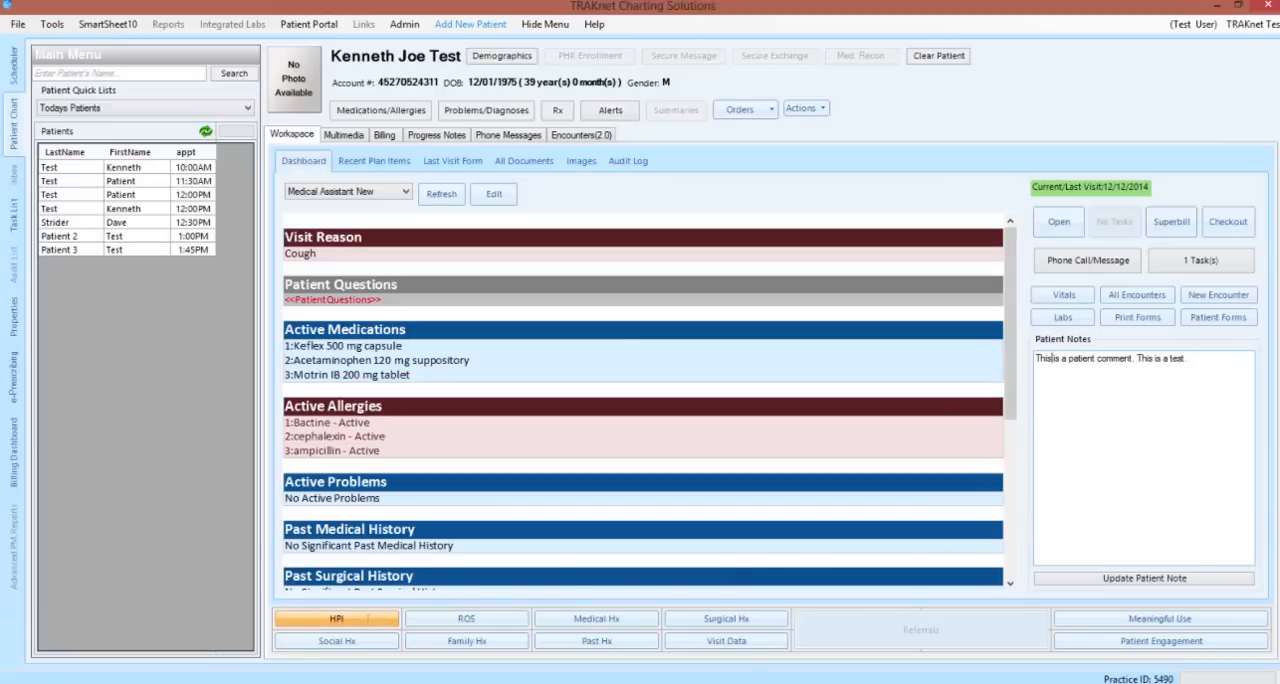
Insert the 2014 Foreign Body template into the patient's HPI and save it
click(367, 619)
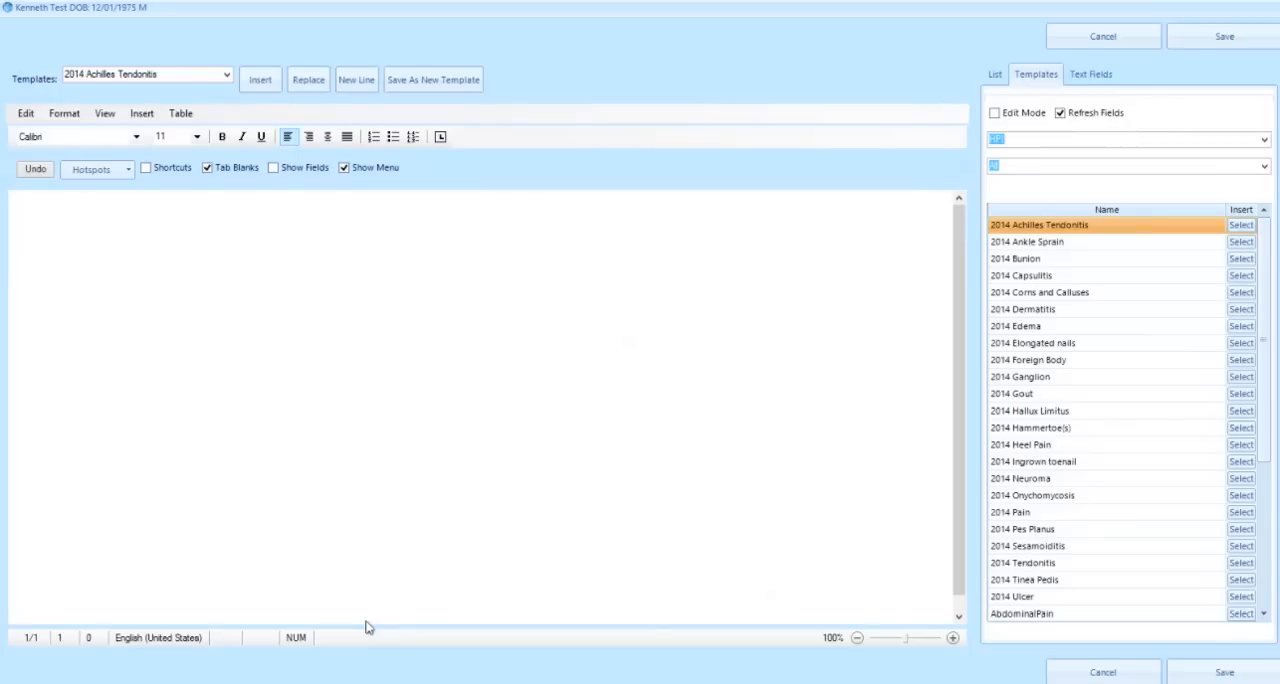
click(1240, 360)
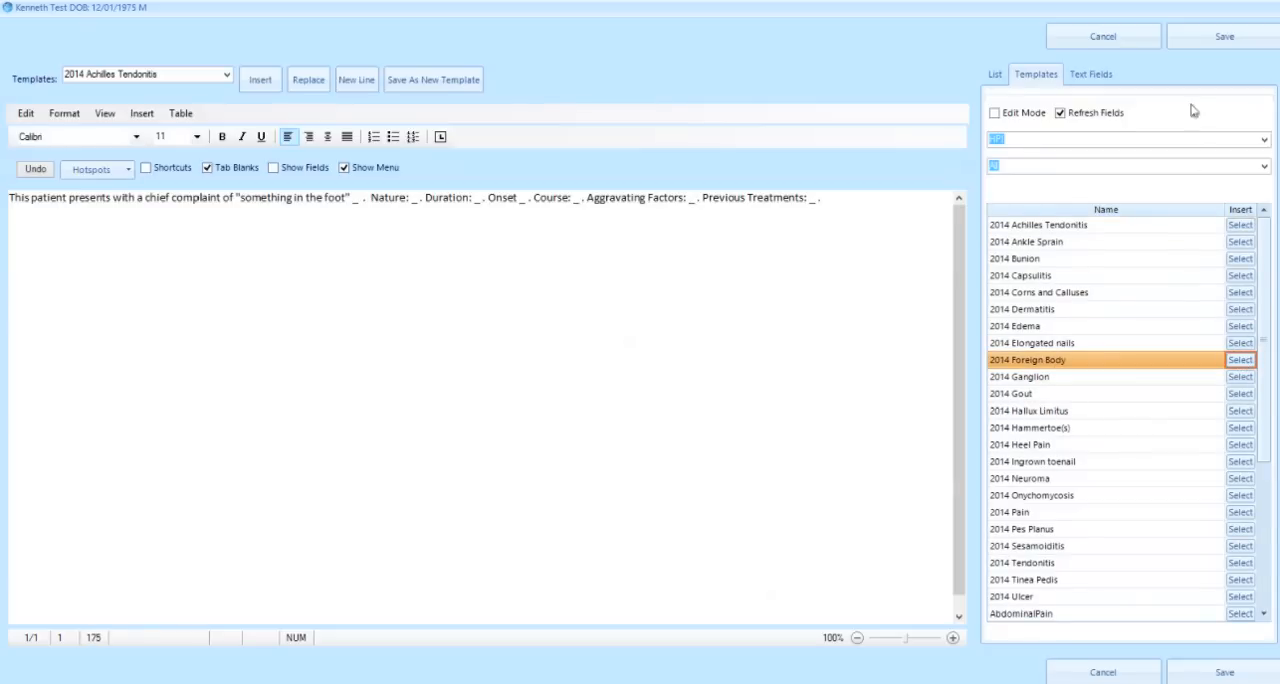
click(1180, 40)
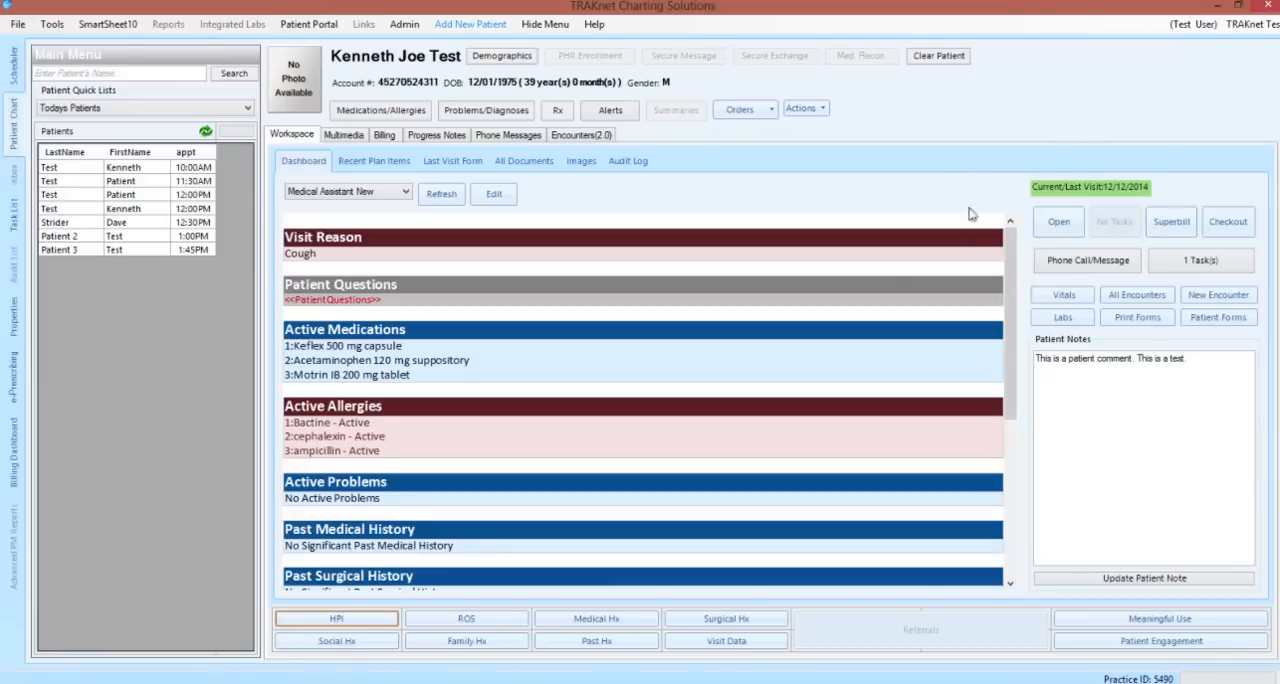
Add Diabetes, Gout and Headache to the patient's past medical history and save it
click(587, 647)
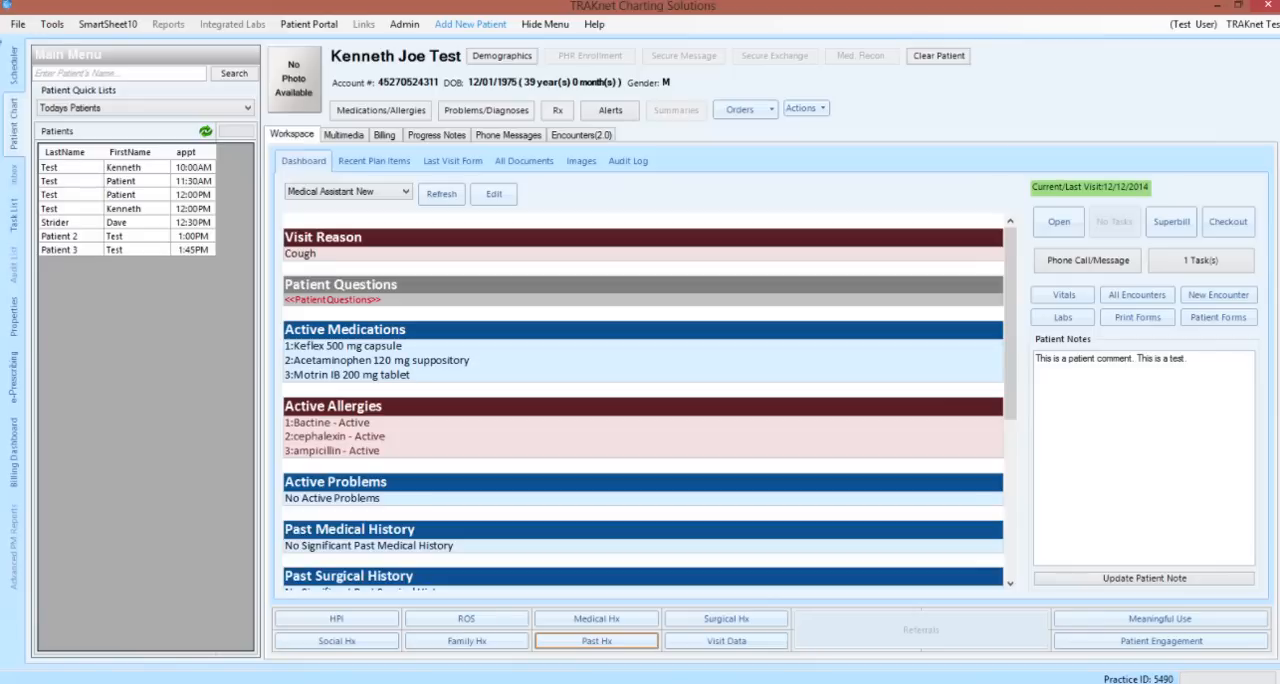
click(594, 620)
click(1110, 289)
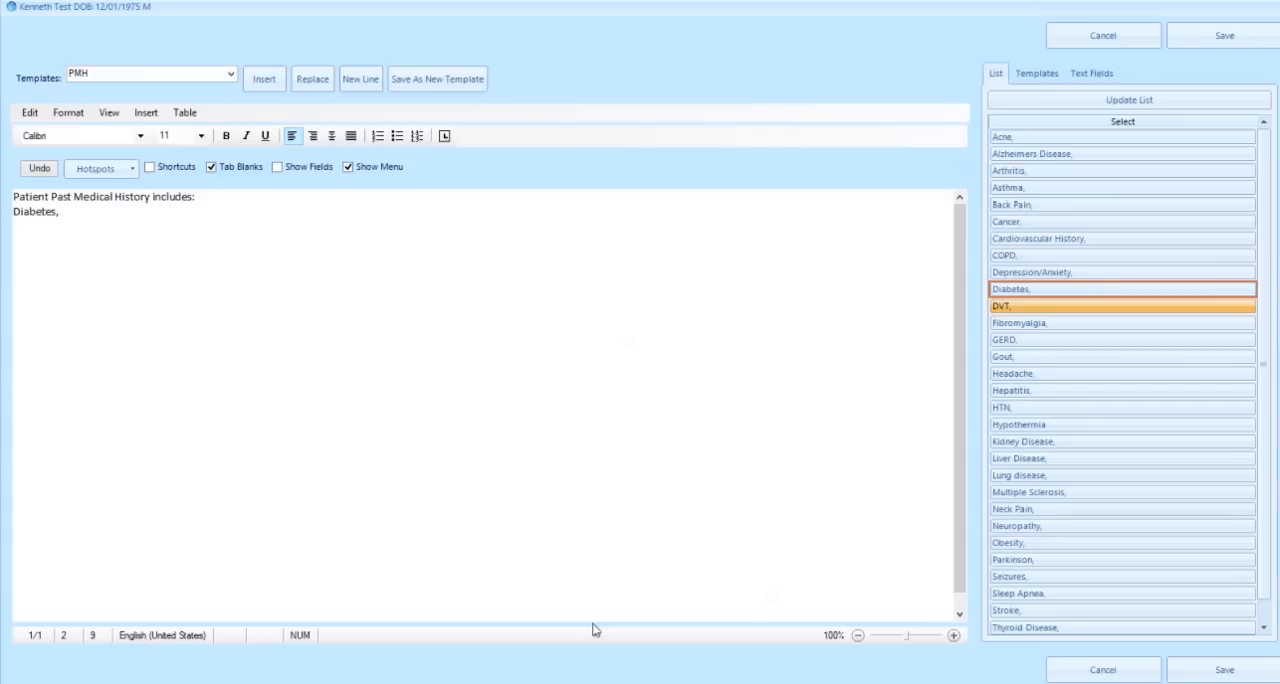
click(1013, 356)
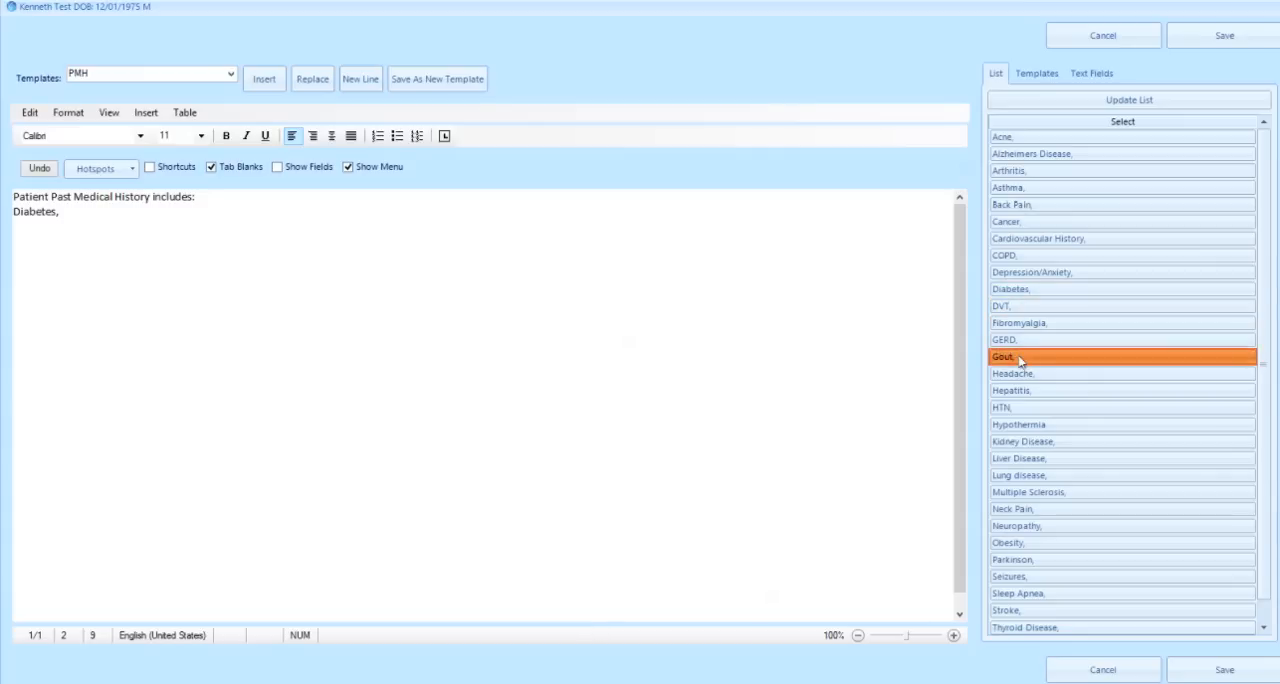
click(1019, 376)
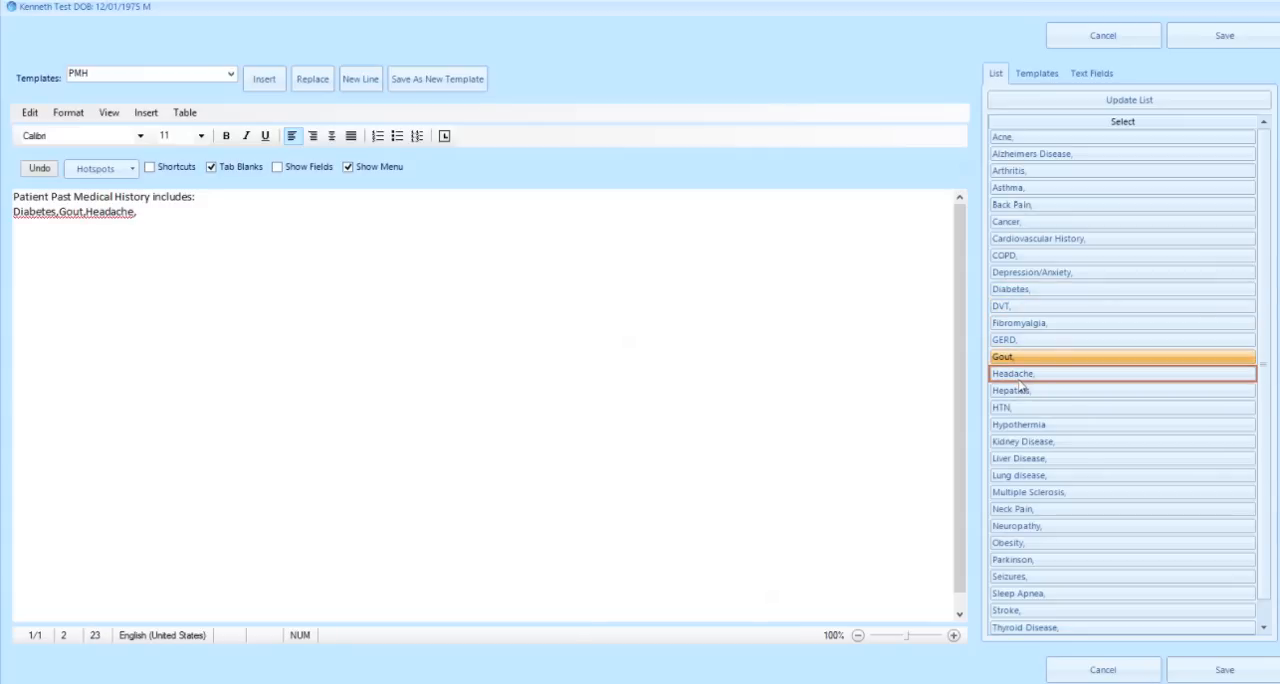
click(1202, 42)
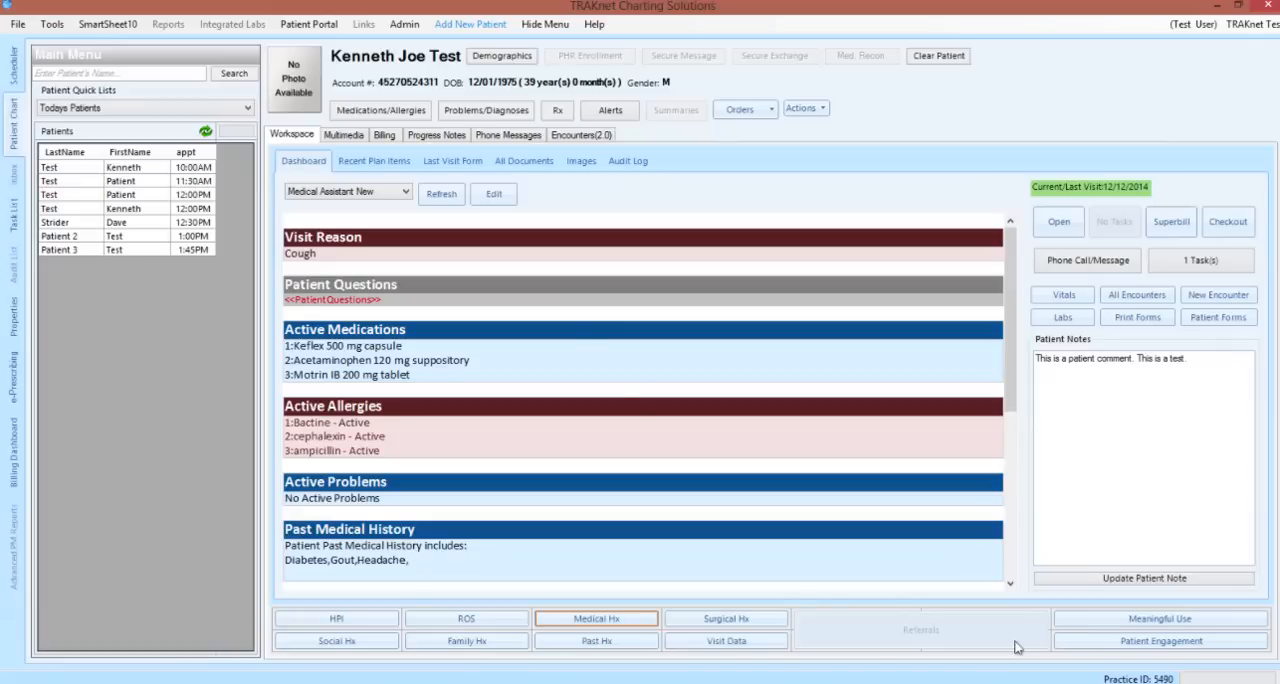
Switch the workspace dashboard to the Billing New layout
click(405, 196)
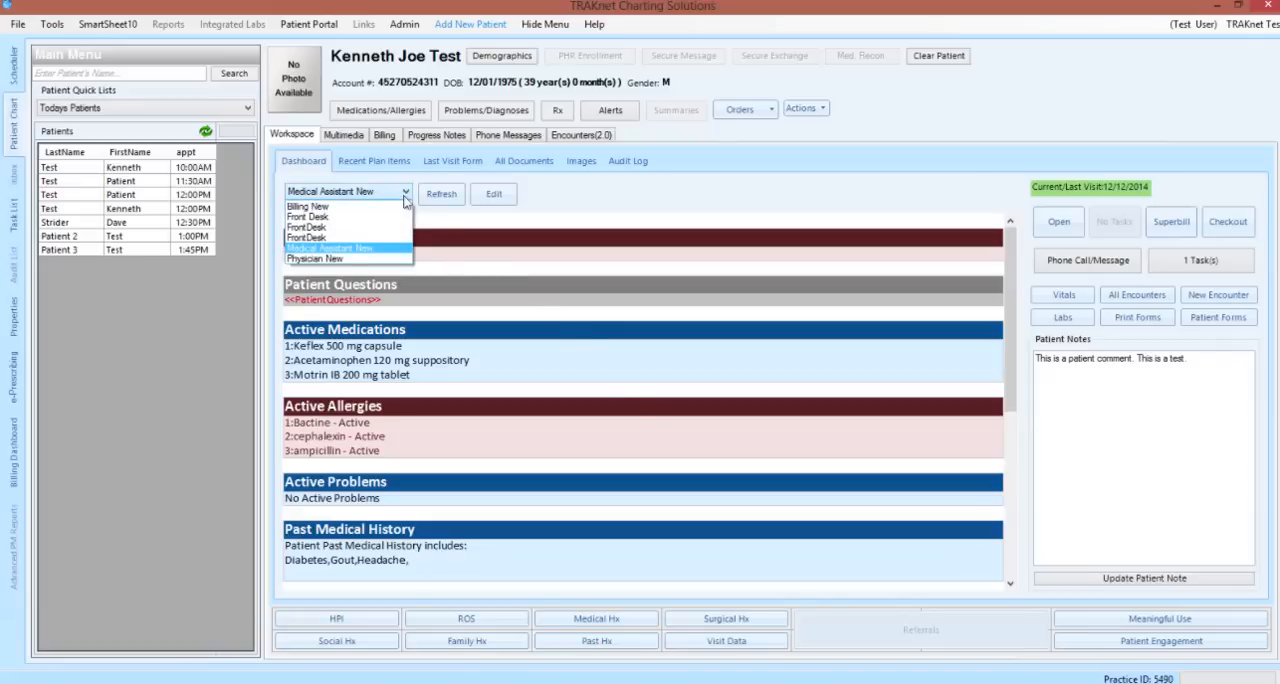
click(403, 207)
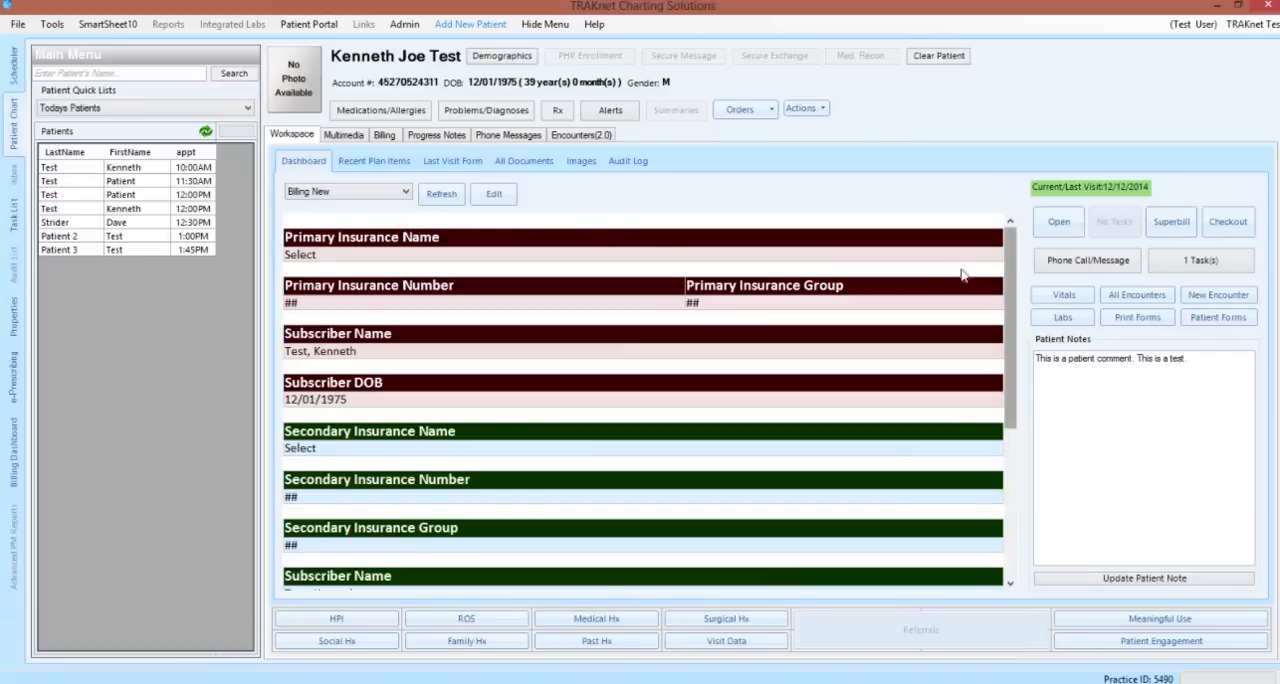
Look through the Billing New dashboard and switch the workspace dashboard to the Medical Assistant New layout
scroll(931, 268, down, 3)
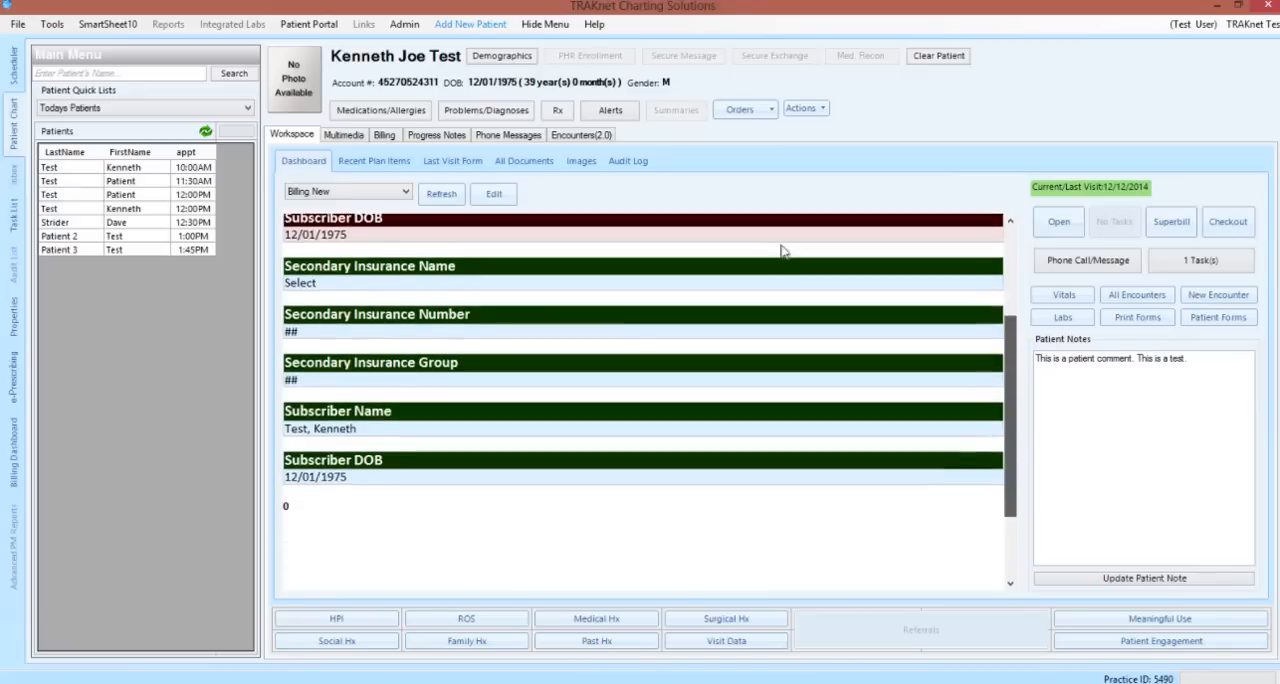
scroll(714, 240, up, 3)
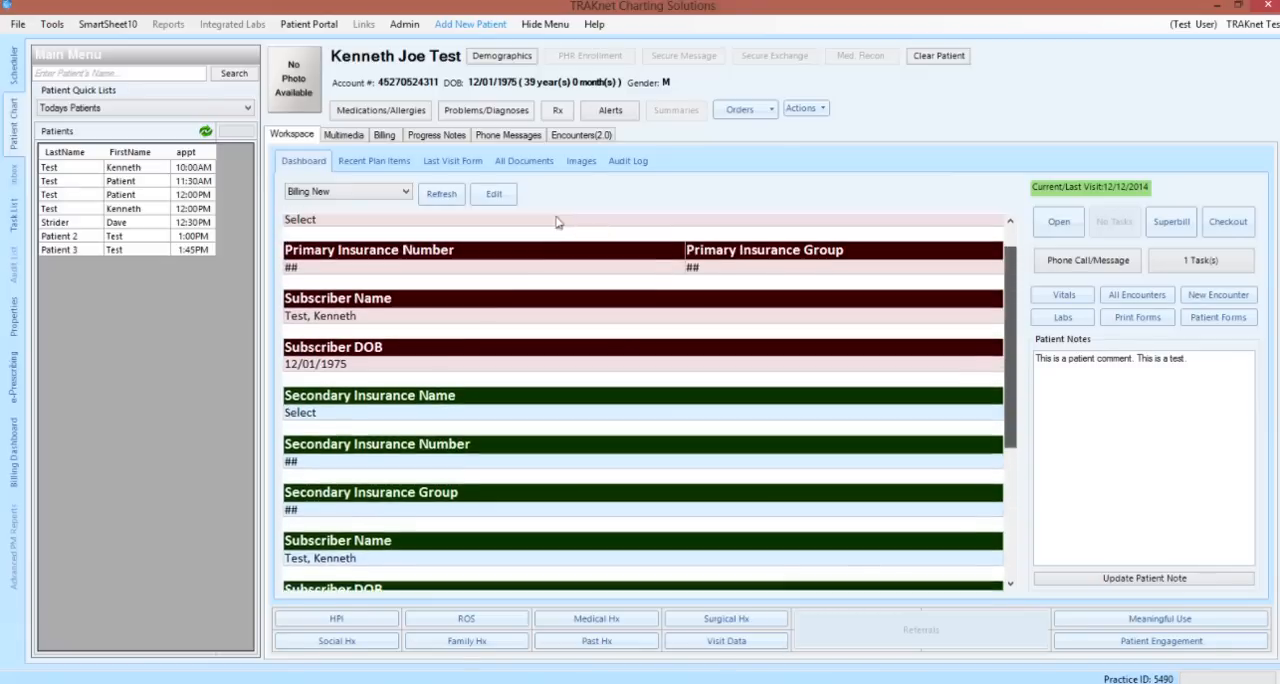
scroll(557, 222, up, 1)
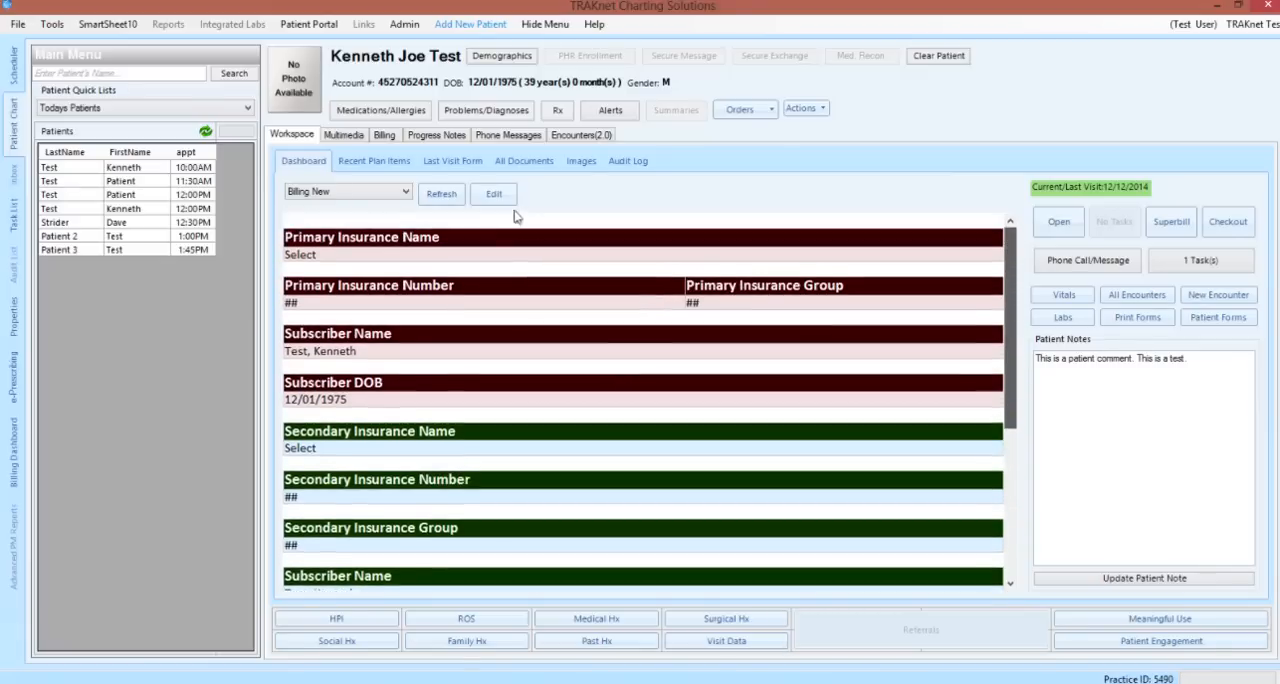
click(404, 197)
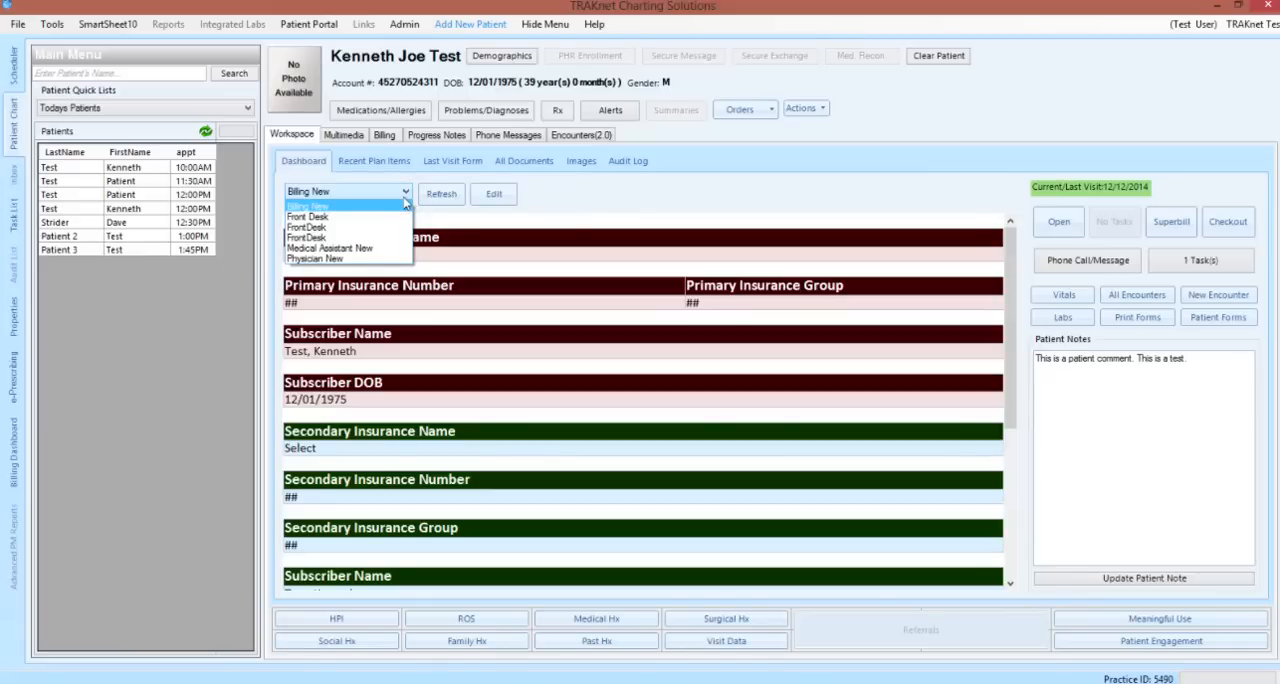
click(388, 248)
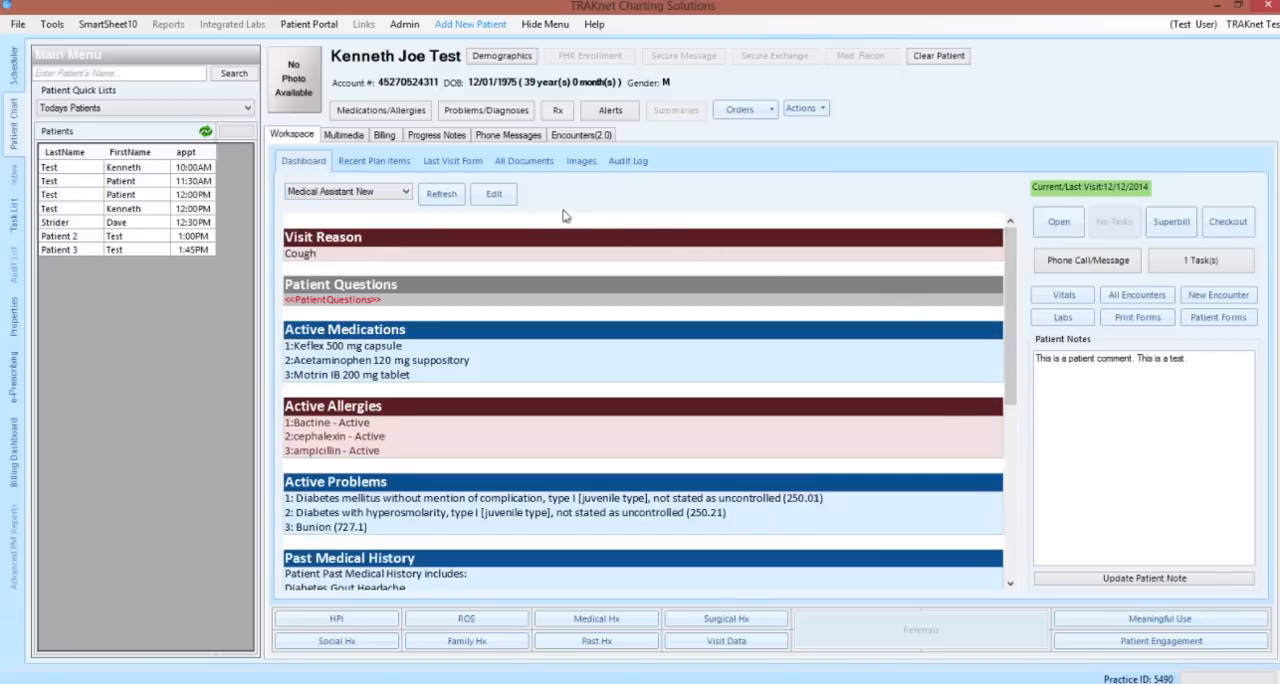
Open the Medical Assistant New template for editing and add the line "This is a test." below the Vitals section
click(494, 194)
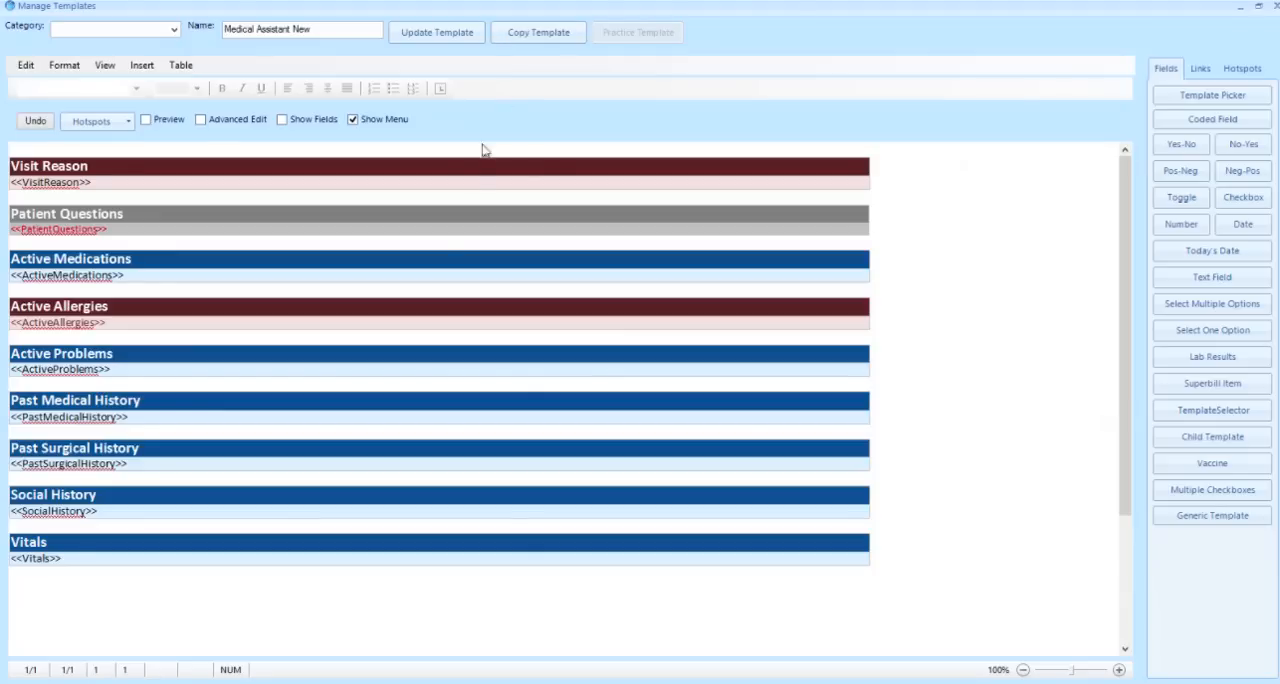
click(304, 595)
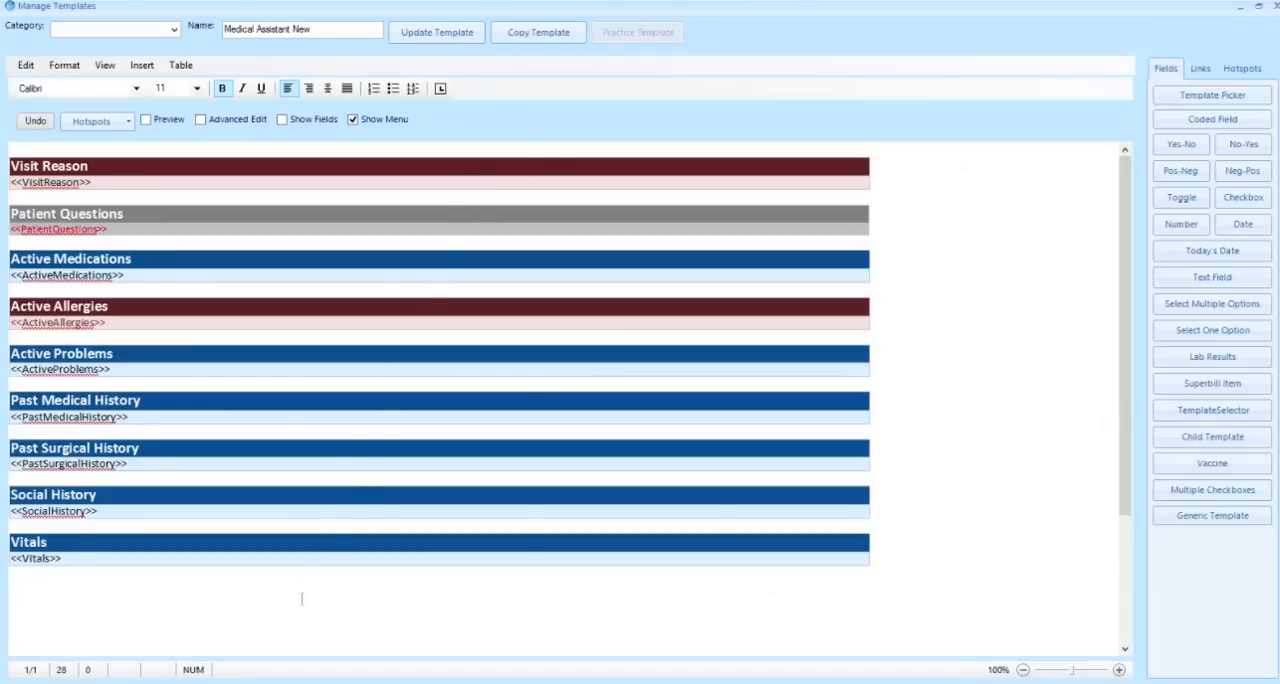
key(Return)
key(Return)
text(Thi s is a test.)
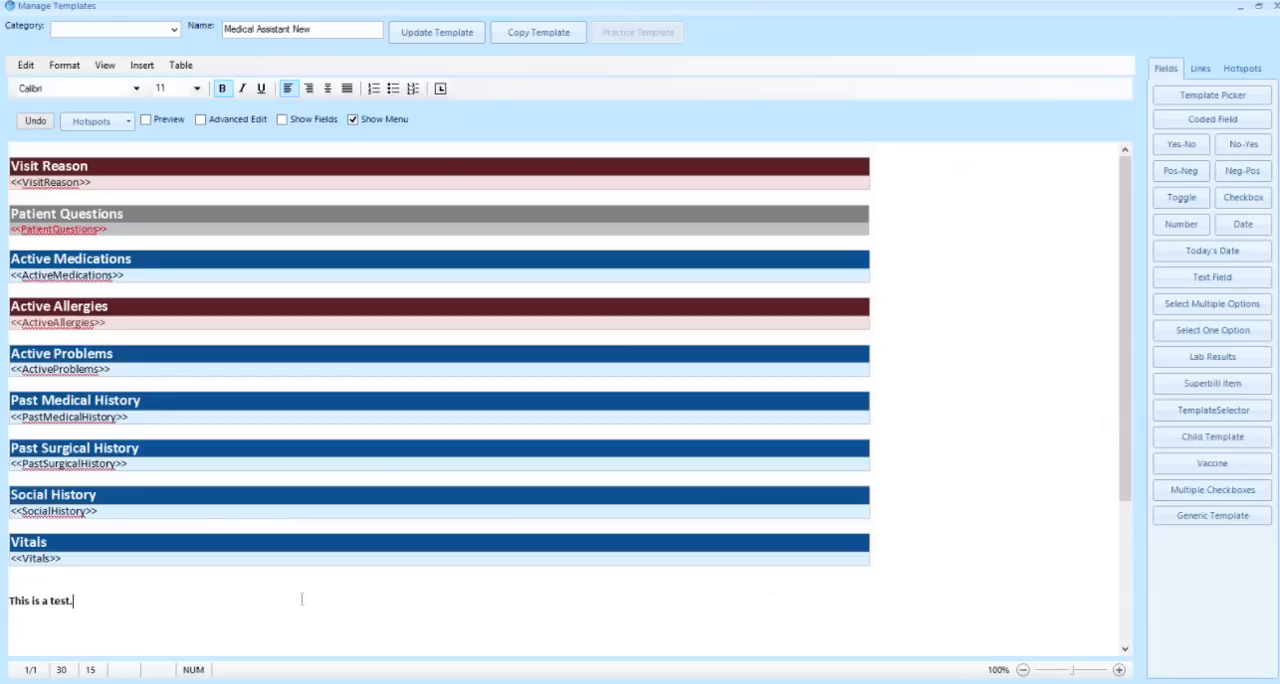
Format the "This is a test." line as underlined, non-bold, left-aligned text at size 18
drag(83, 600, 33, 600)
key(shift+Home)
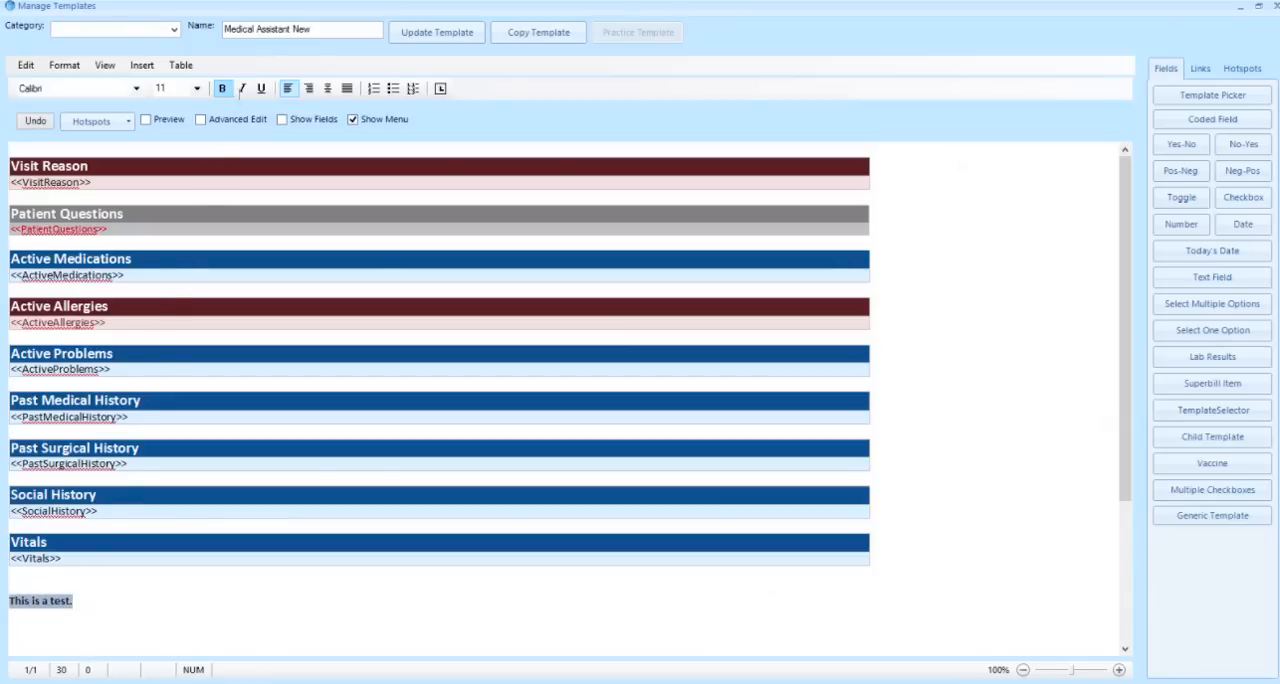
click(241, 88)
click(259, 93)
click(224, 94)
click(240, 91)
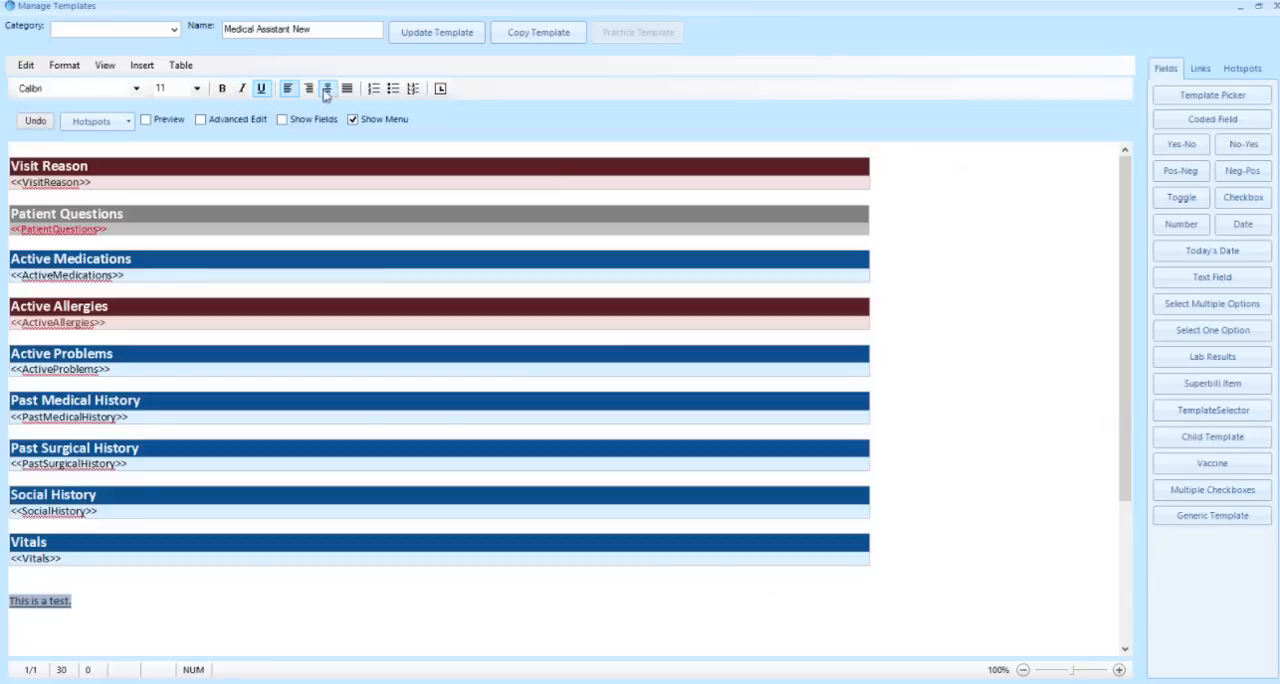
click(307, 90)
click(287, 89)
click(197, 88)
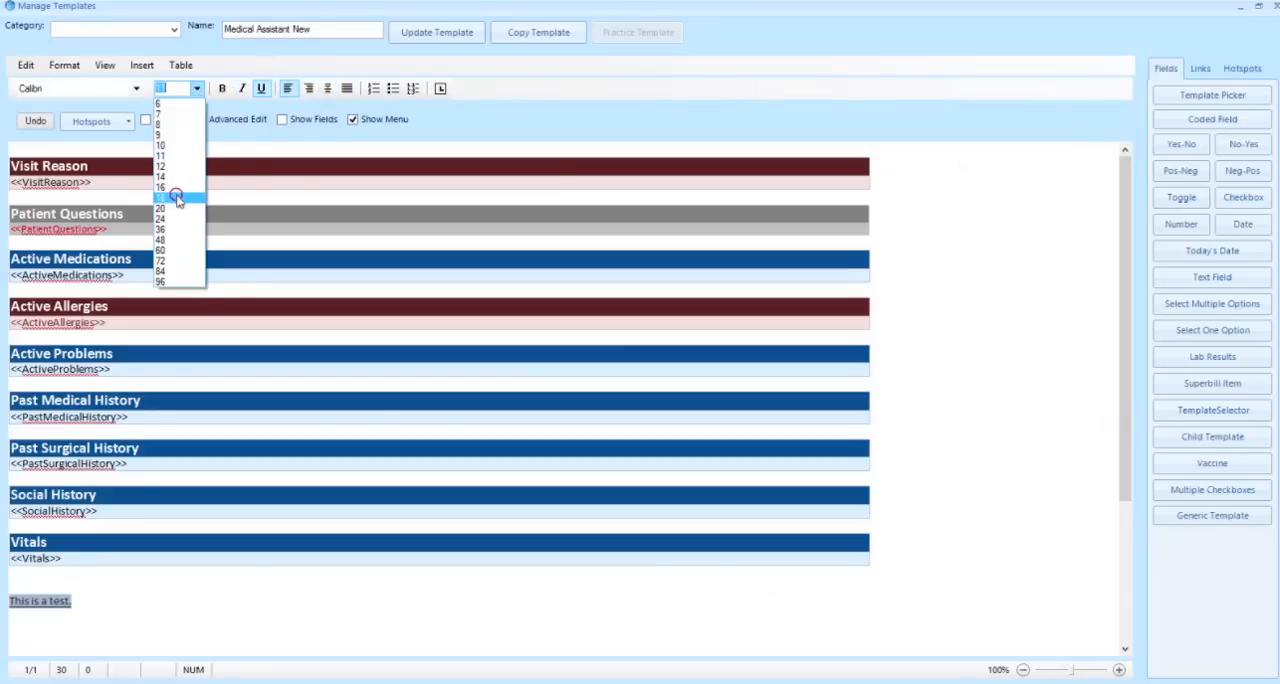
click(178, 197)
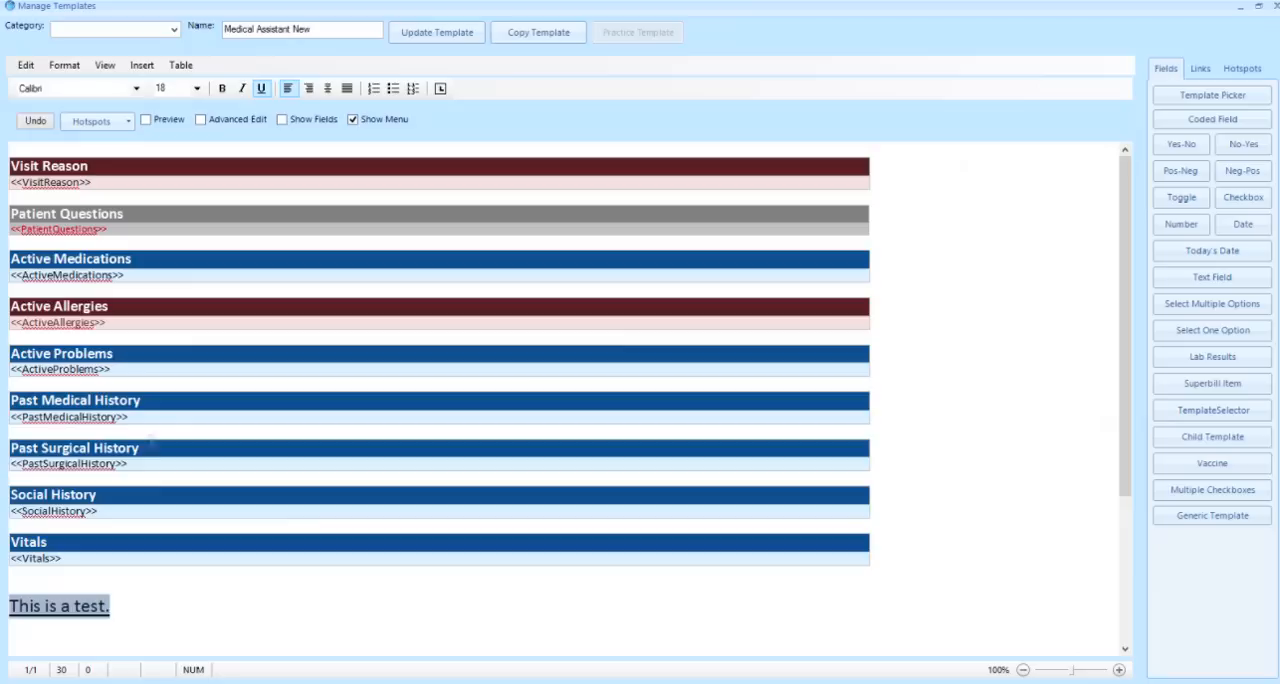
Insert the Today's Date field two lines below "This is a test."
click(134, 610)
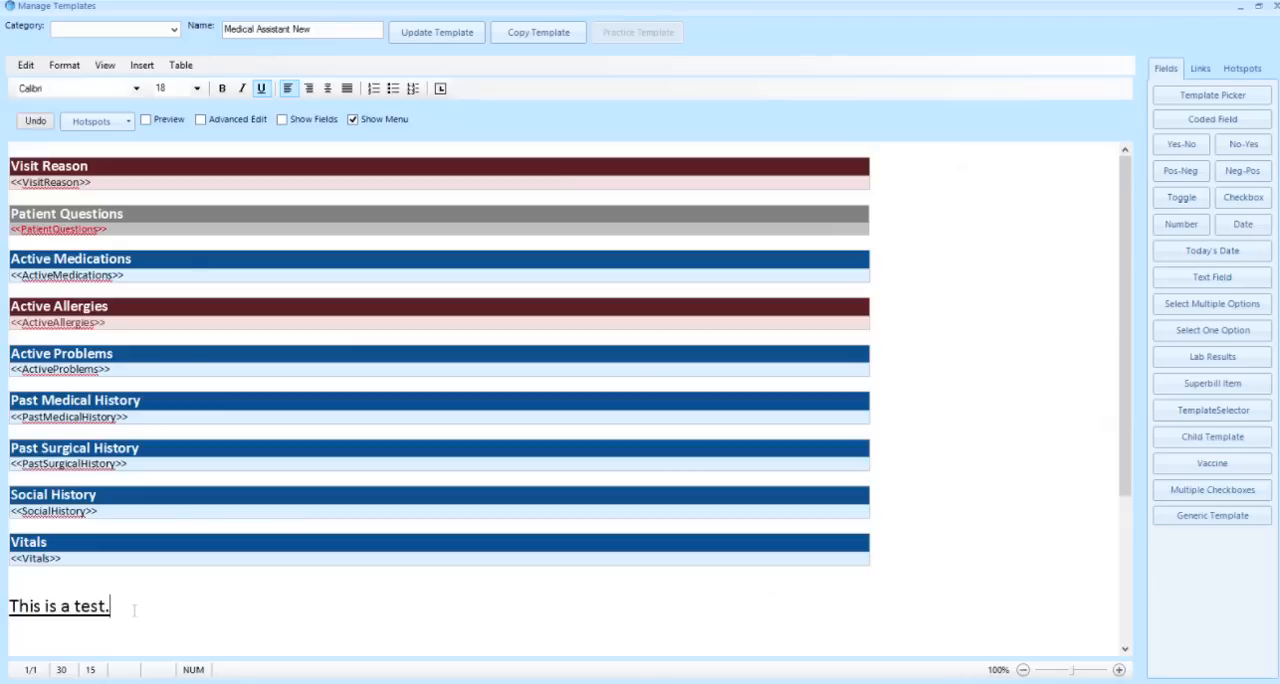
key(Return)
key(Return)
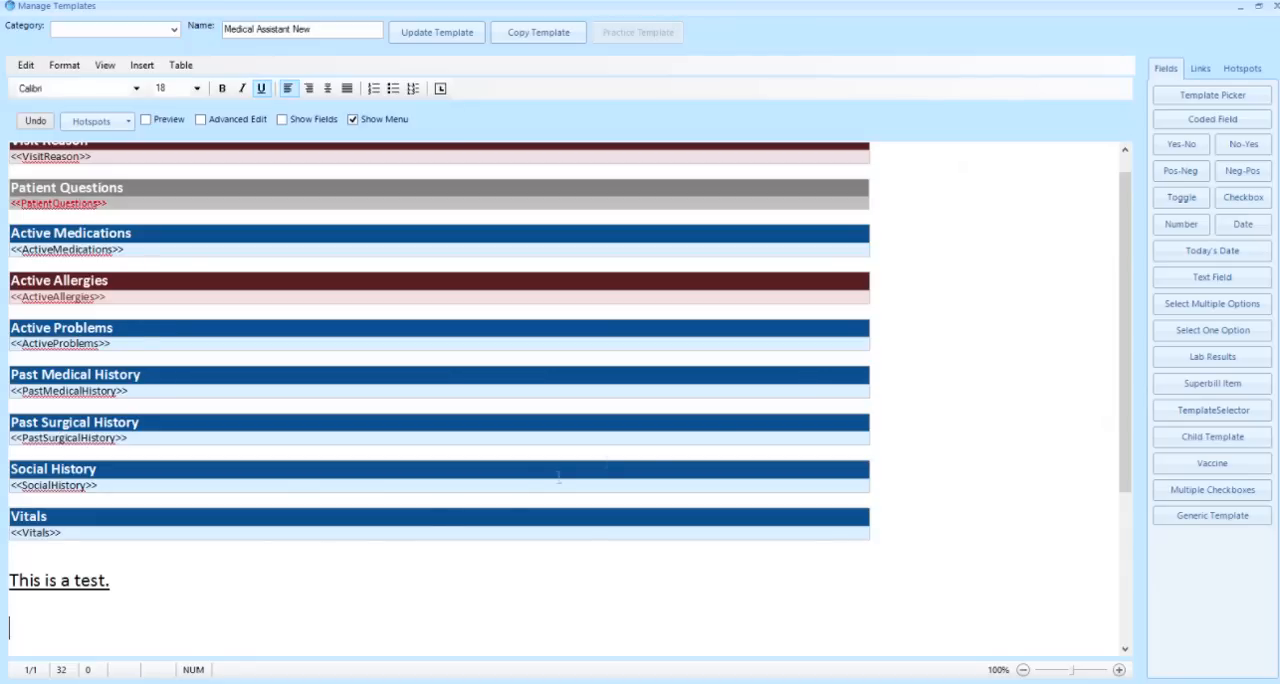
click(1236, 258)
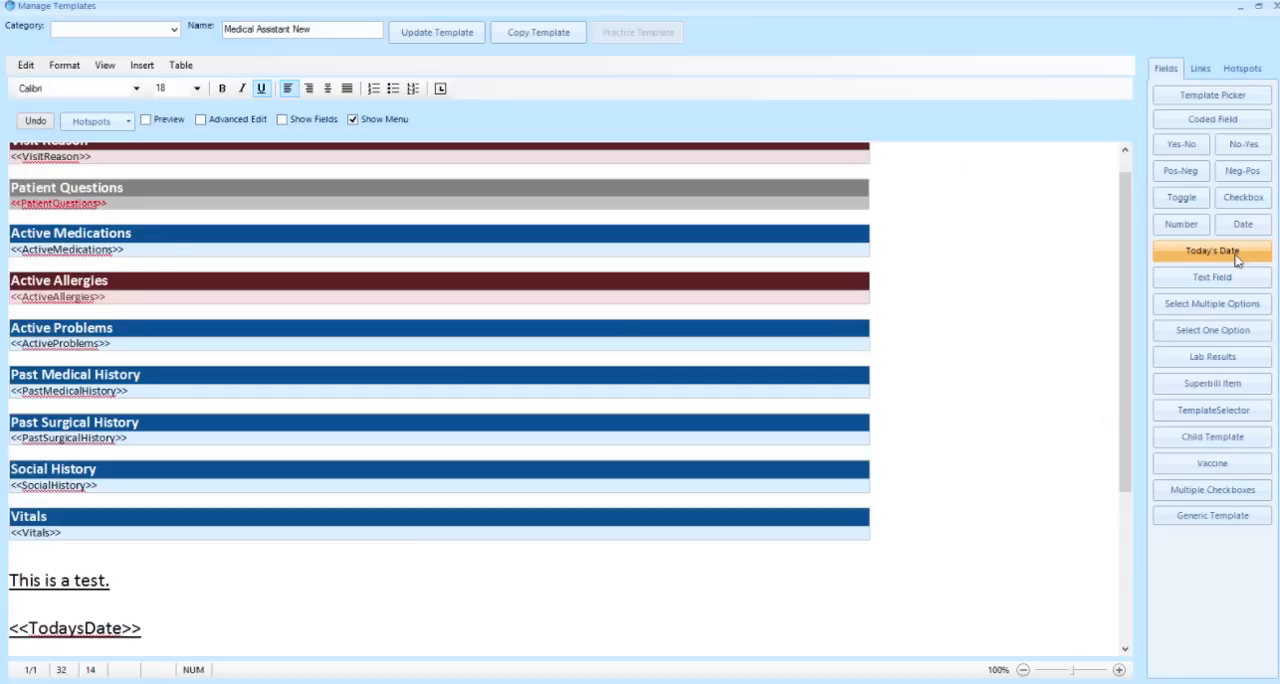
Examine the available template quick links in the PatientData, PatientFields, VisitFields, Misc and Billing categories
click(1201, 69)
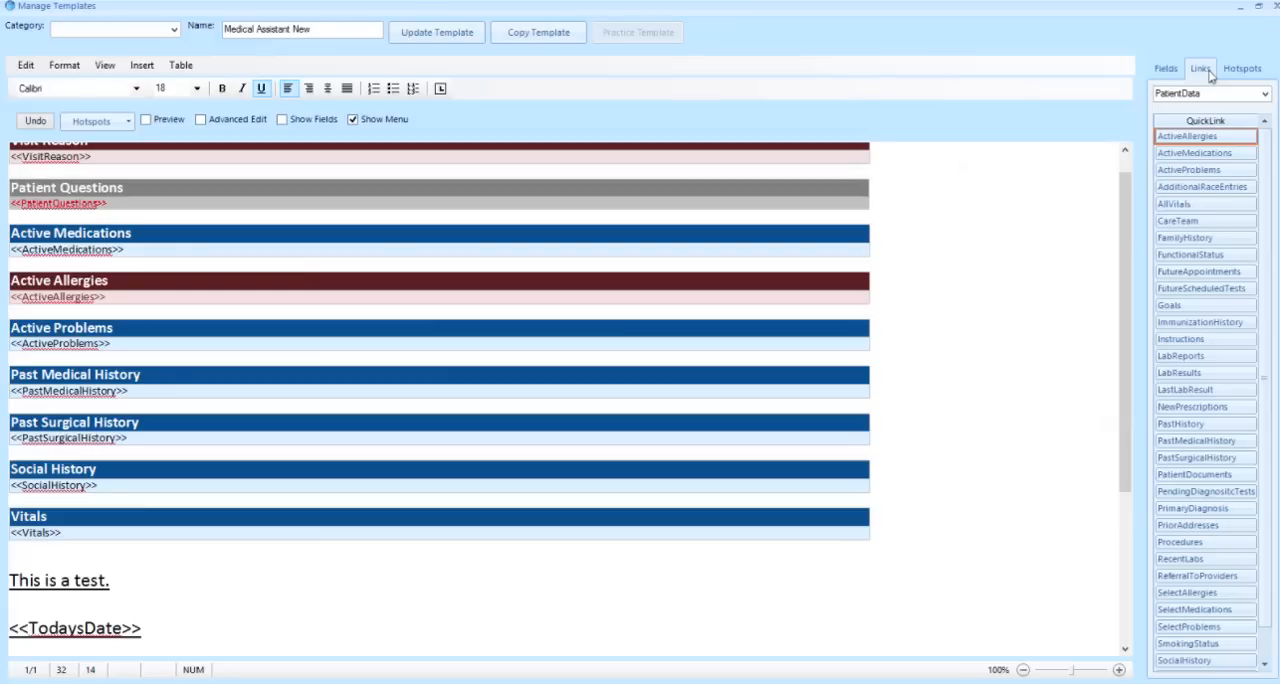
click(1266, 94)
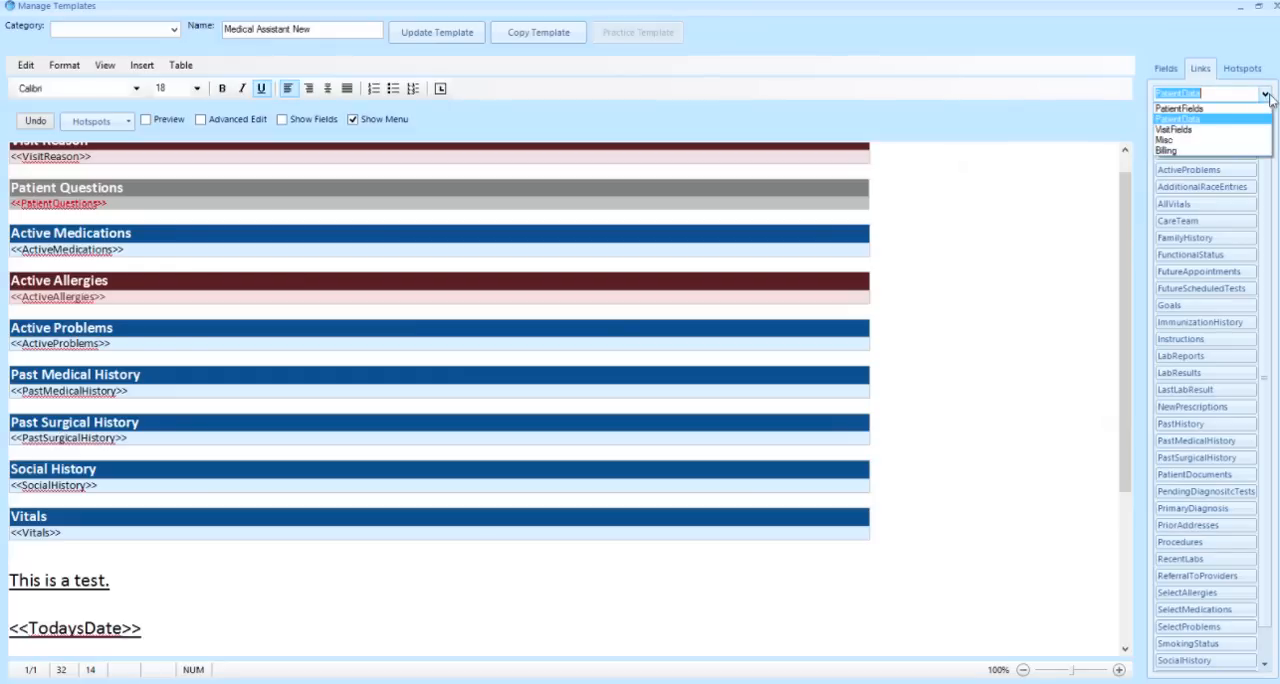
click(1265, 108)
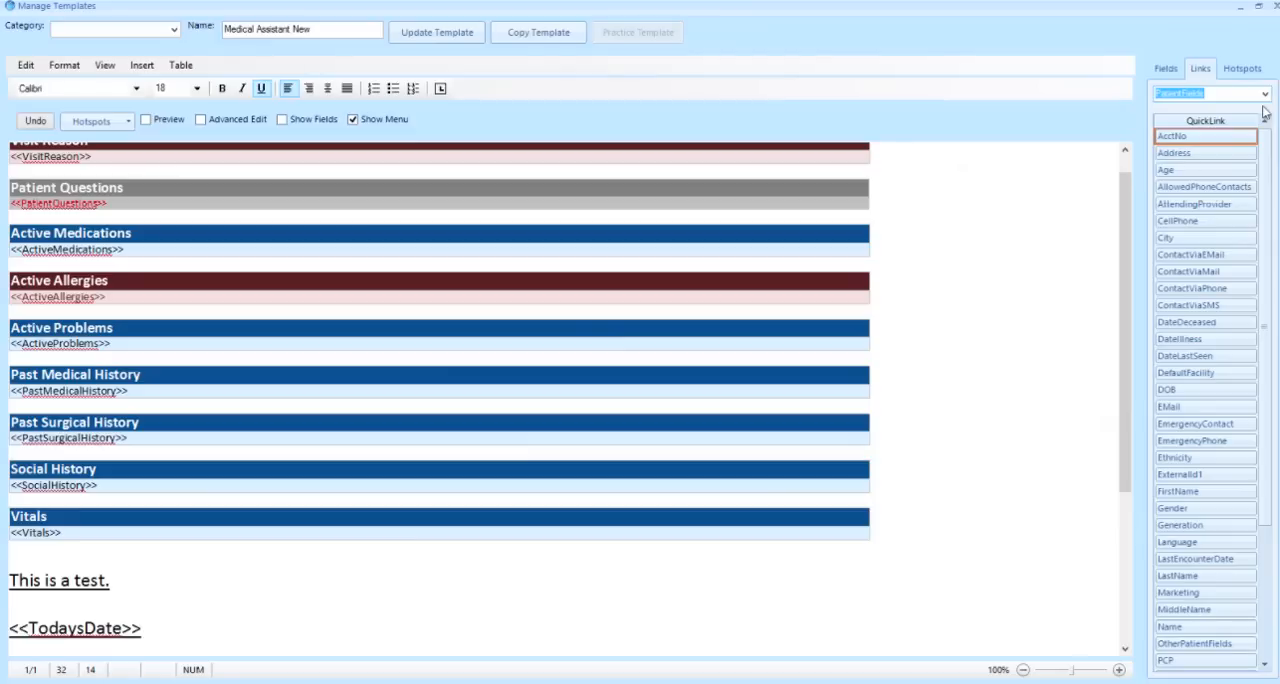
click(1265, 93)
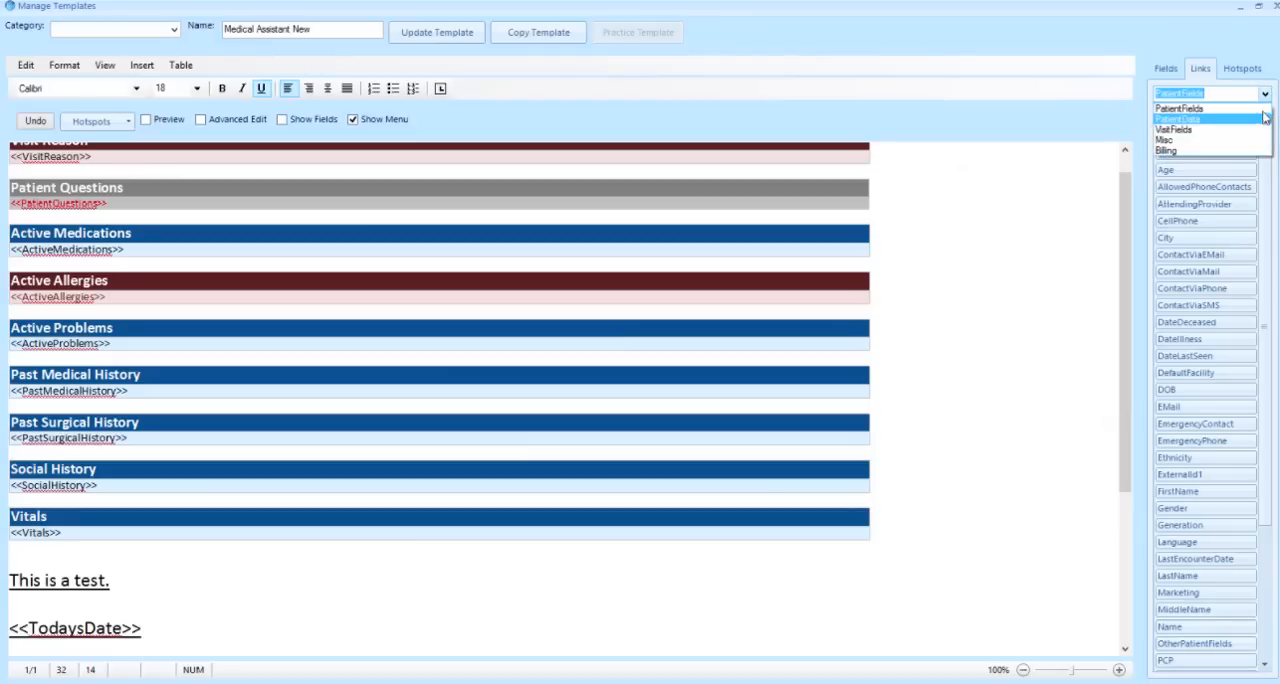
click(1264, 119)
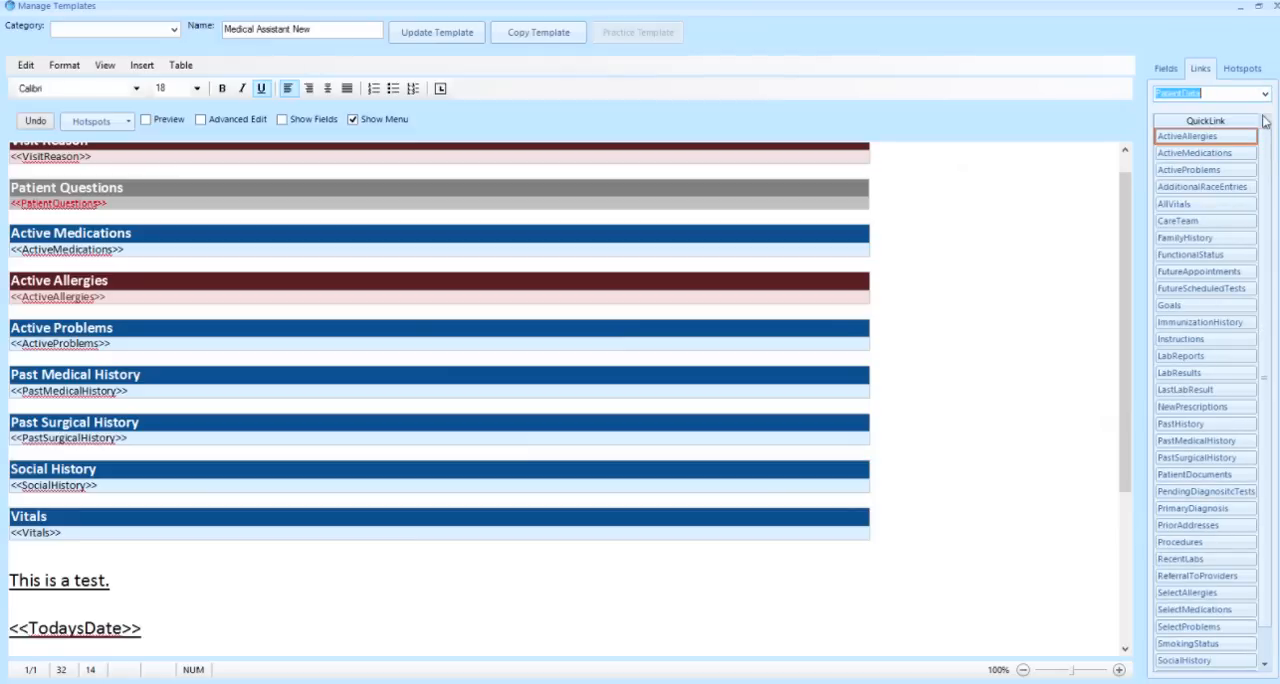
click(1265, 94)
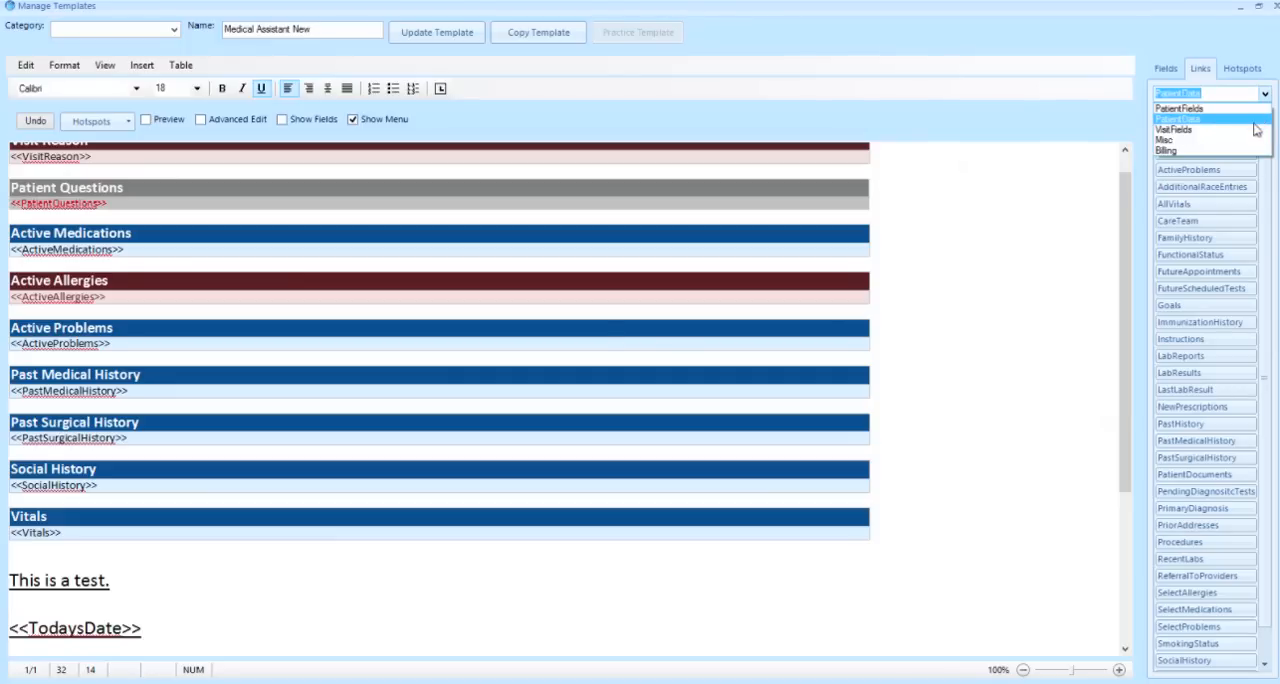
click(1255, 130)
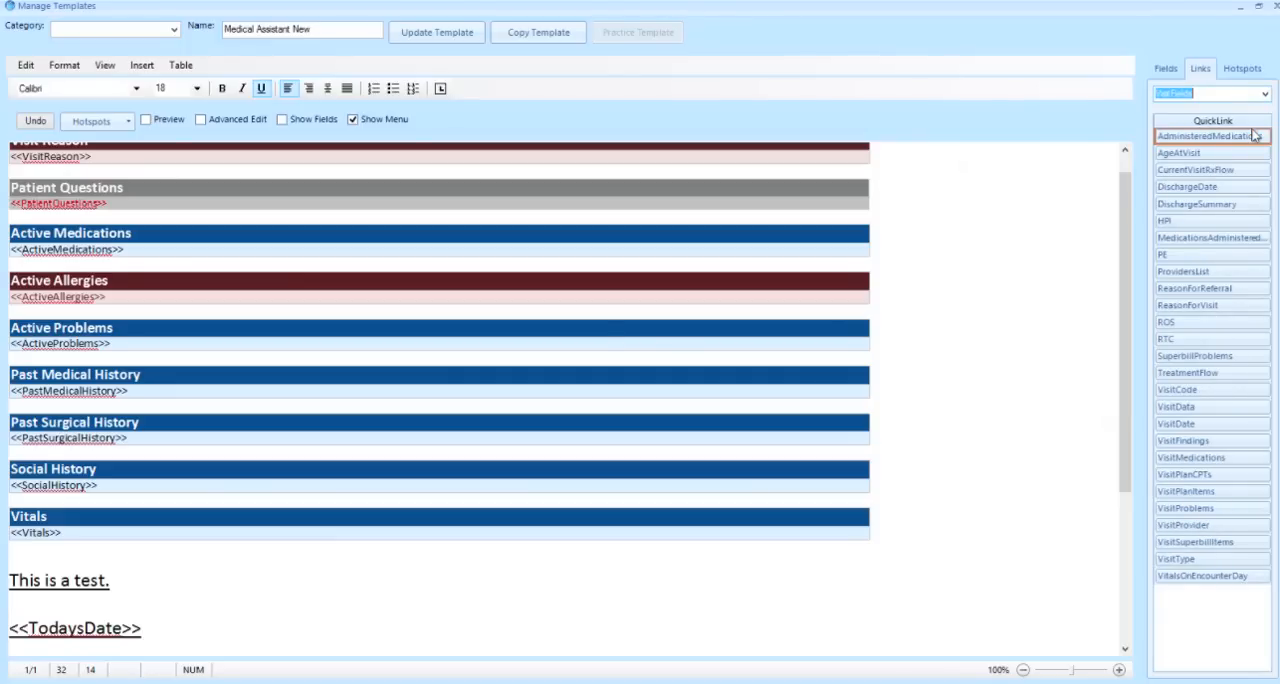
click(1265, 94)
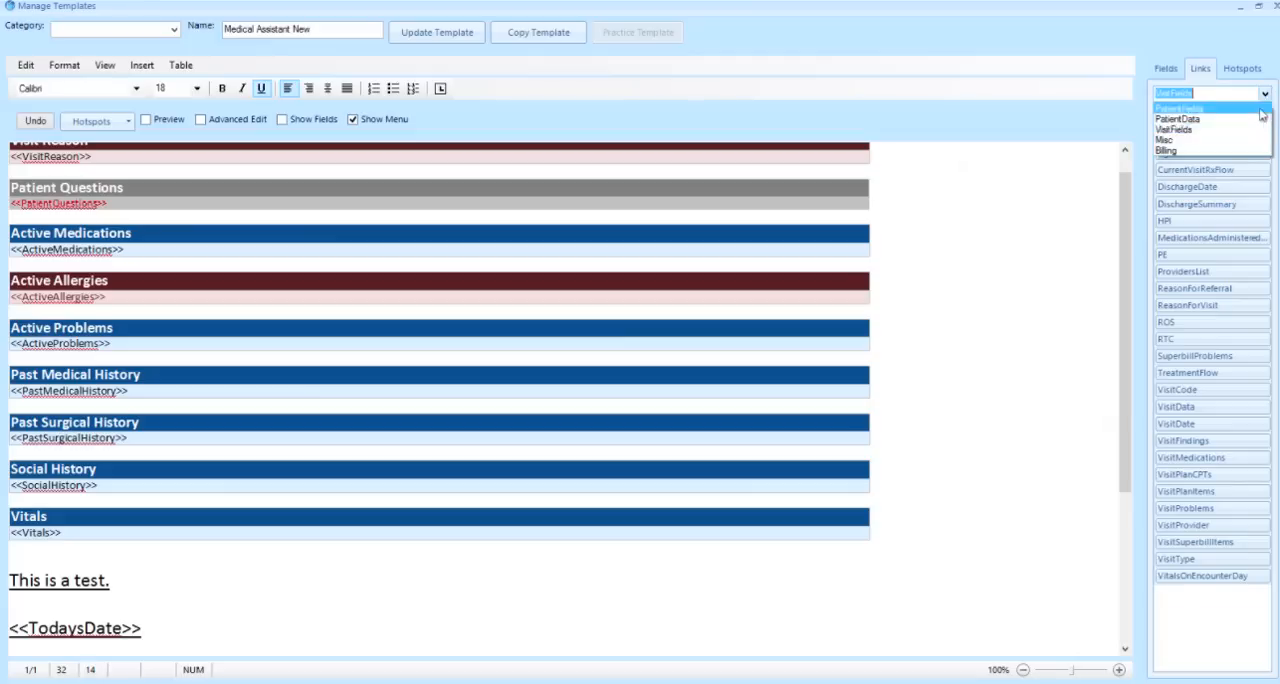
click(1244, 141)
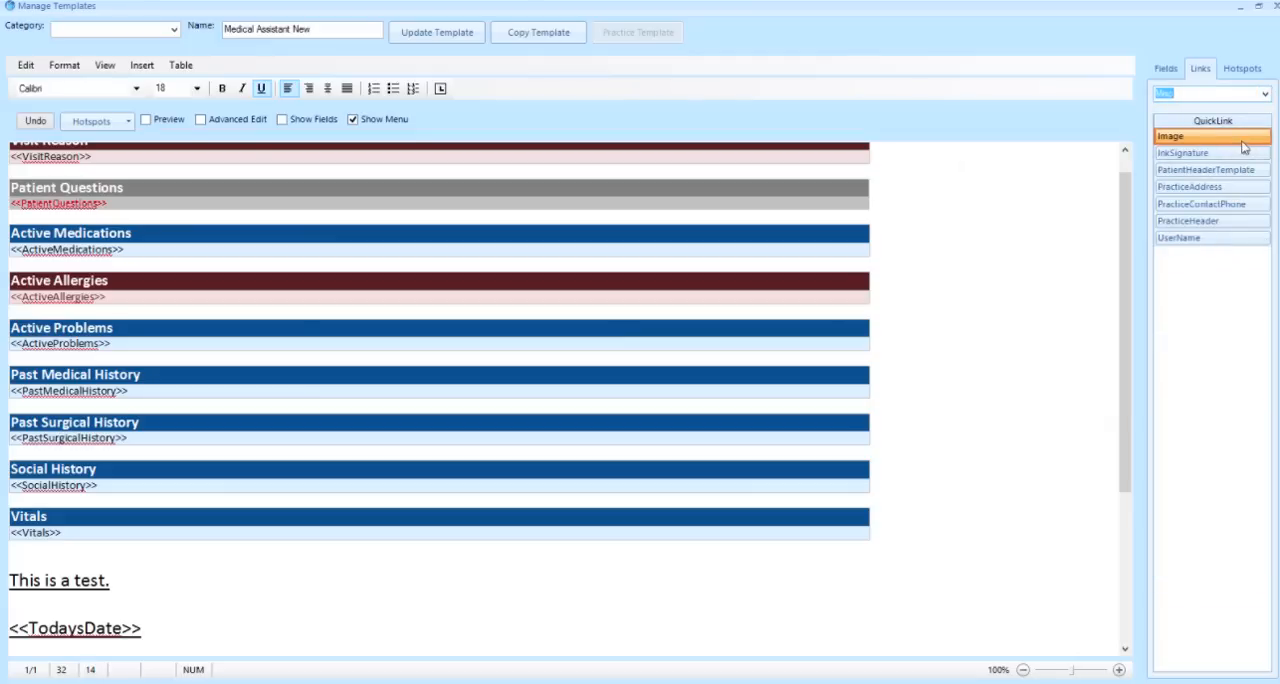
click(1266, 95)
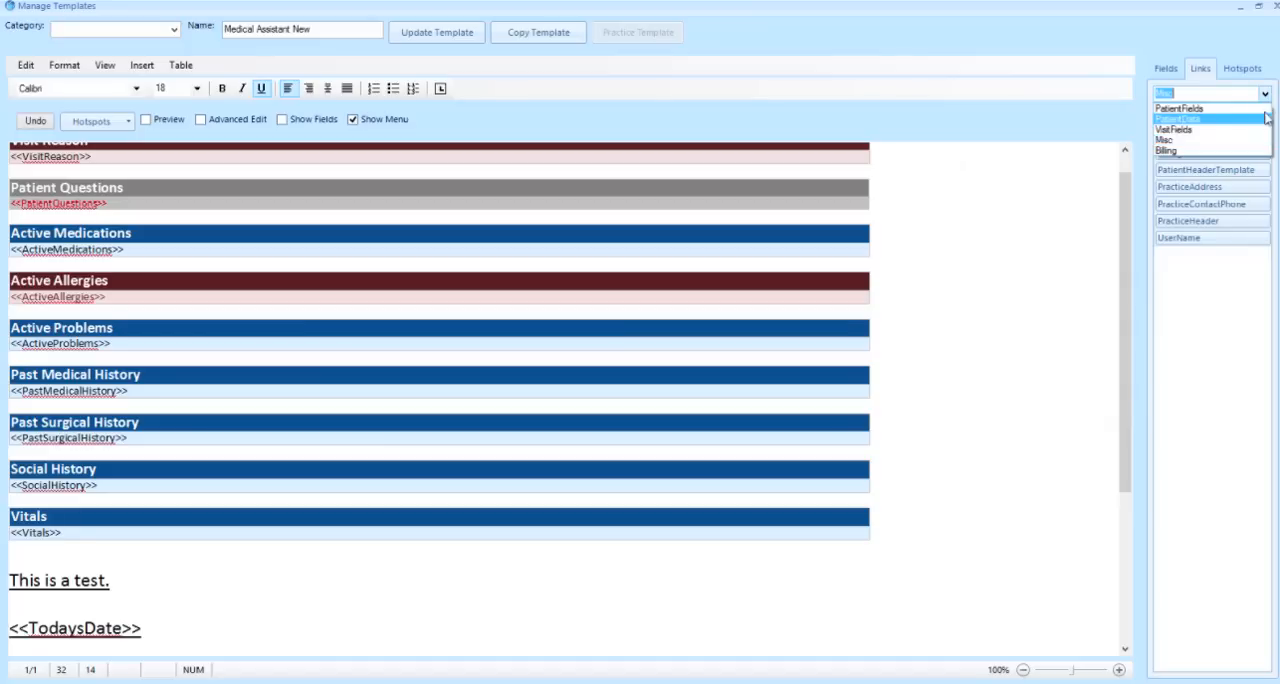
click(1257, 150)
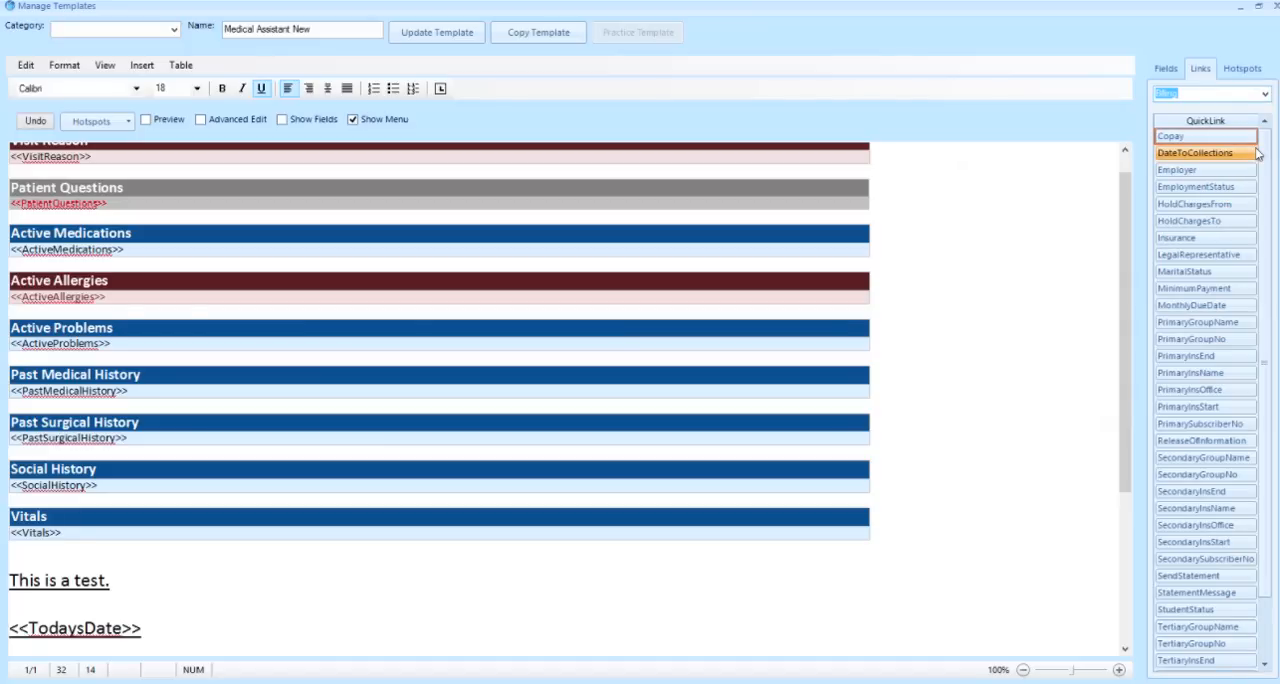
scroll(1260, 150, down, 2)
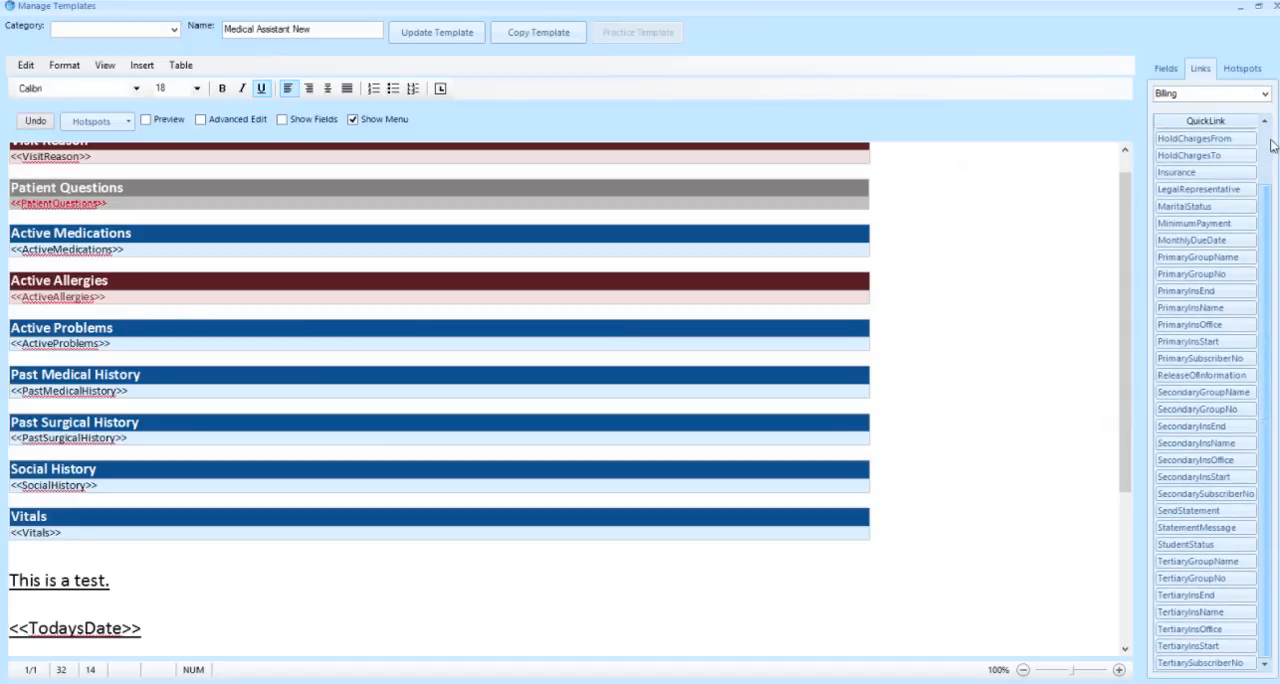
scroll(1271, 145, up, 2)
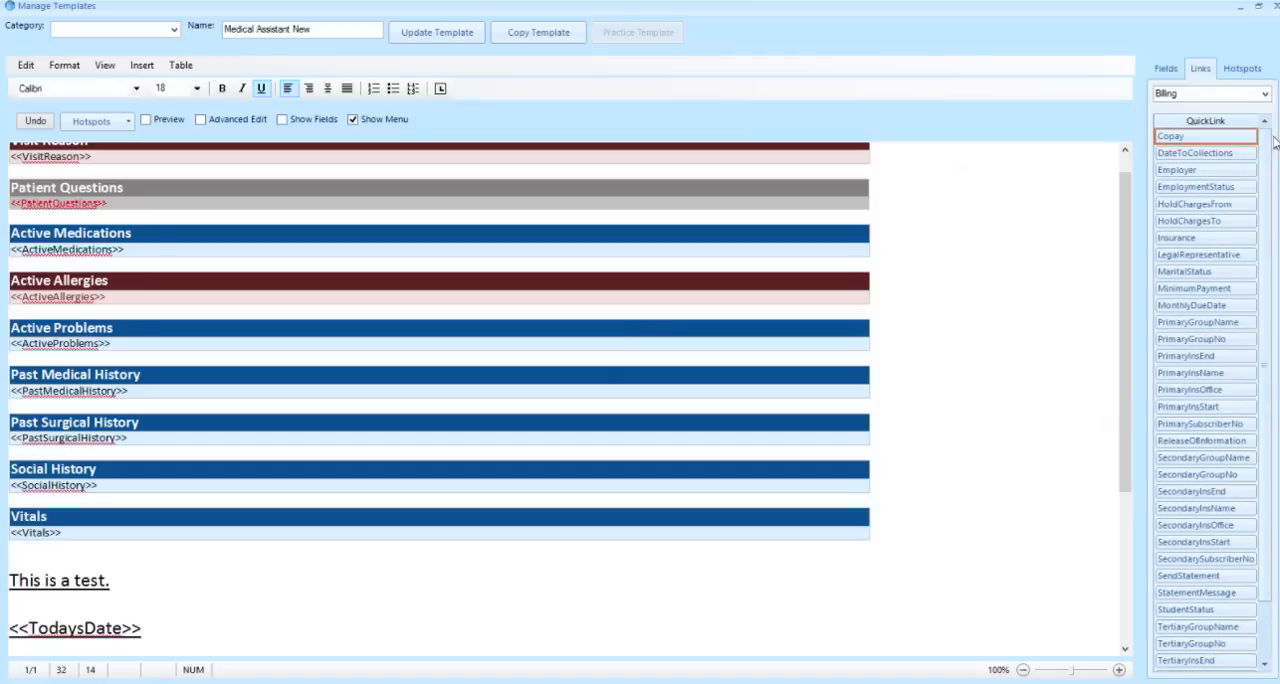
Insert the FamilyHistory link from the PatientData category below the TodaysDate field
click(858, 545)
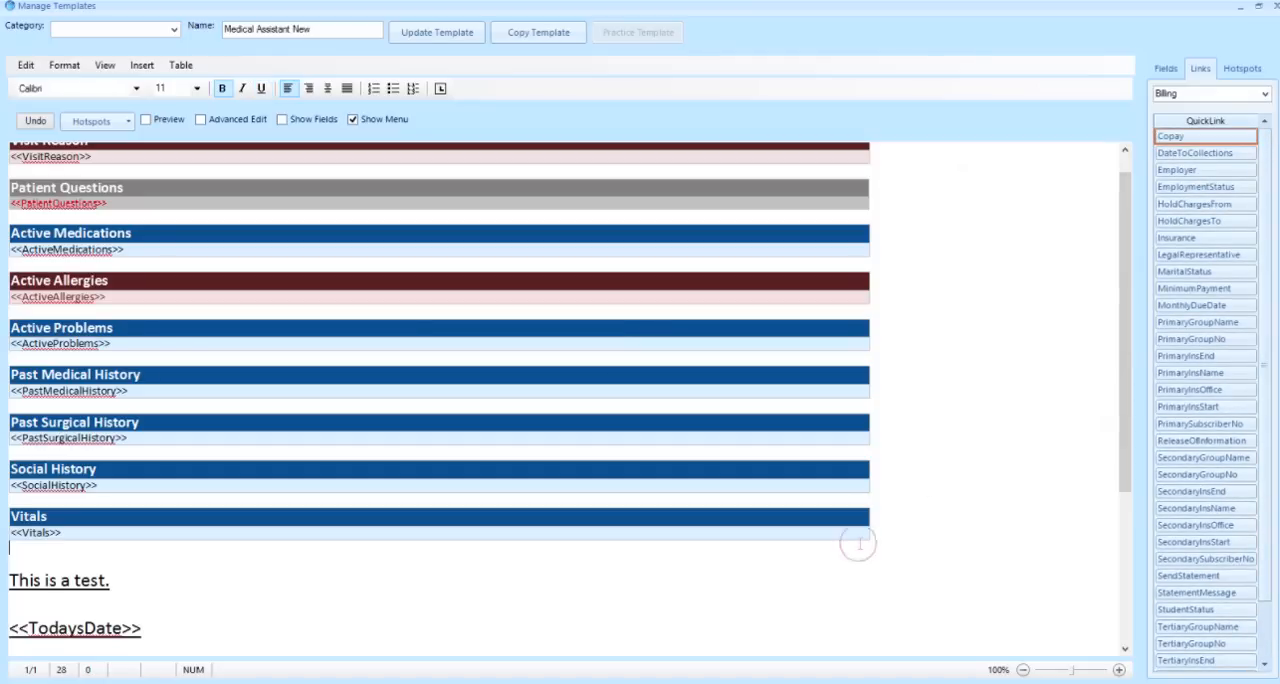
click(261, 620)
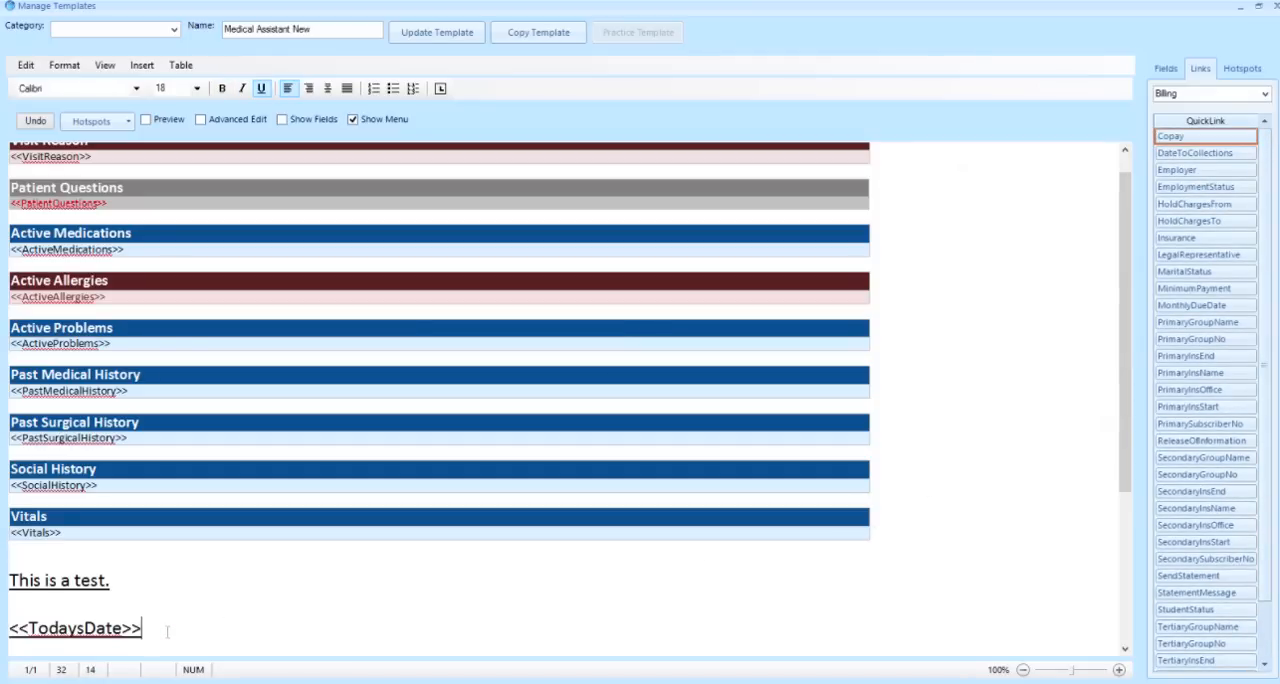
key(Return)
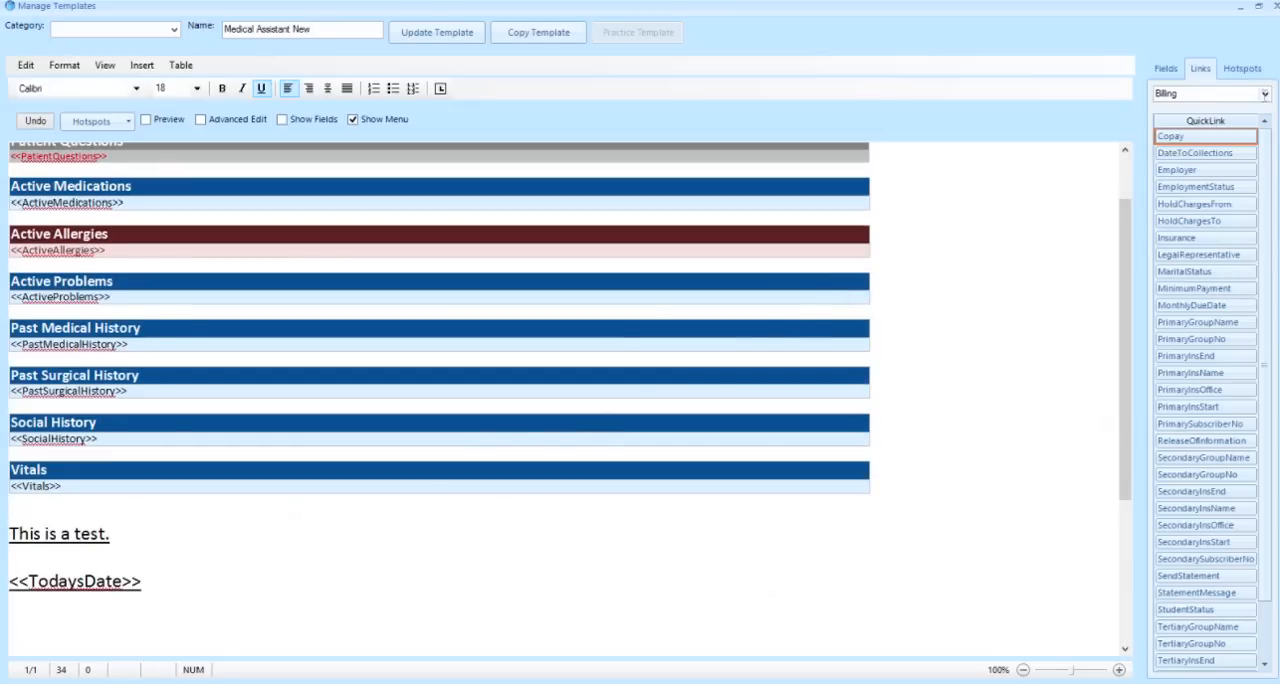
click(1264, 94)
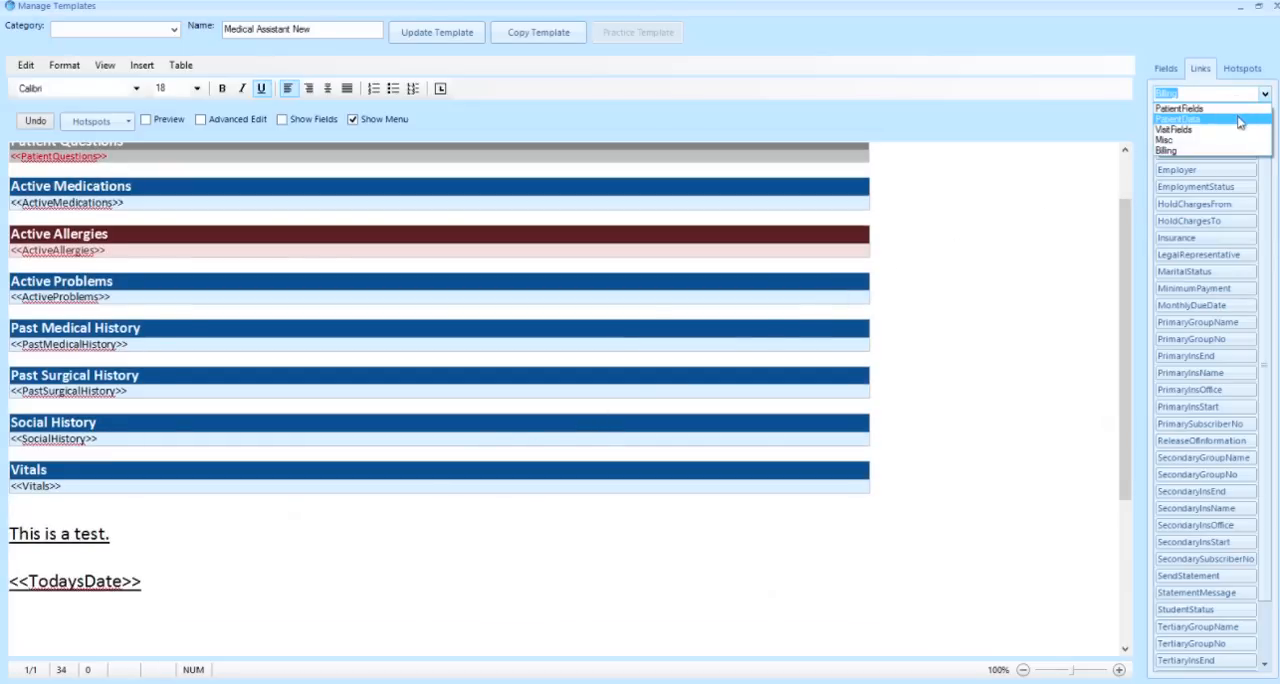
click(1238, 119)
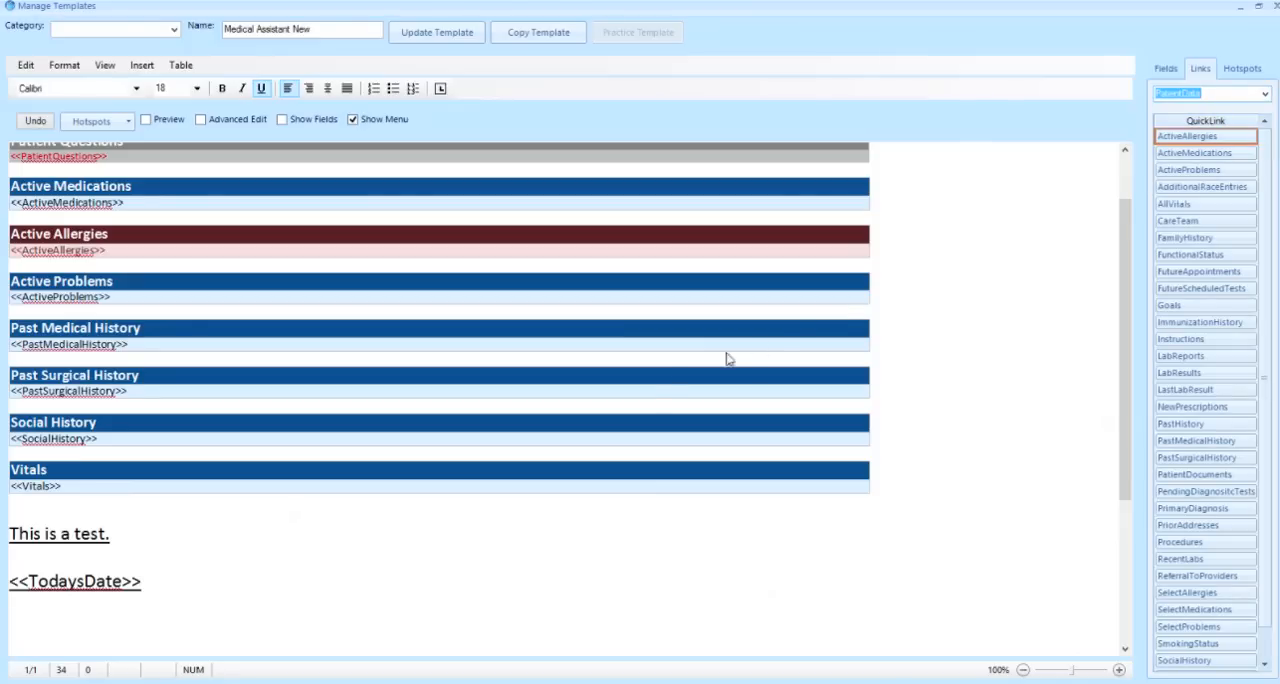
click(136, 634)
click(1230, 243)
Add the label "Past Medical History:" on a new line below the FamilyHistory link, followed by the PastMedicalHistory link
key(Return)
text(Past Medical History:)
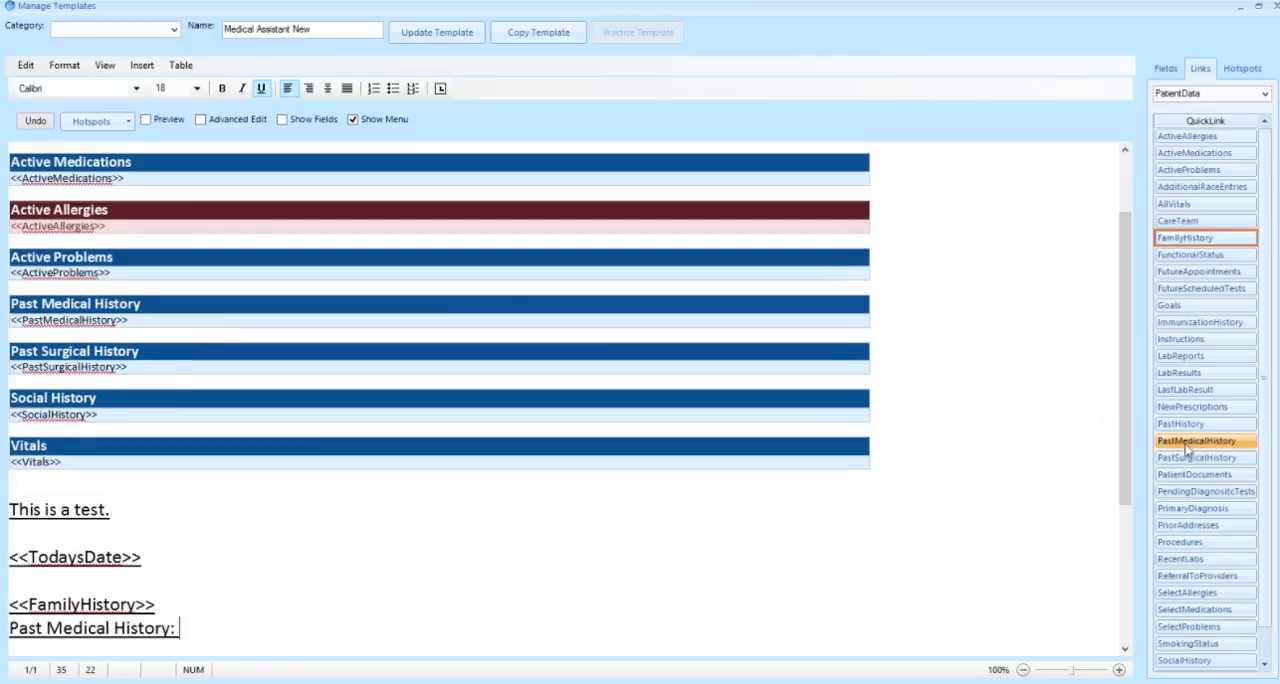
click(1187, 445)
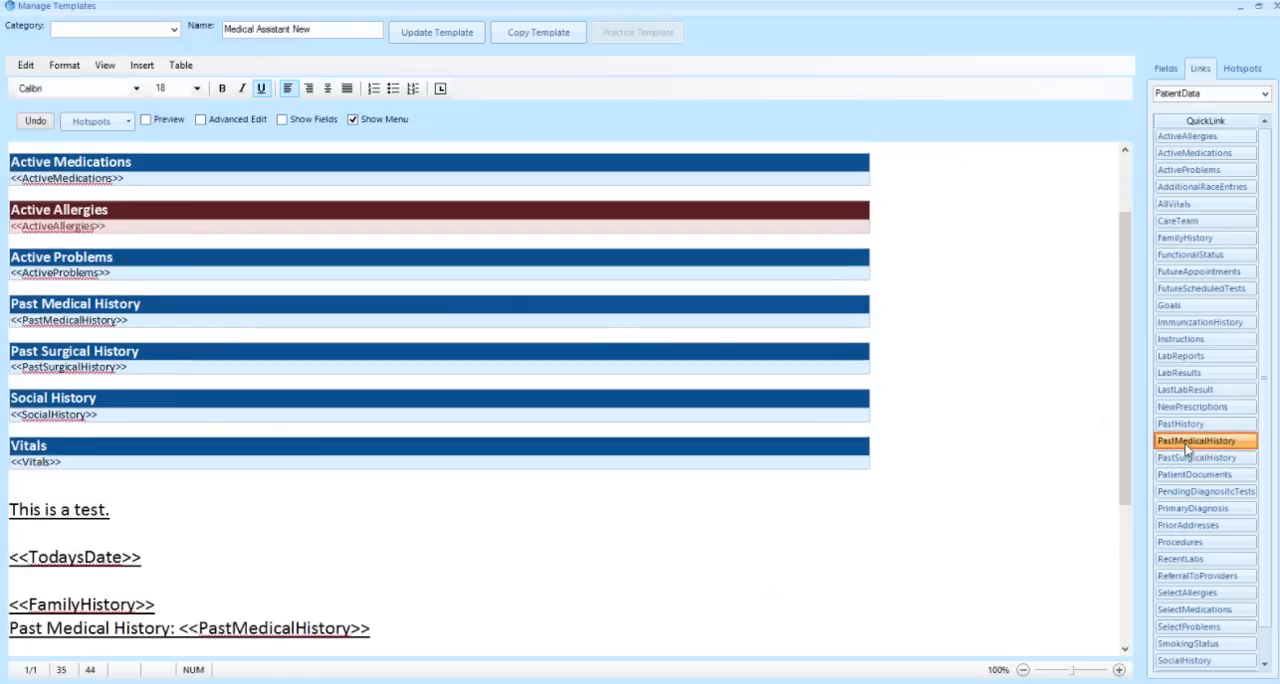
Insert a table with 2 rows and 2 columns two lines below the Past Medical History line
key(Return)
key(Return)
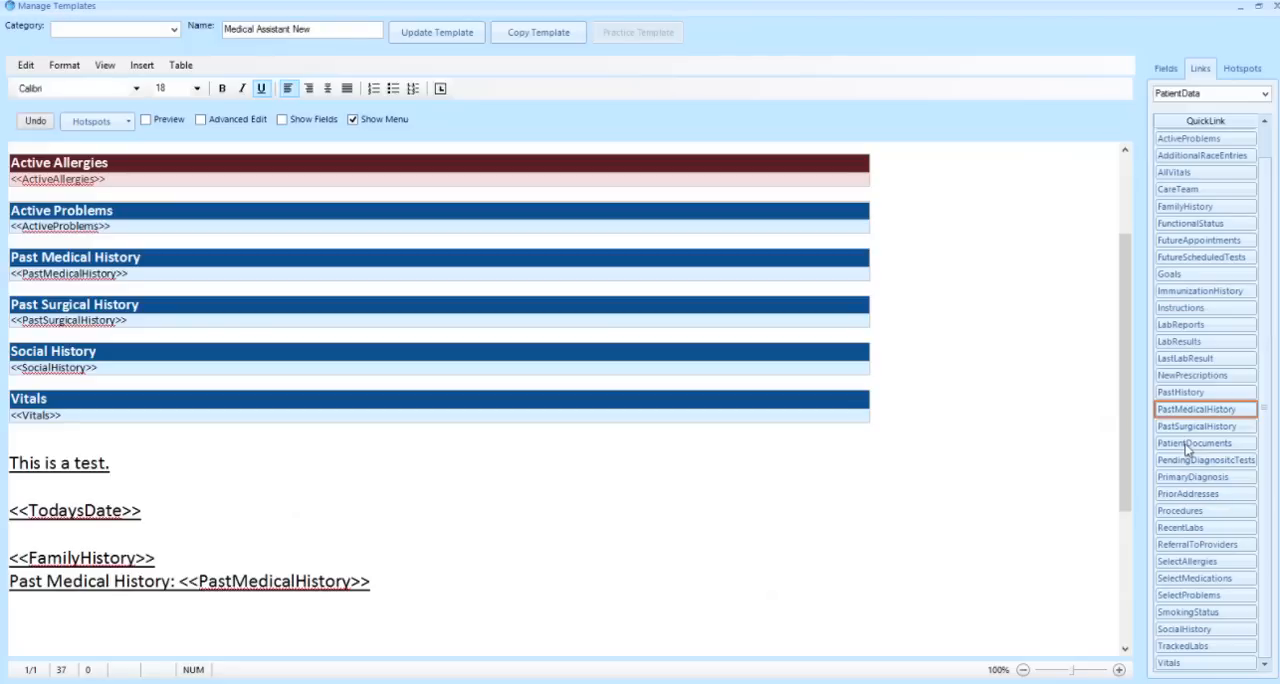
click(181, 66)
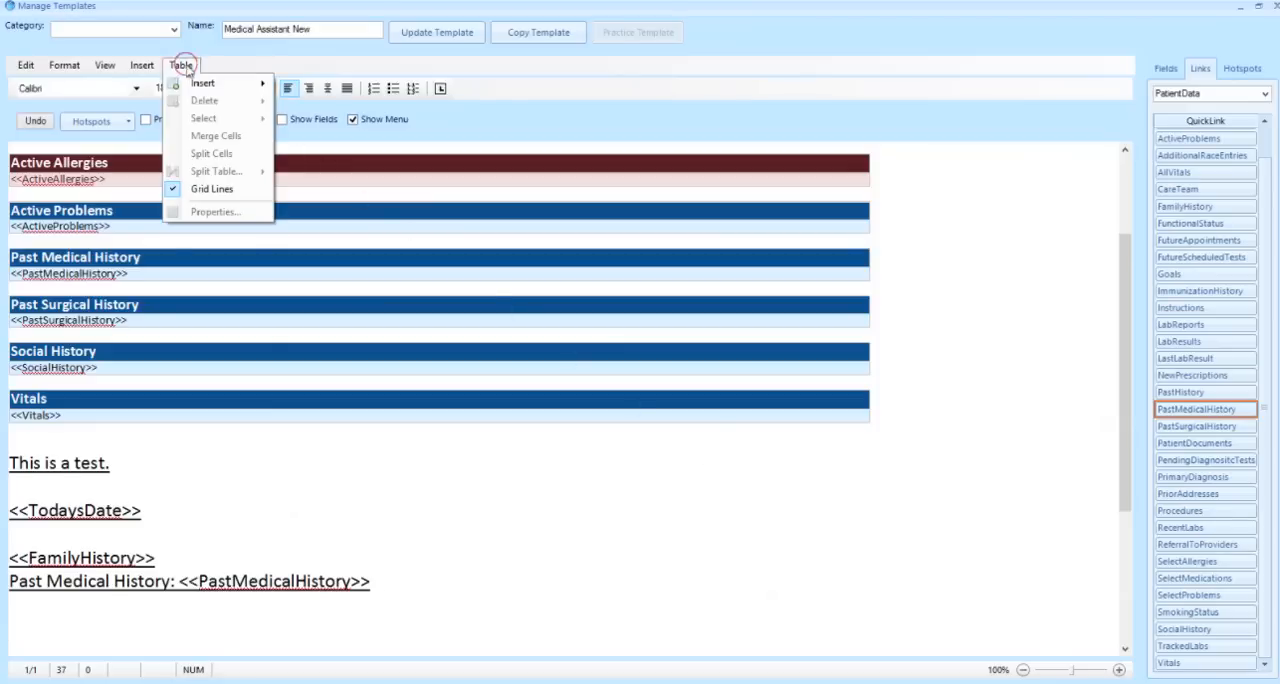
mouse_move(190, 86)
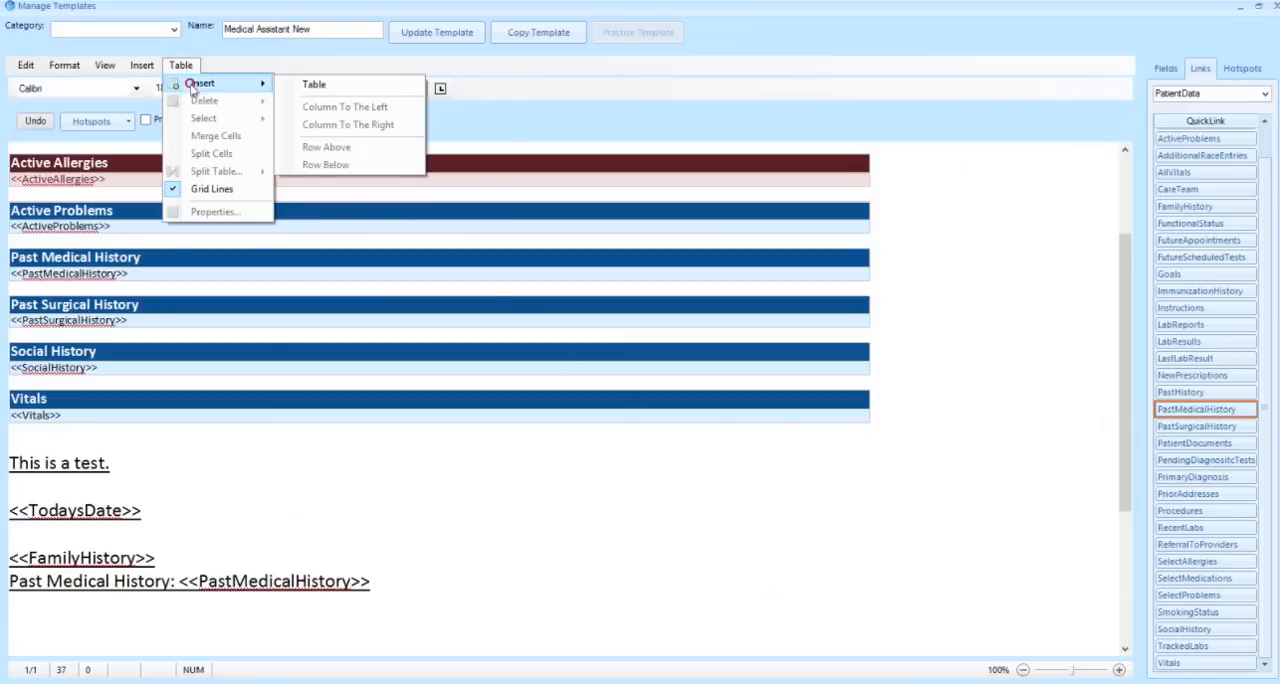
click(314, 85)
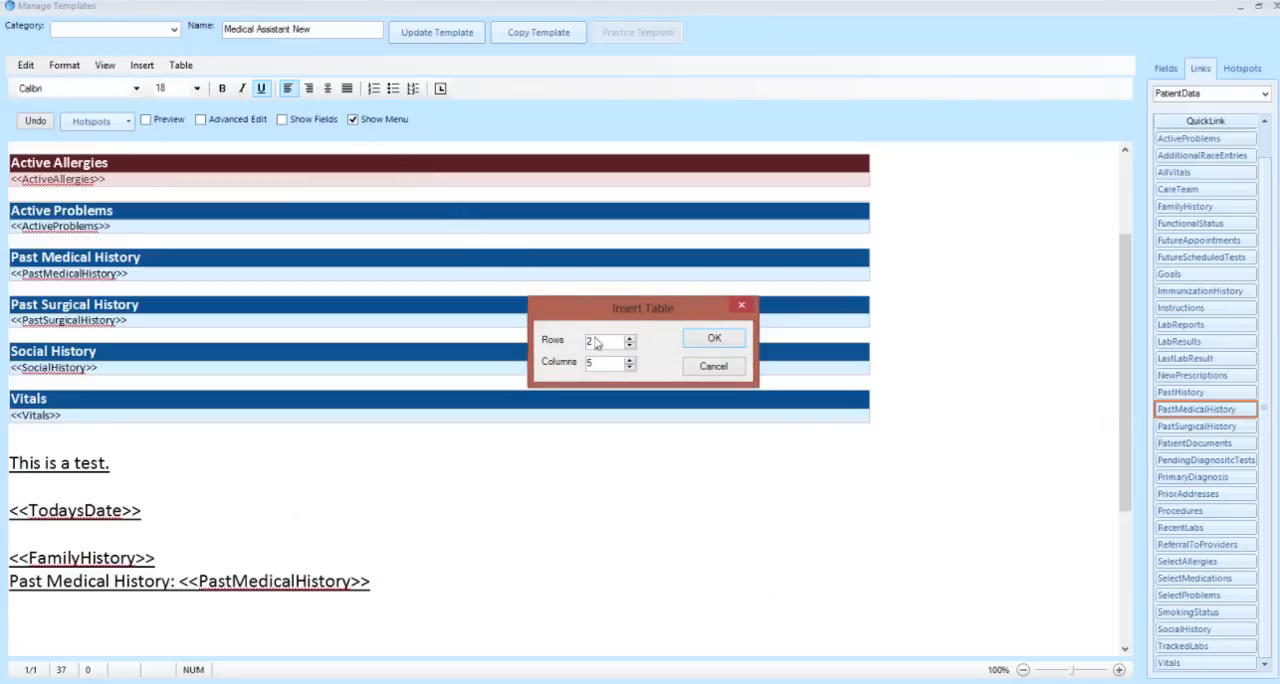
double_click(629, 366)
click(608, 341)
click(714, 338)
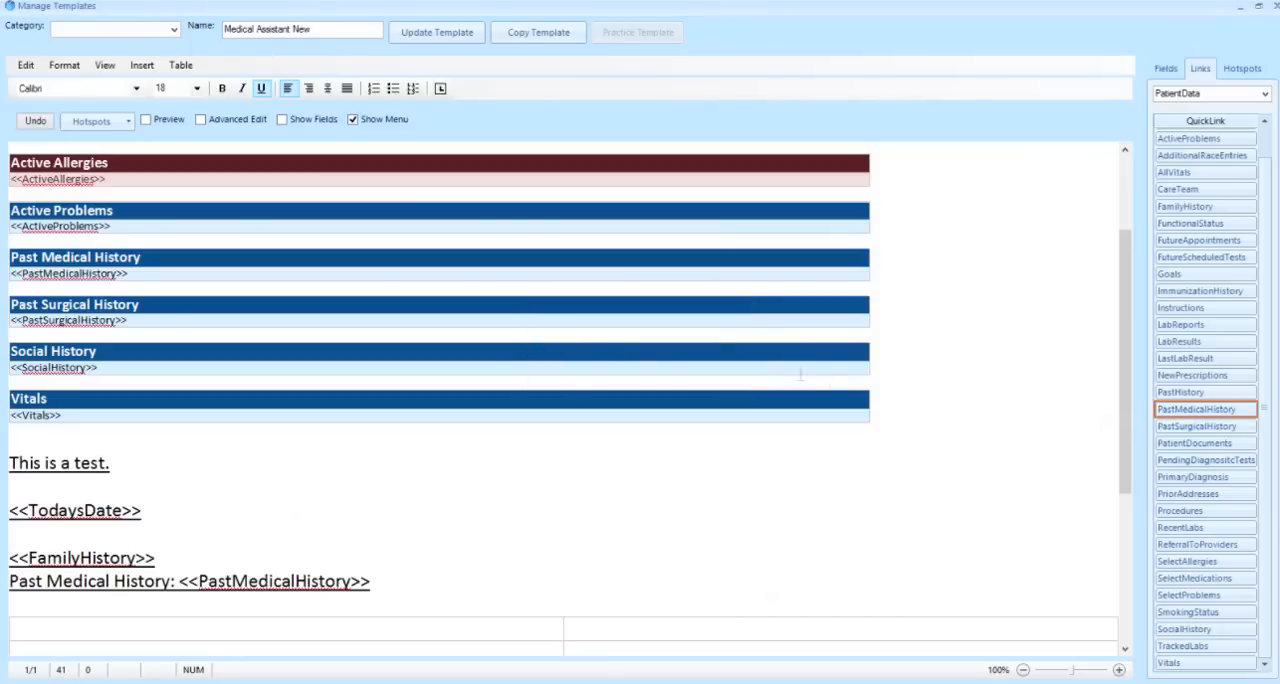
Set the background color of the table's first cell to Purple in the table properties
drag(1123, 471, 1133, 536)
click(491, 532)
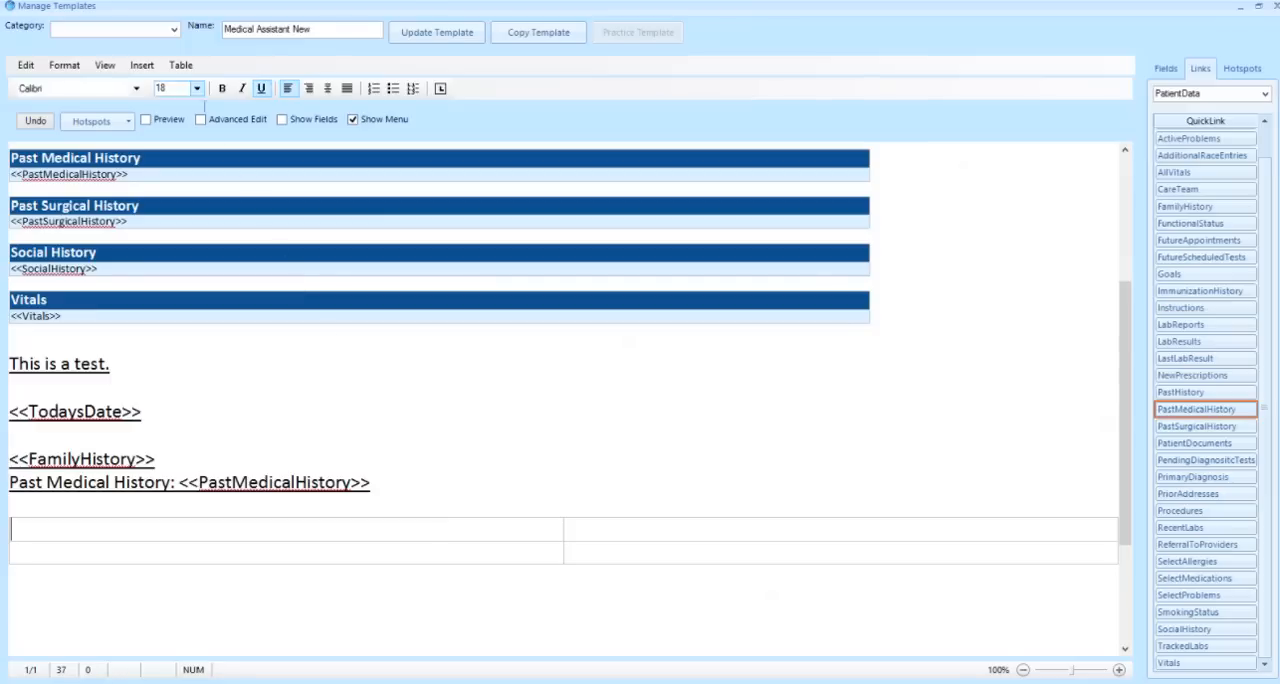
click(181, 65)
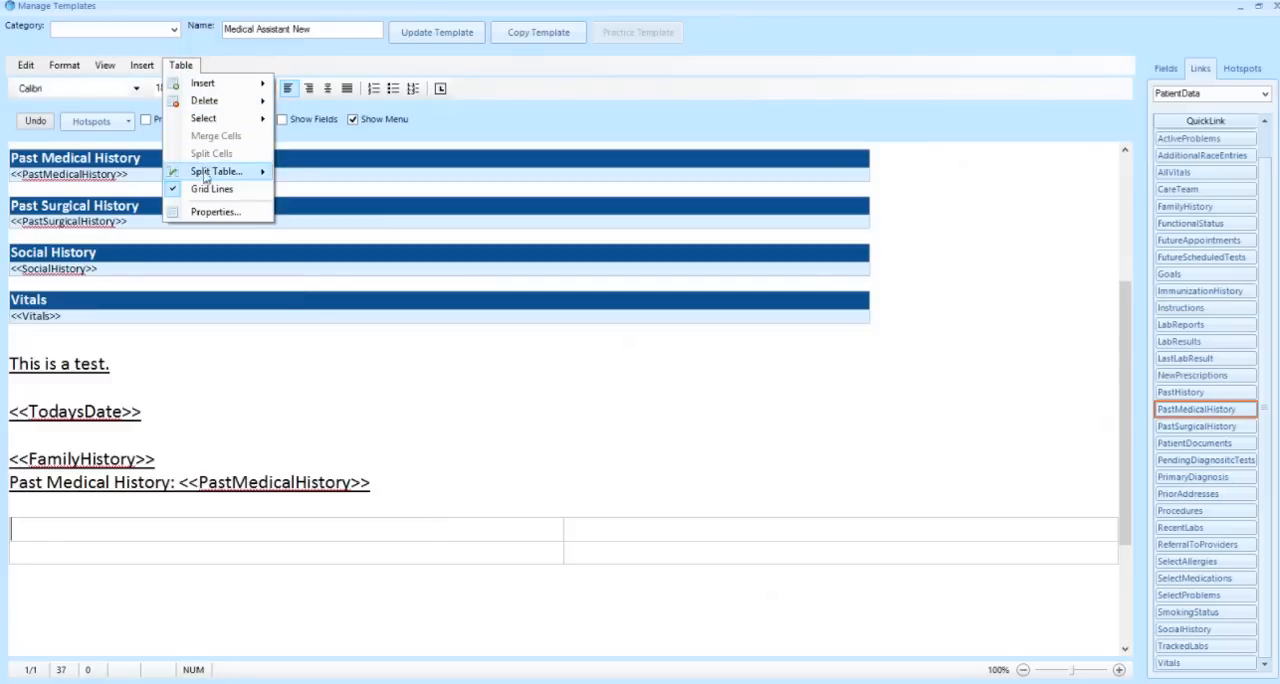
click(215, 213)
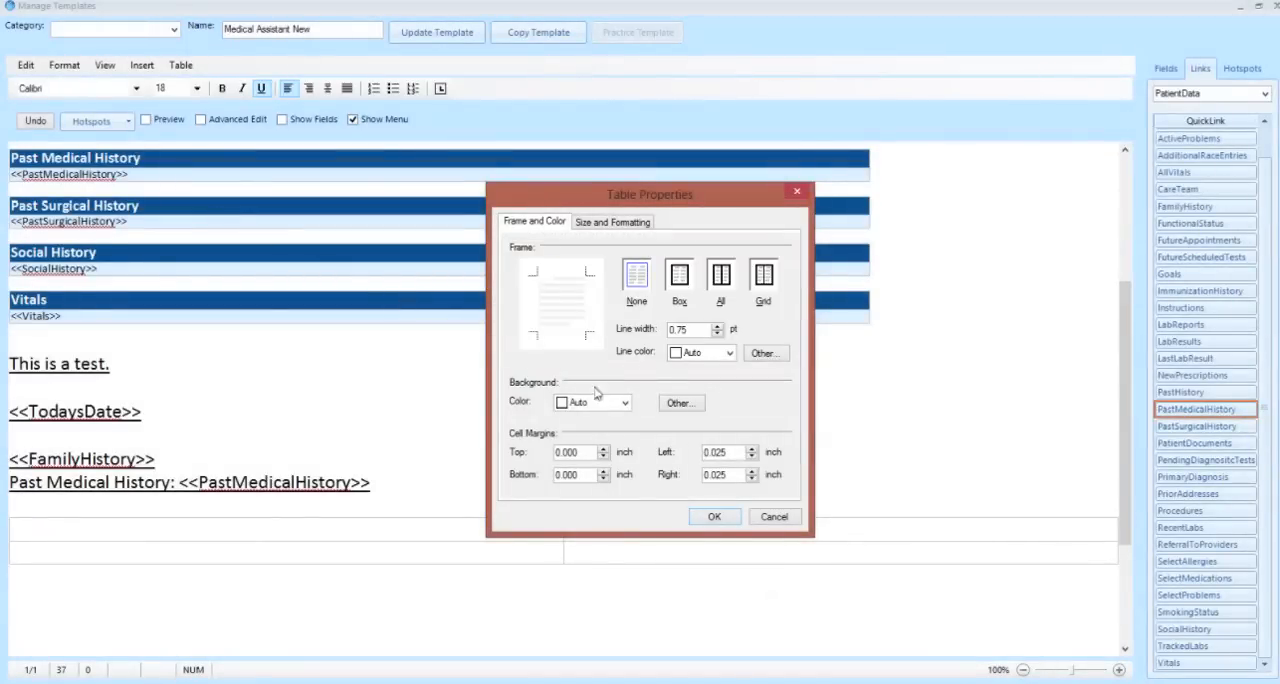
click(624, 403)
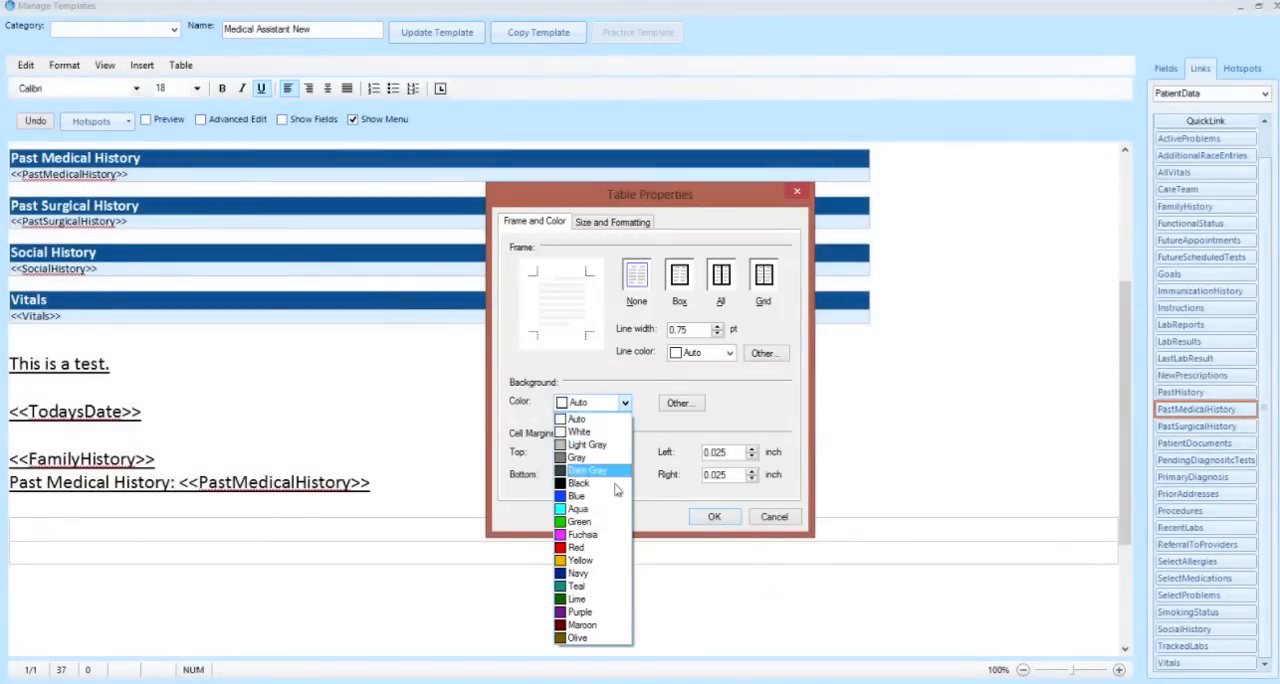
click(599, 611)
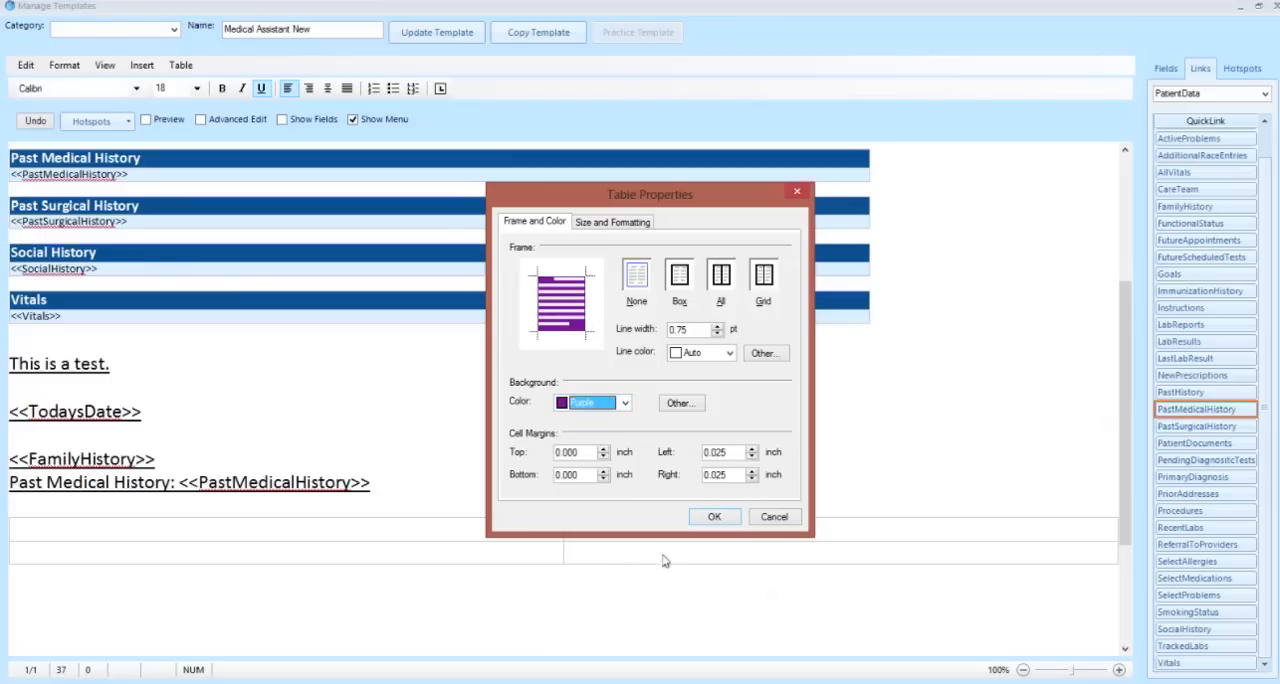
click(710, 517)
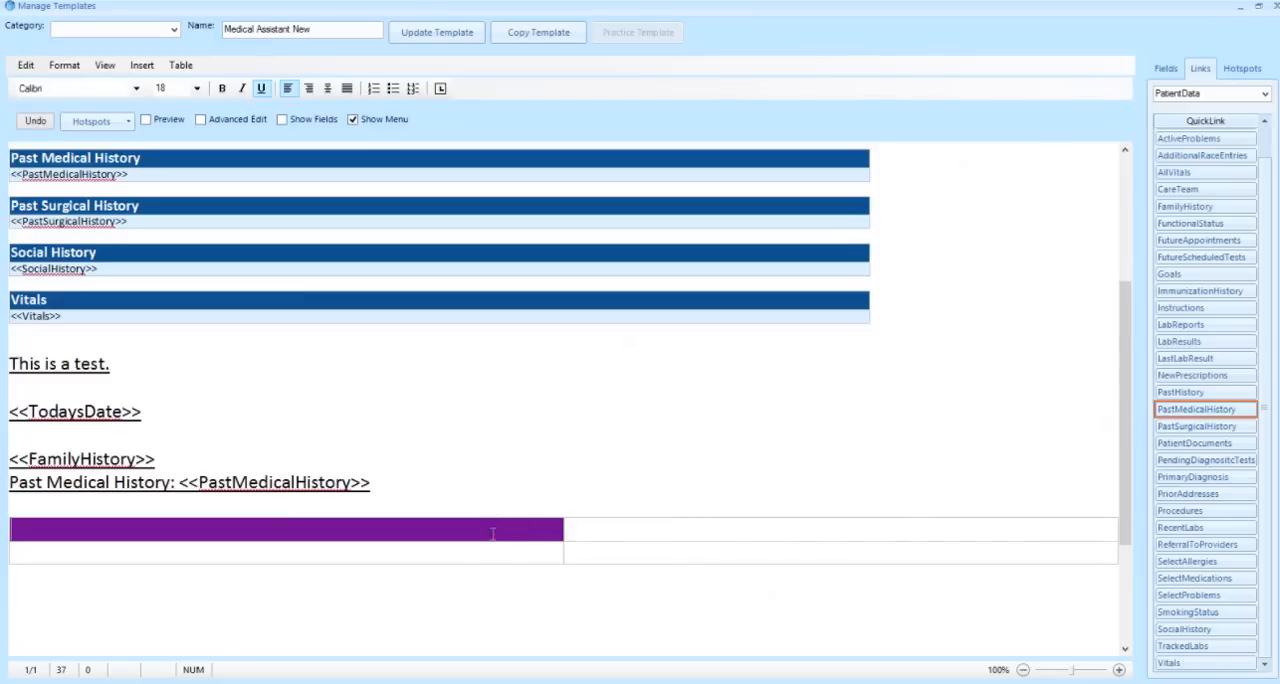
Enter "This is a Table" in the purple cell and remove the underline from that text
text(This is a Table)
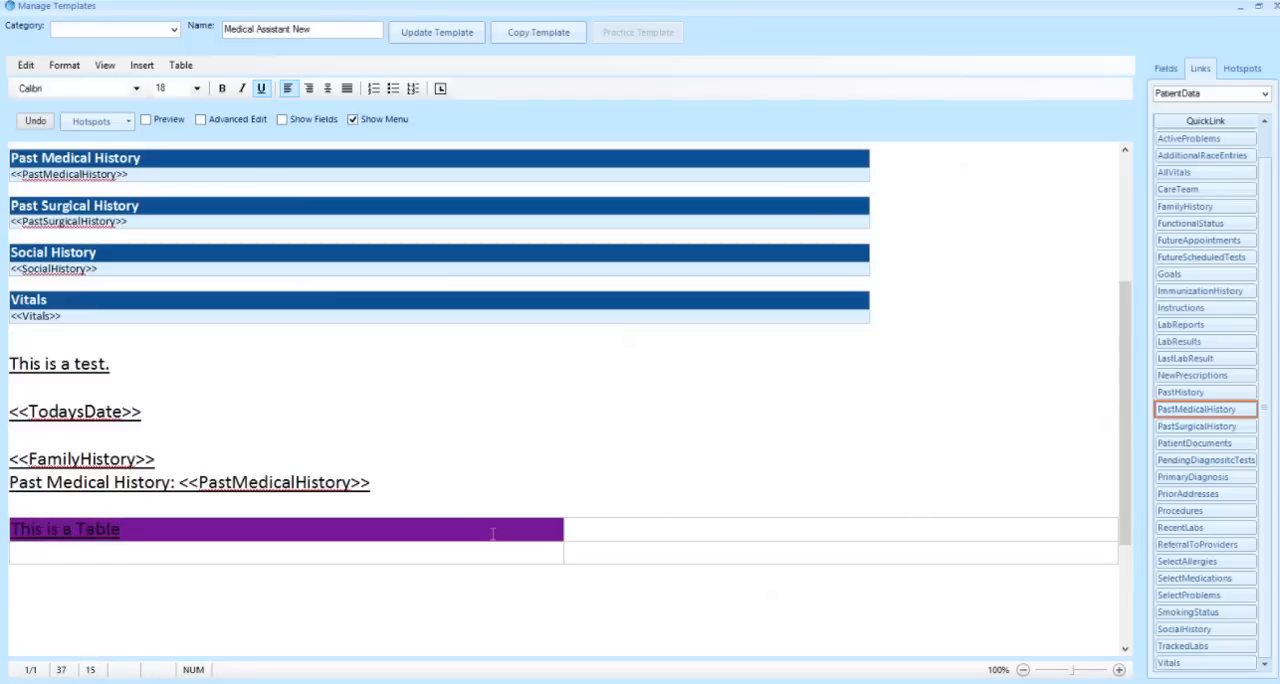
drag(492, 533, 10, 529)
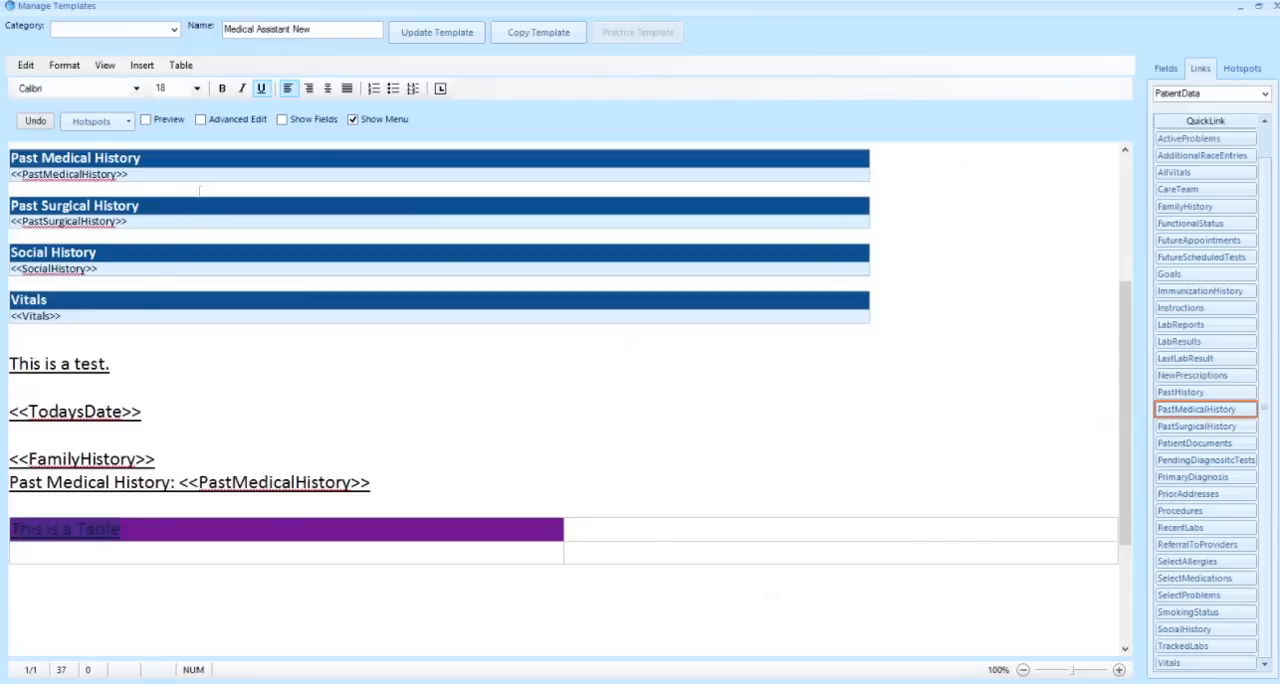
click(261, 88)
Change the font color of the "This is a Table" text to White
right_click(58, 530)
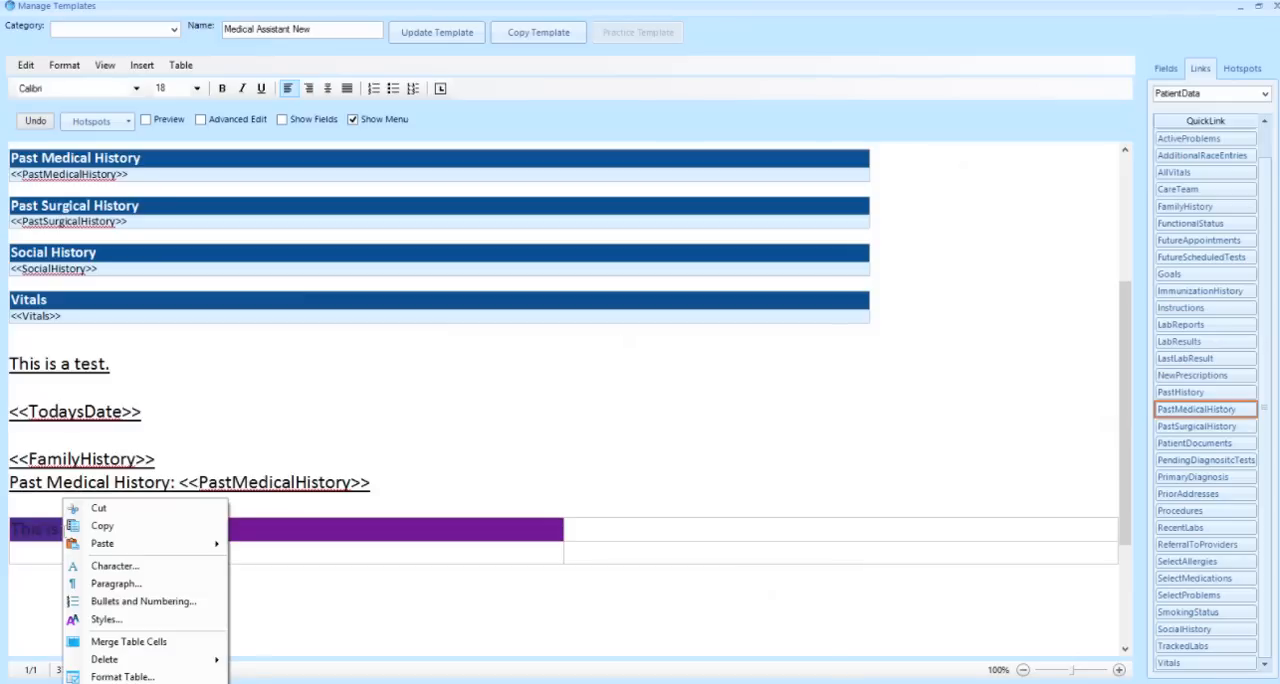
click(110, 566)
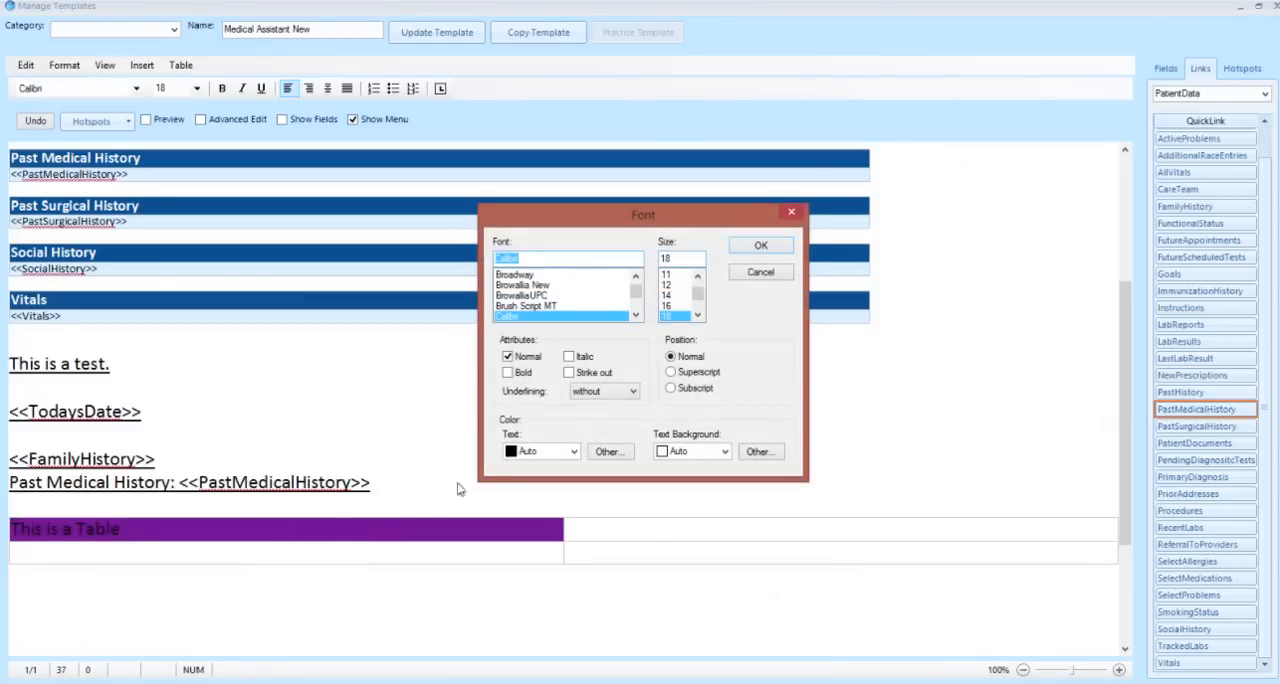
click(574, 451)
click(565, 482)
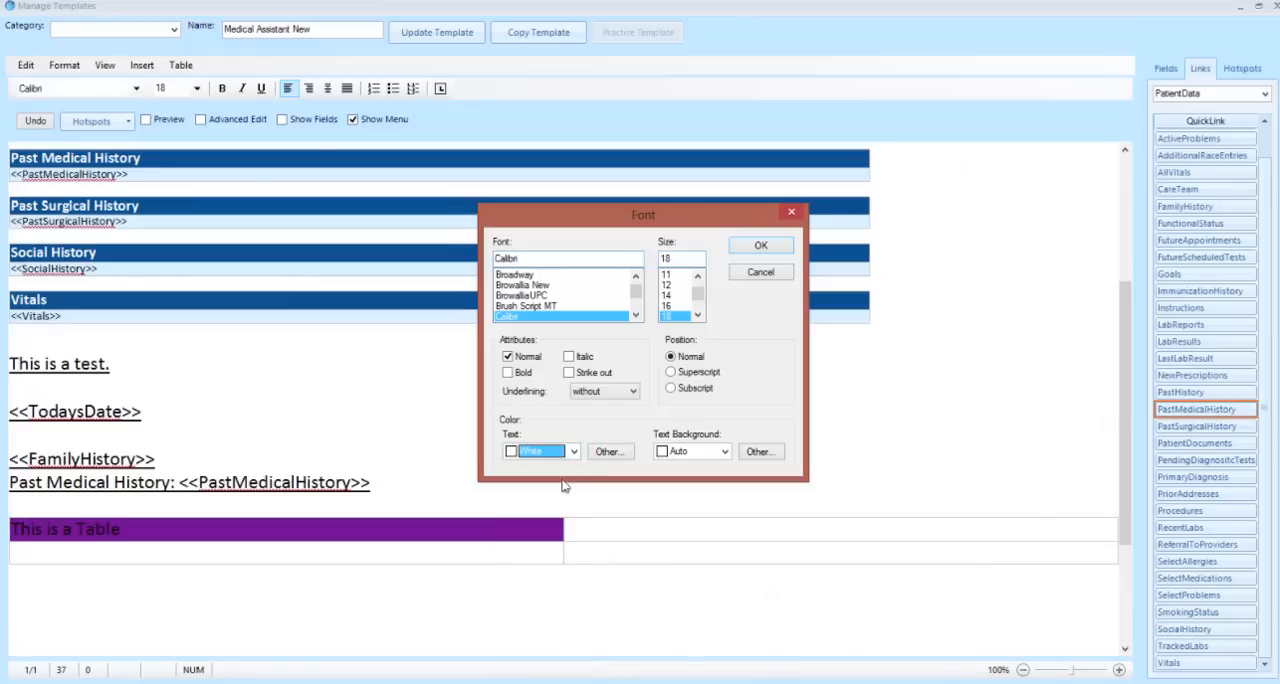
click(757, 248)
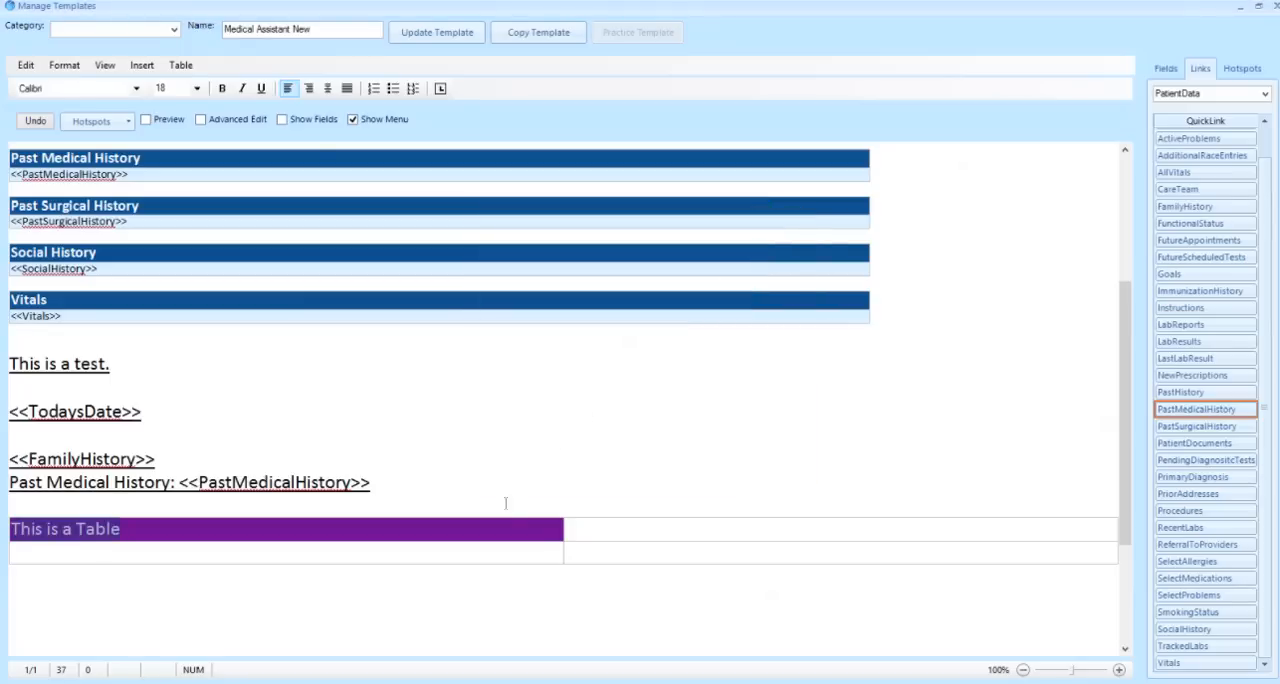
Insert the SmokingStatus link in the table cell directly below "This is a Table"
click(480, 529)
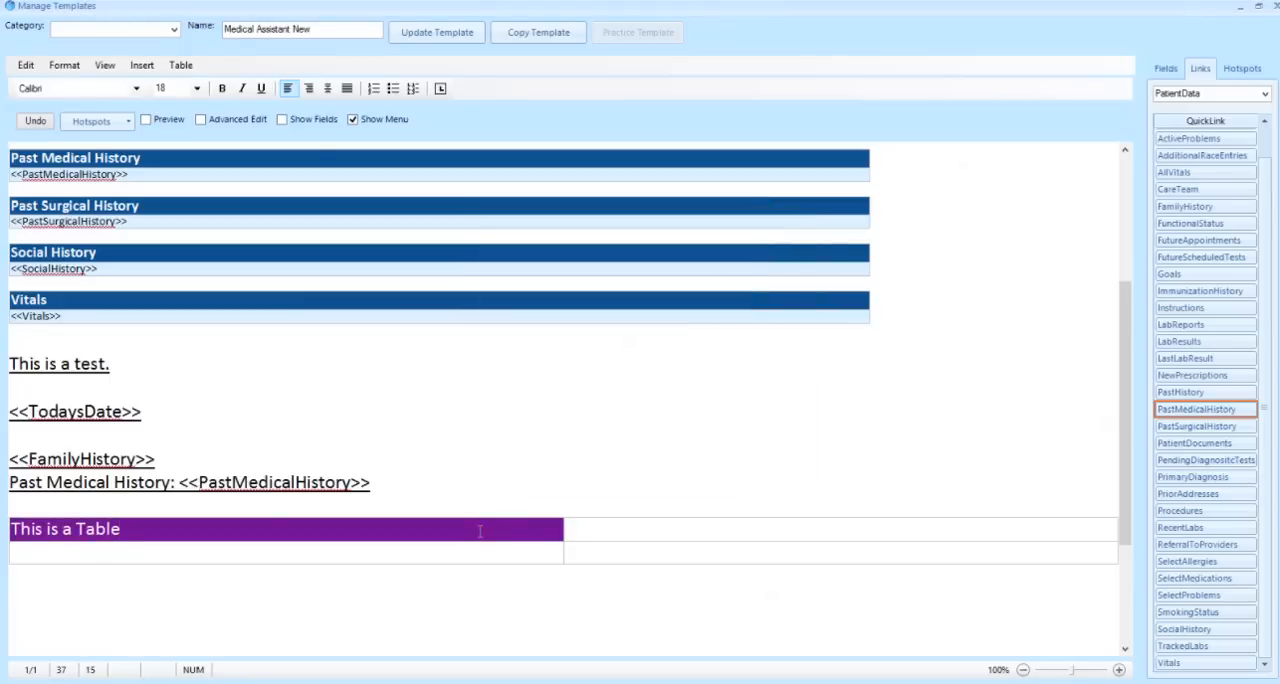
click(126, 559)
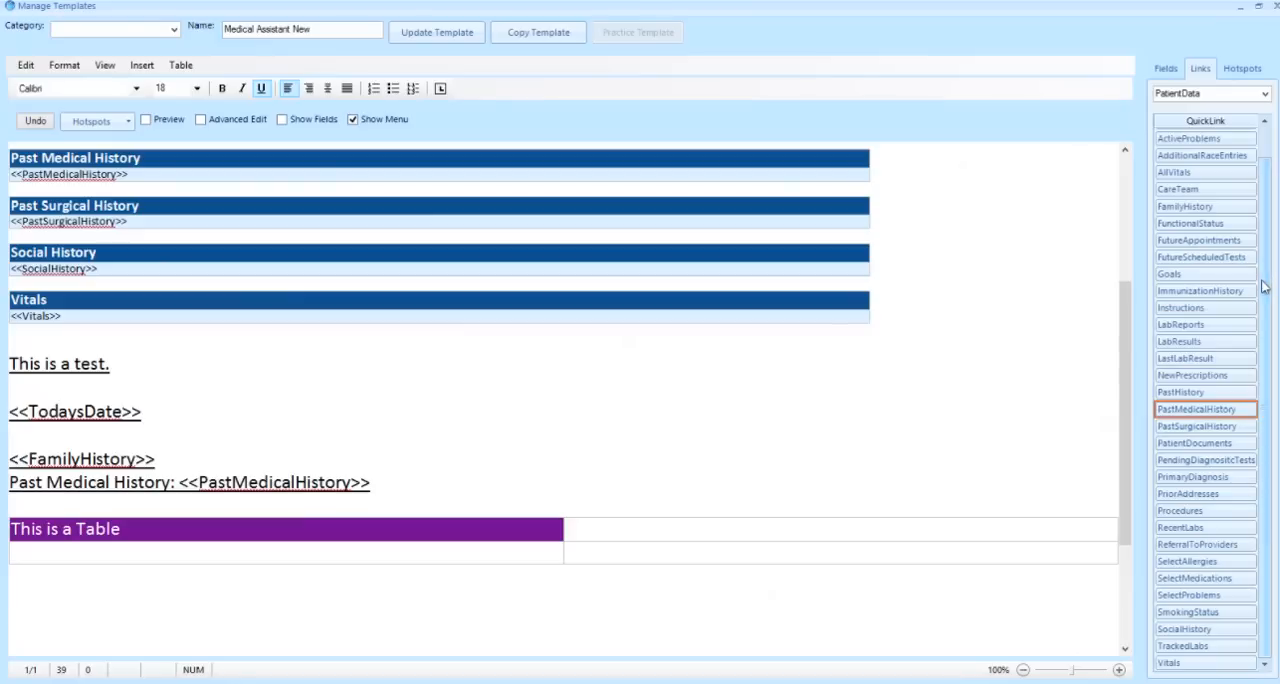
click(1190, 612)
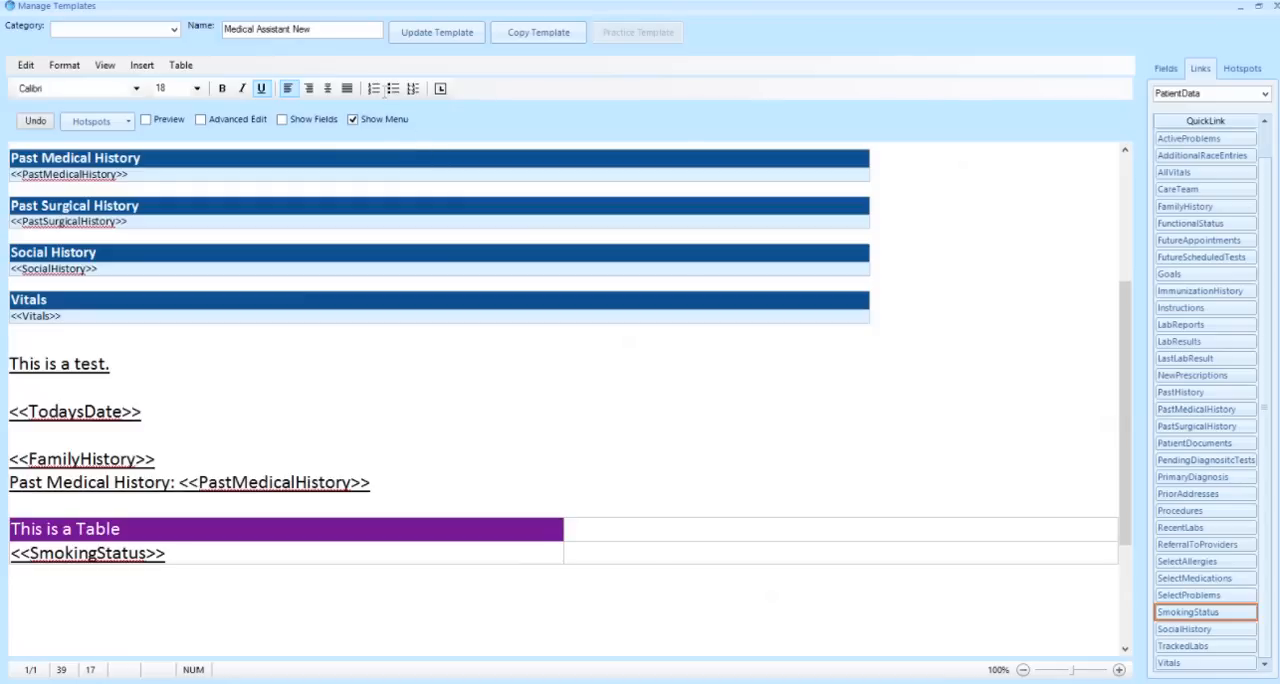
Rename the template as "MA Training" and save it as a new template copied from the original
key(shift+Left)
key(shift+Left)
key(shift+Left)
key(shift+Left)
key(shift+Left)
key(shift+Left)
key(shift+Left)
key(shift+Left)
key(shift+Left)
key(shift+Left)
key(shift+Left)
key(shift+Left)
key(shift+Left)
key(shift+Left)
key(shift+Left)
key(shift+Left)
key(shift+Left)
key(shift+Left)
key(shift+Left)
key(shift+Left)
key(shift+Left)
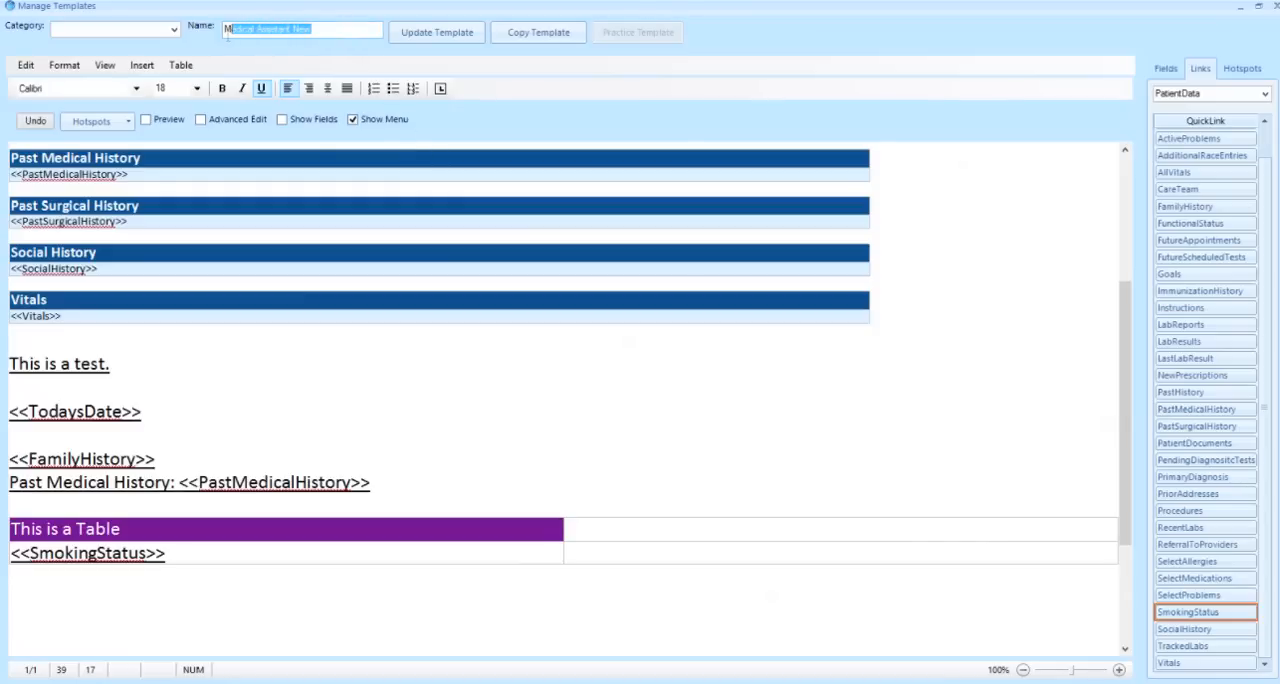
key(BackSpace)
text(M)
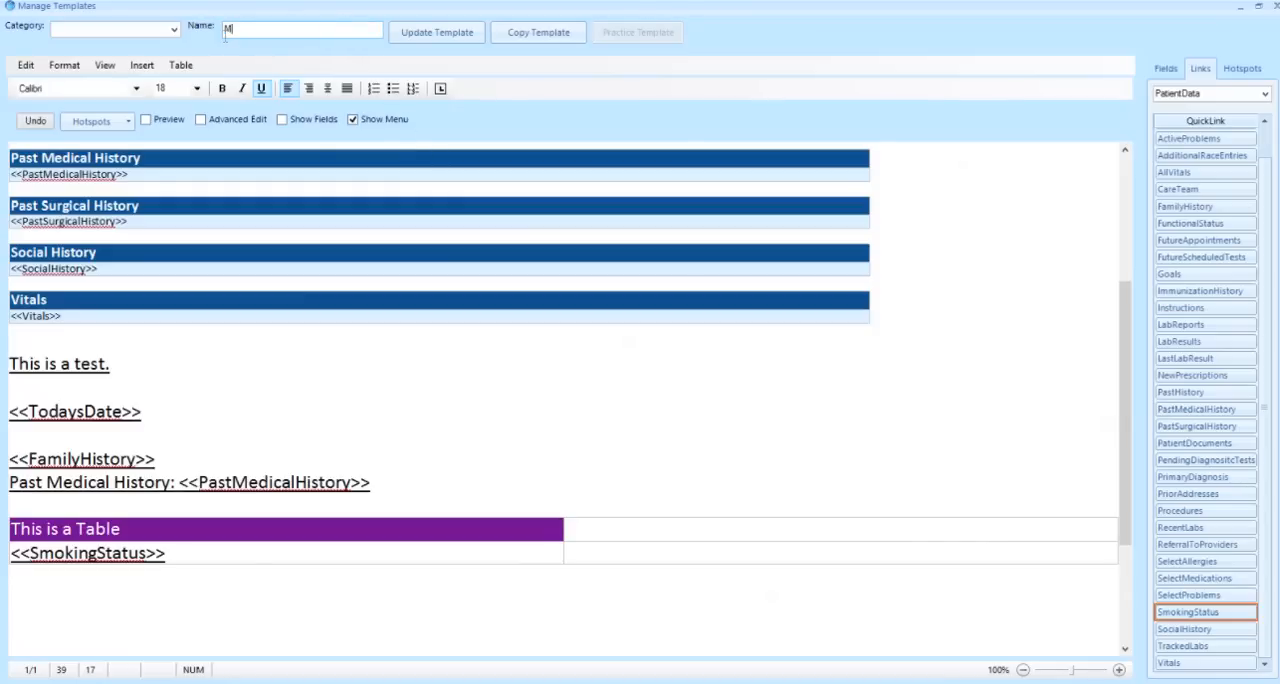
text(A Training)
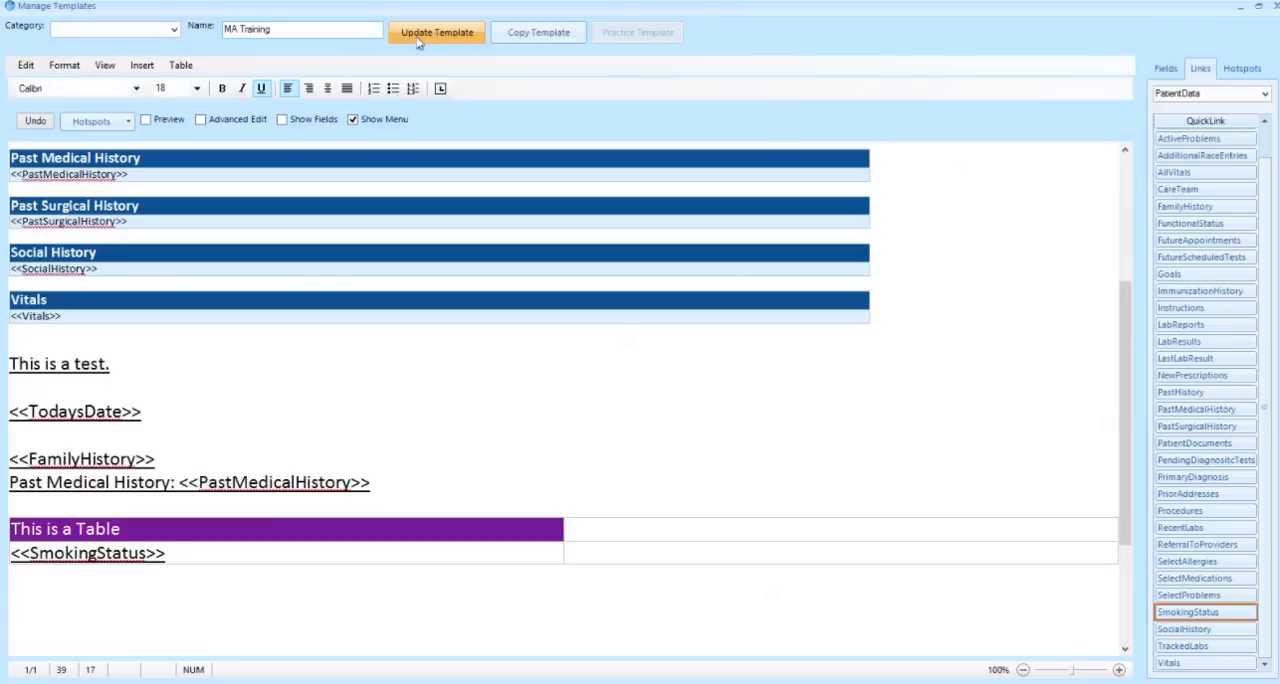
click(506, 40)
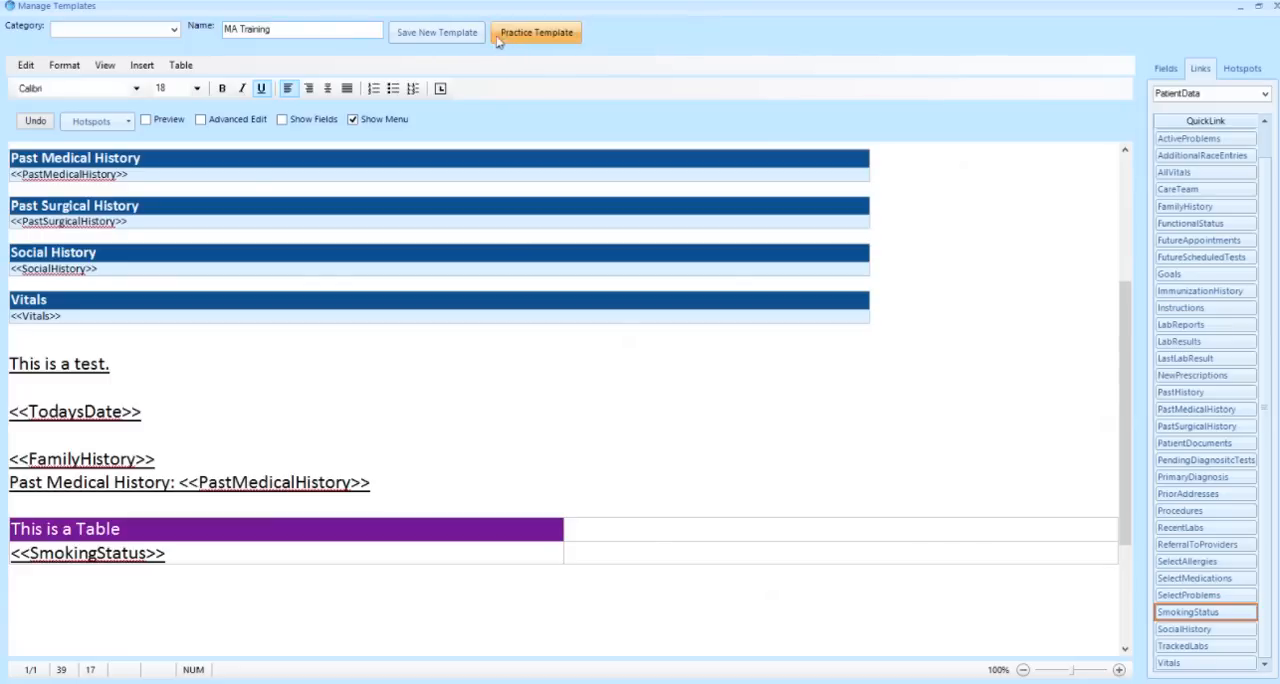
click(447, 40)
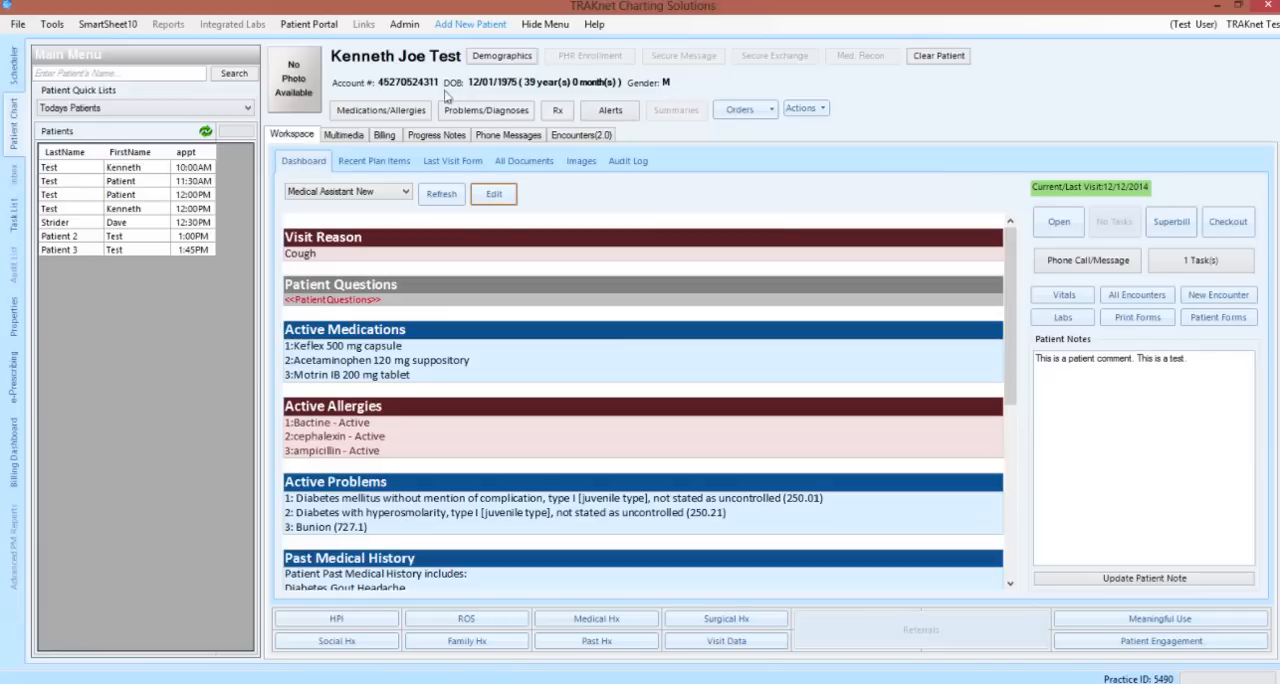
Refresh the patient's dashboard and switch its layout to the MA Training template
click(442, 196)
click(405, 192)
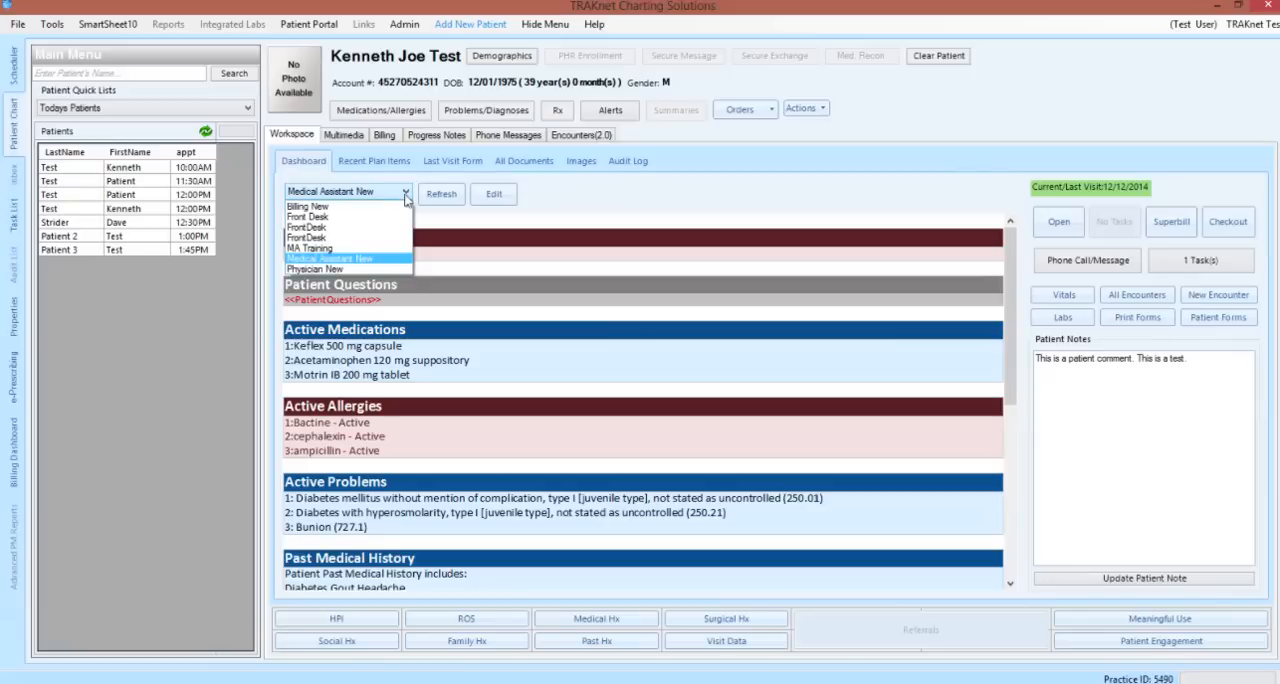
click(378, 248)
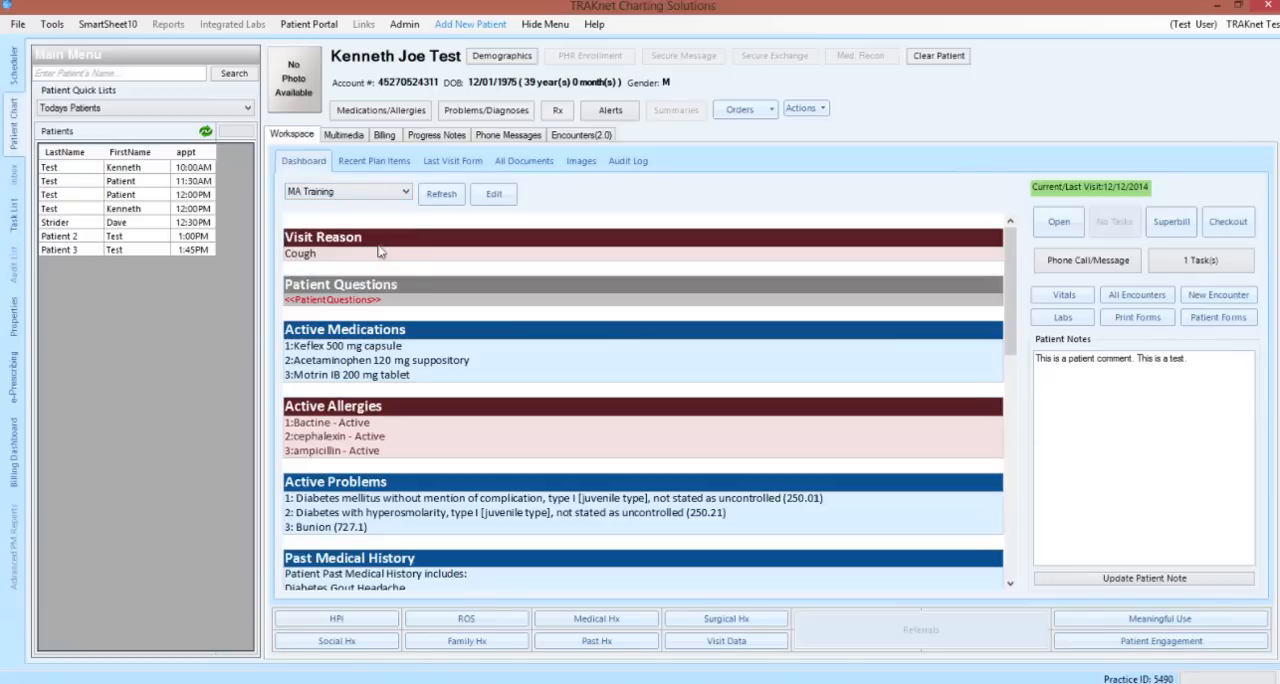
Fill the SmokingStatus link in the dashboard's purple-headed table with the "Light tobacco smoker" code
scroll(940, 330, down, 5)
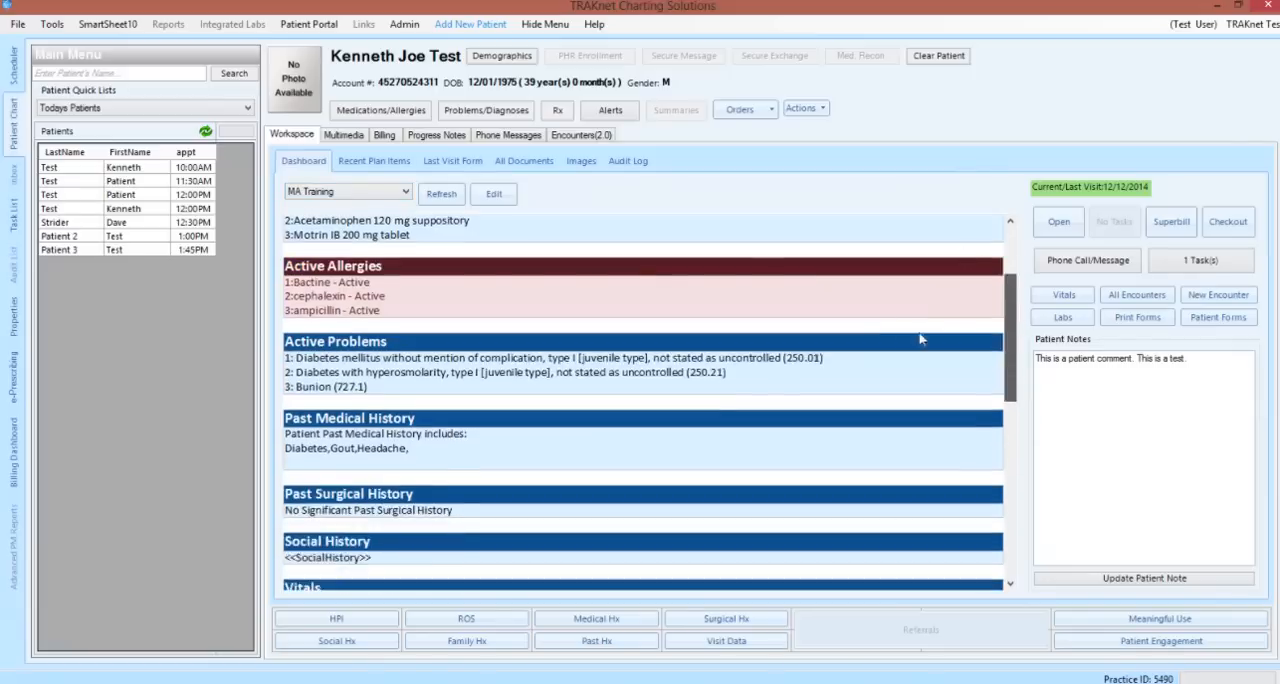
scroll(800, 372, down, 6)
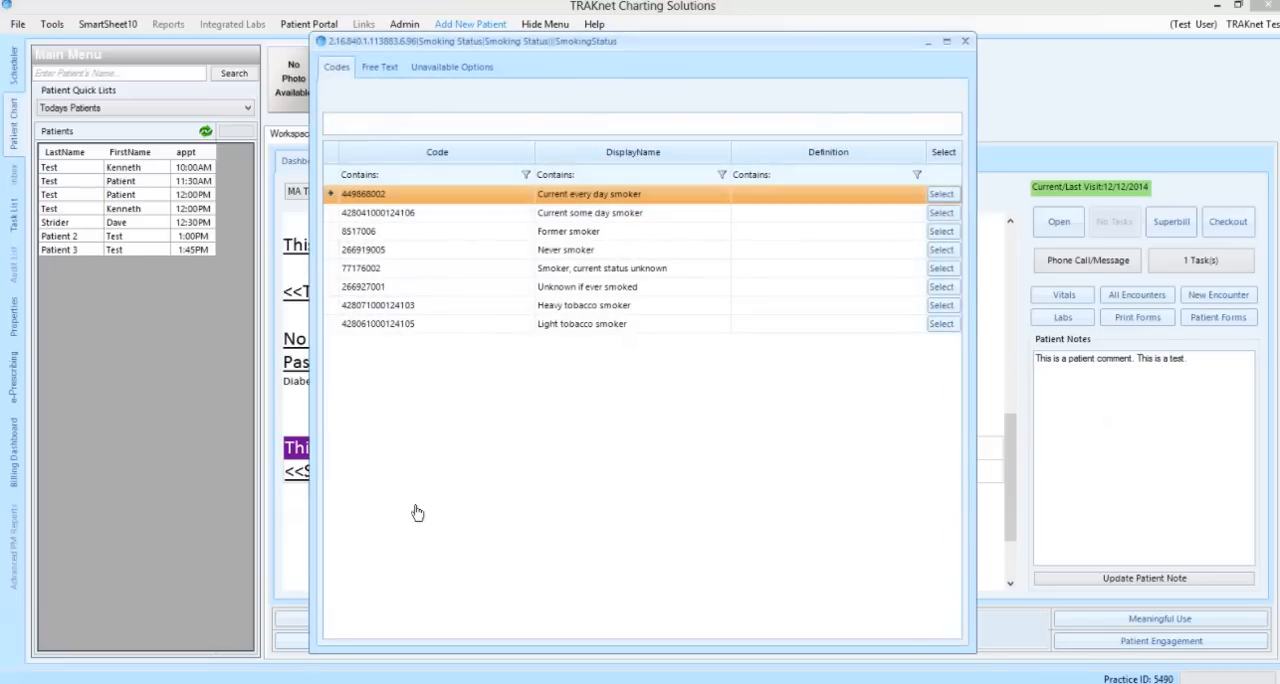
click(941, 323)
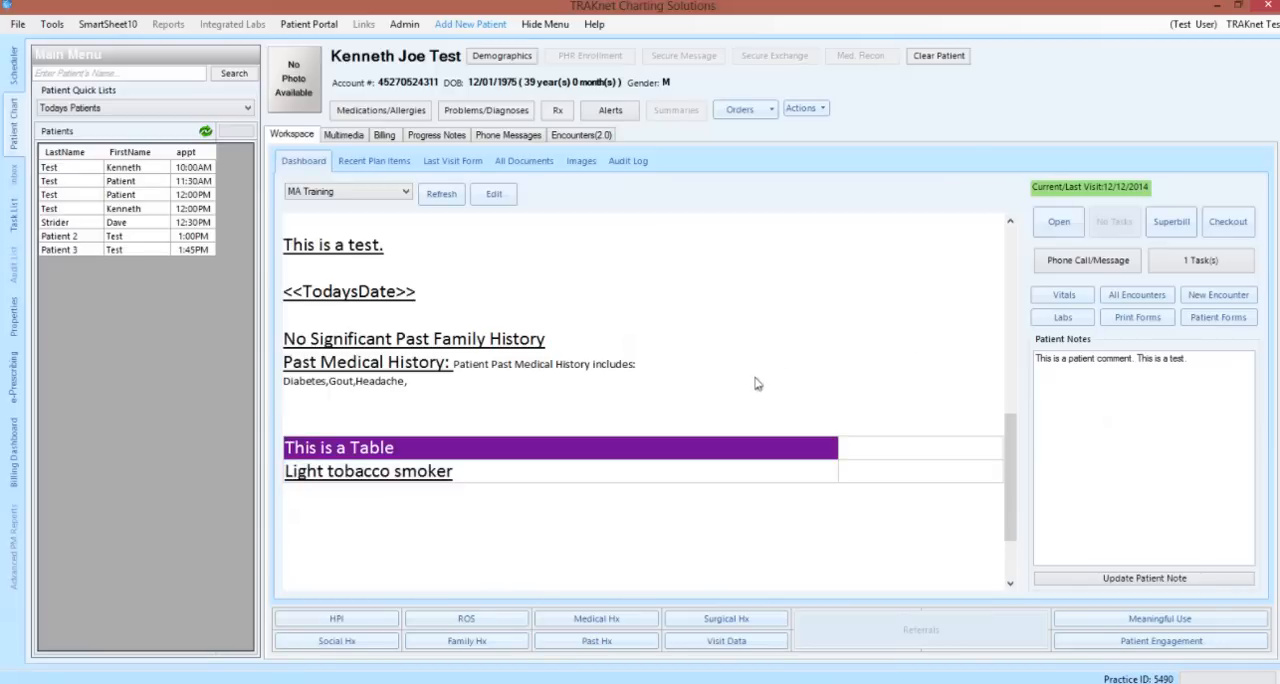